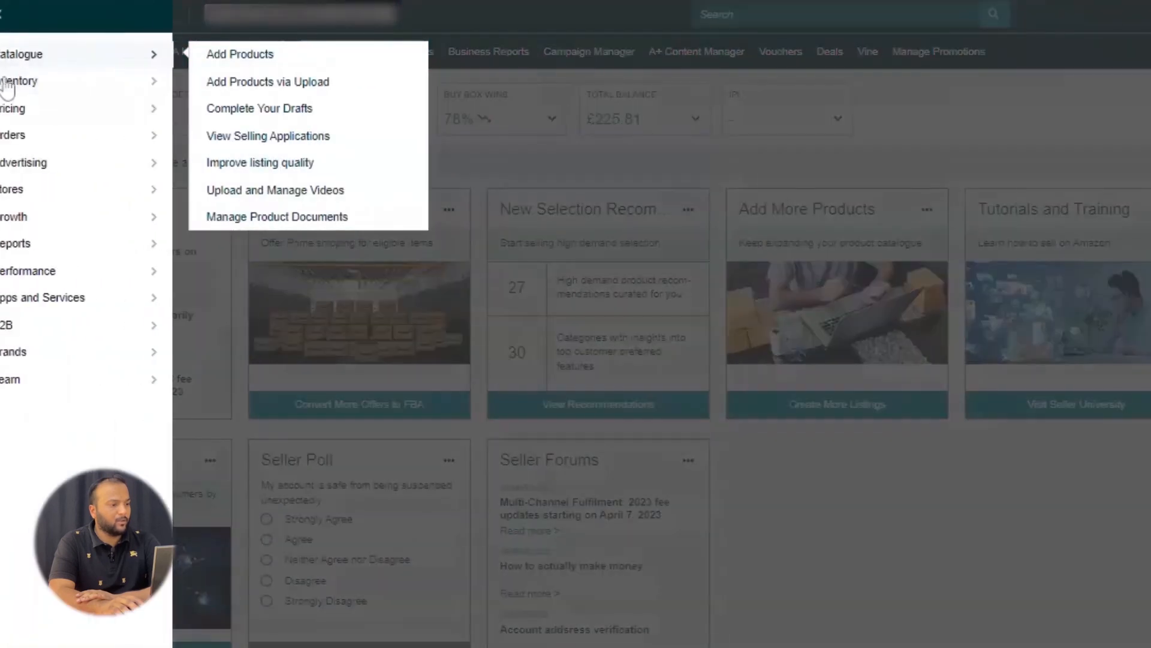
# Step: Open the Manage All Inventory page and go to the end of the product list
pyautogui.moveTo(45, 91)
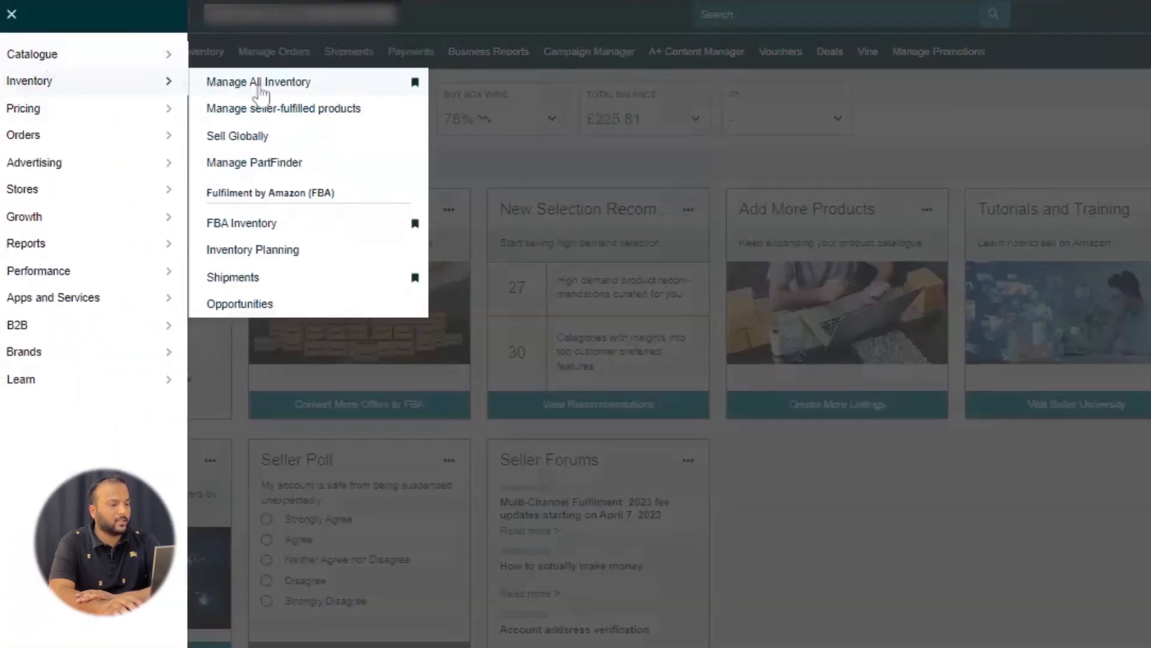
pyautogui.click(223, 93)
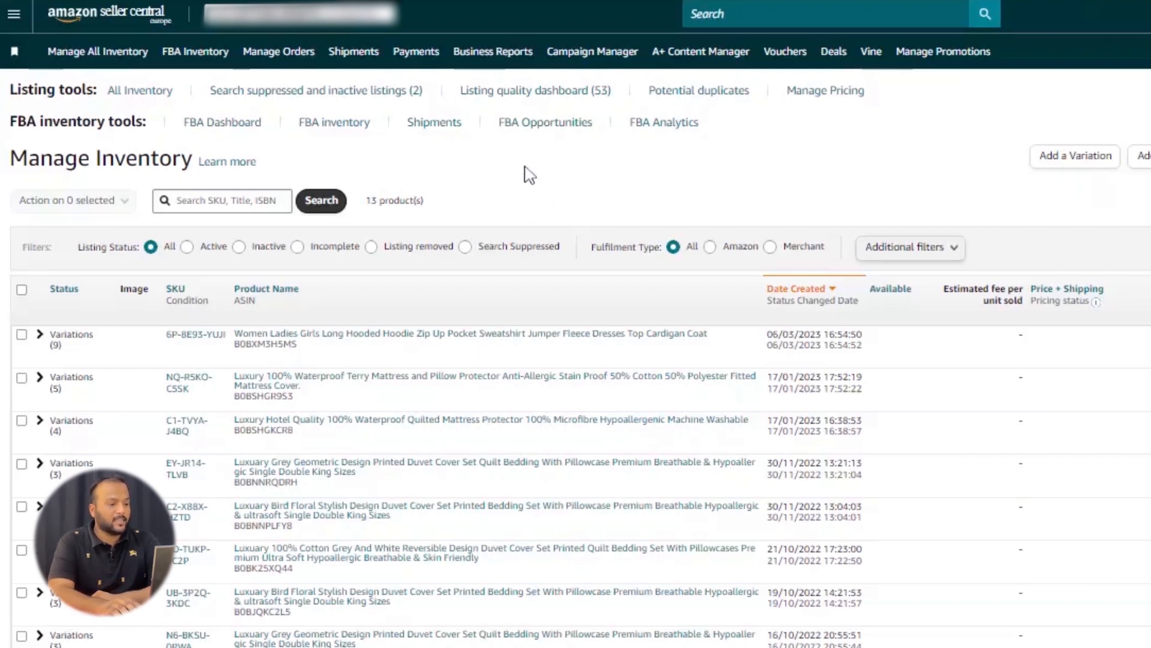
pyautogui.scroll(-5, 414, 288)
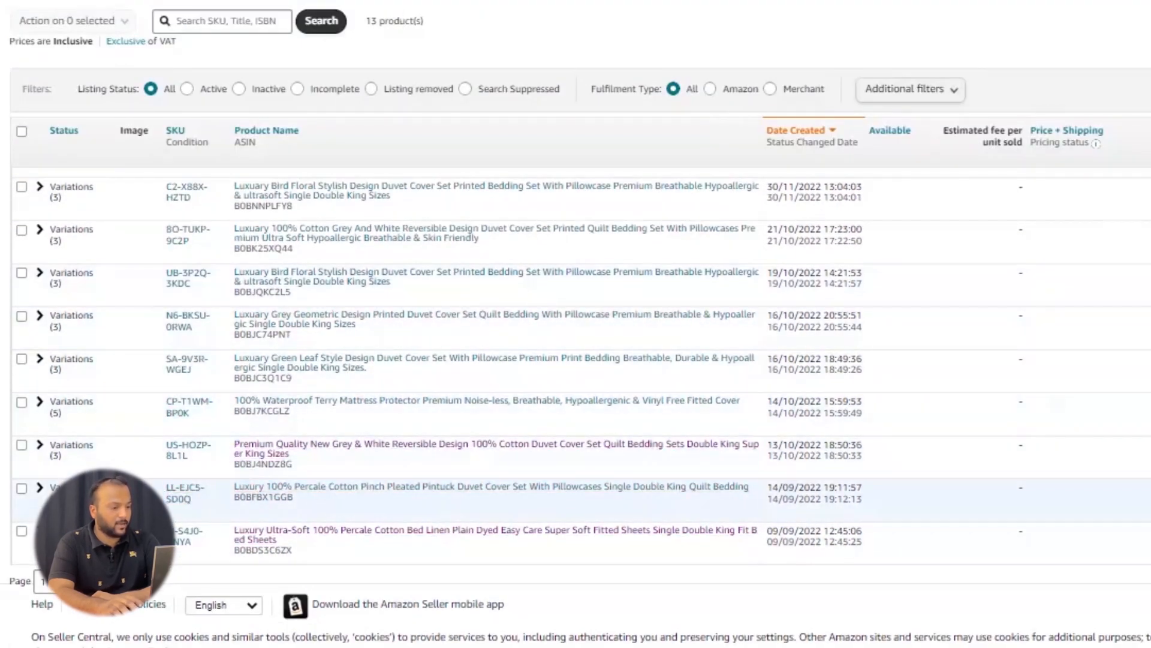
pyautogui.click(40, 488)
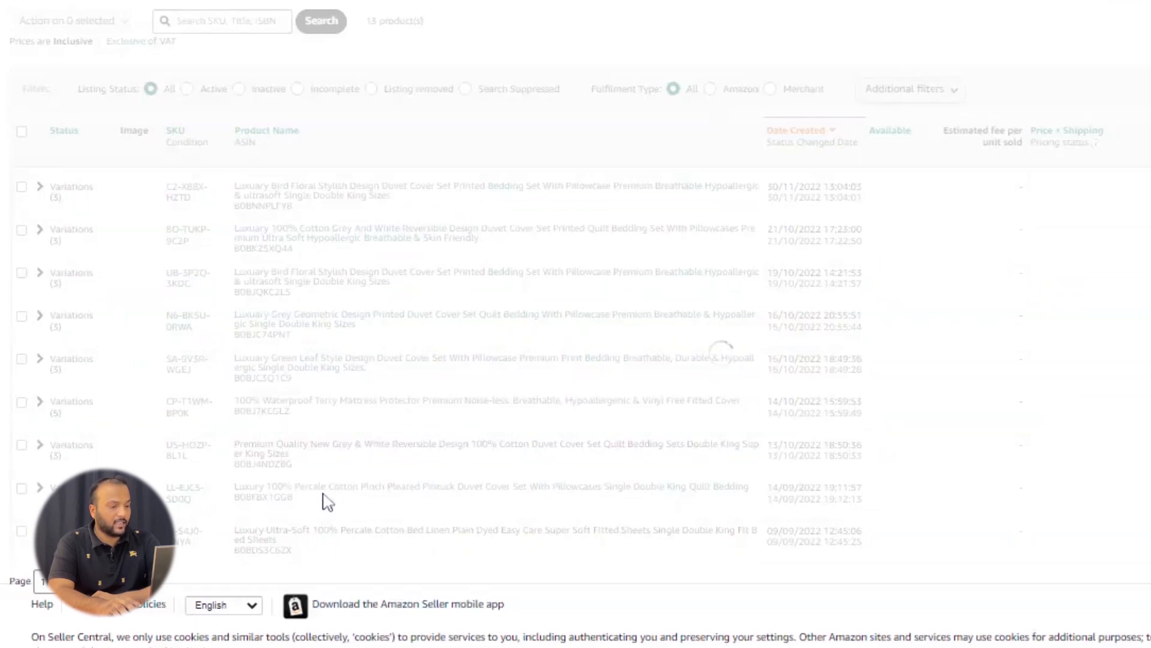
pyautogui.scroll(-3, 365, 499)
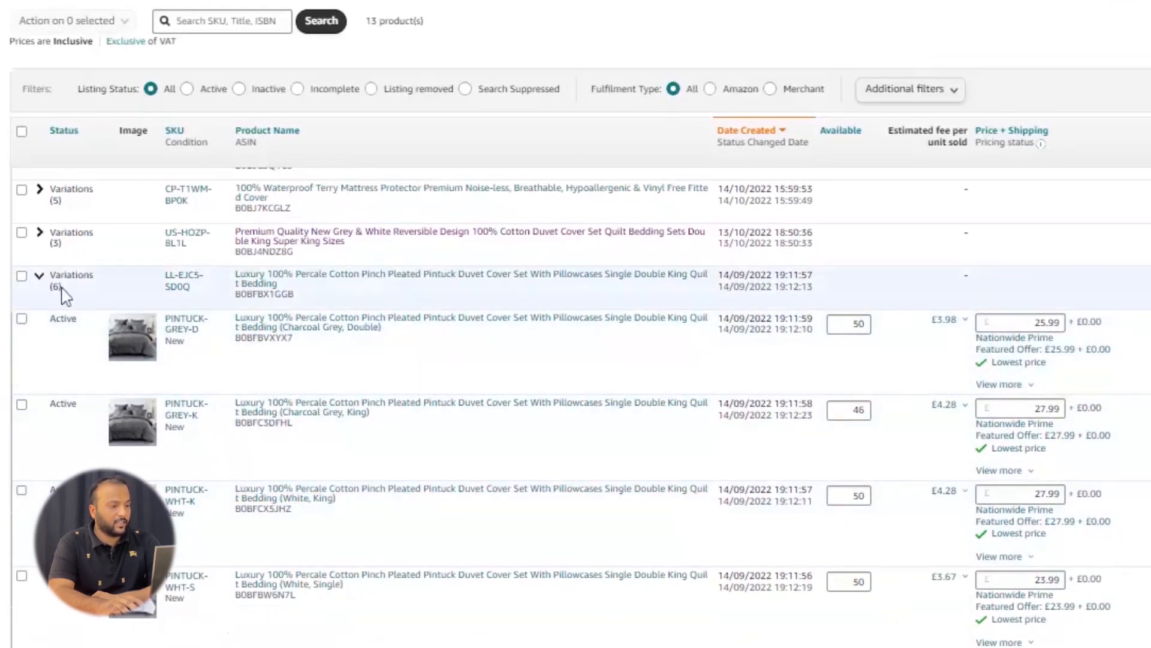
pyautogui.click(40, 291)
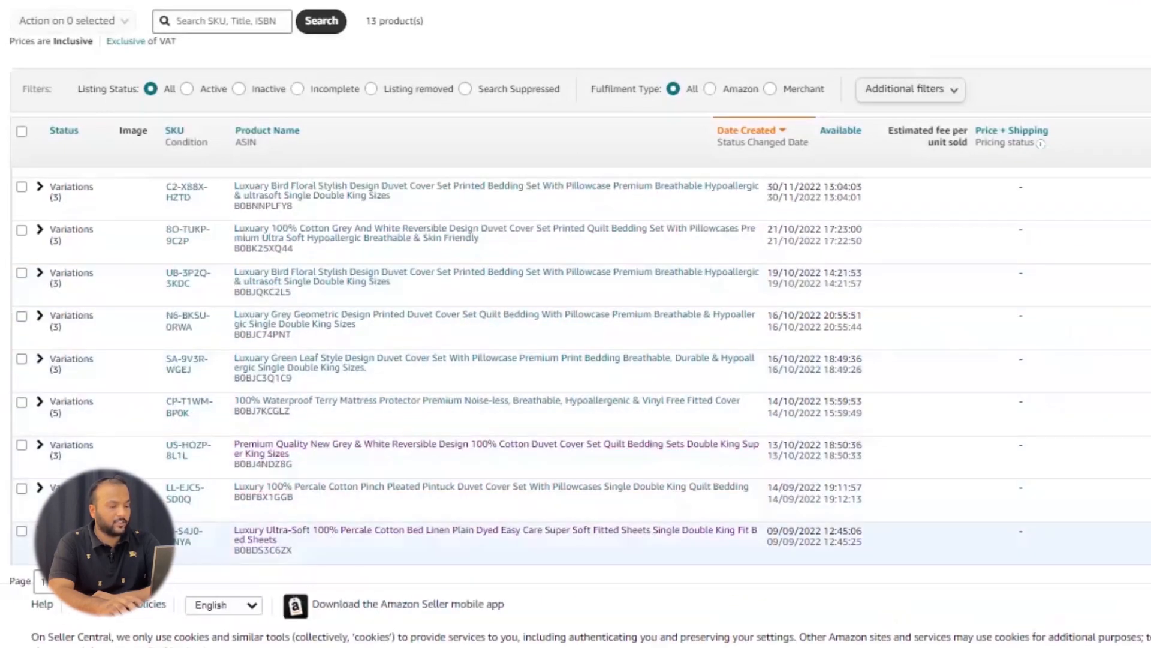
# Step: Convert the White, King variation FITTED-SHEET-W-K of the fitted sheet listing to Fulfilled by Amazon
pyautogui.click(40, 531)
pyautogui.scroll(-6, 334, 498)
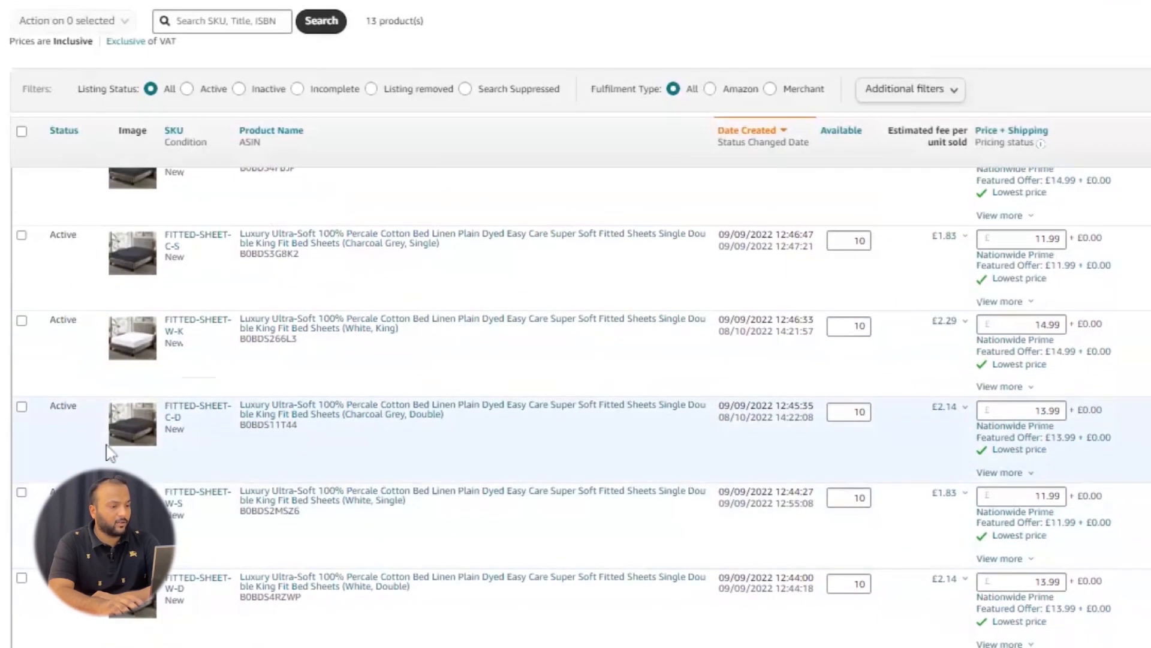
pyautogui.click(22, 320)
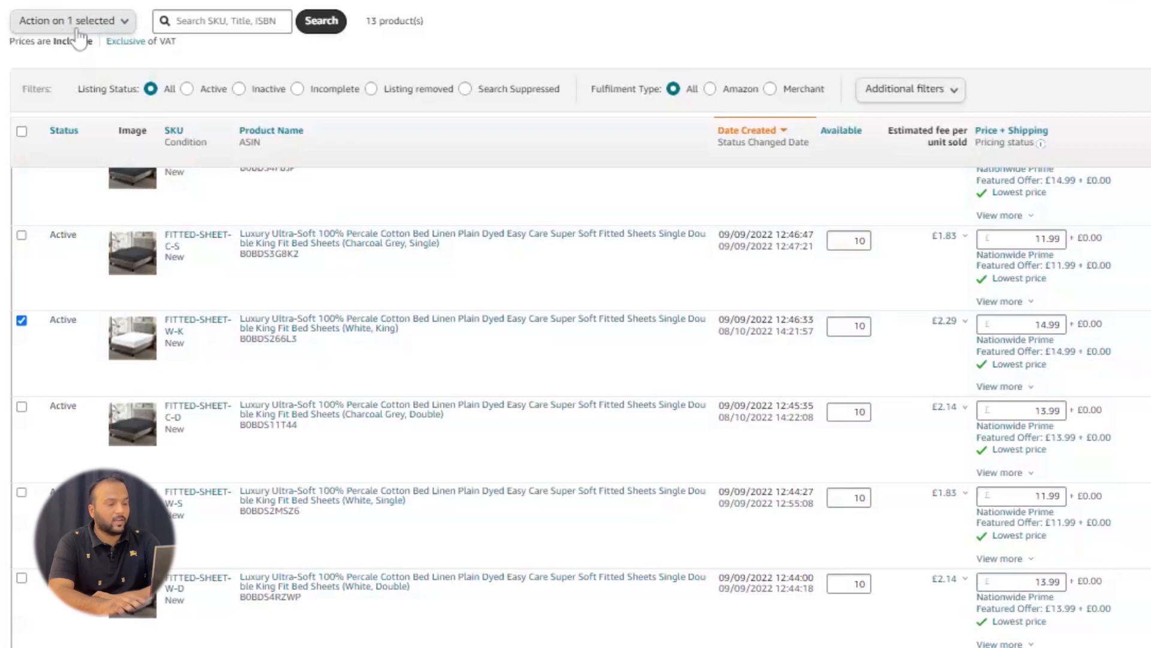
pyautogui.click(124, 24)
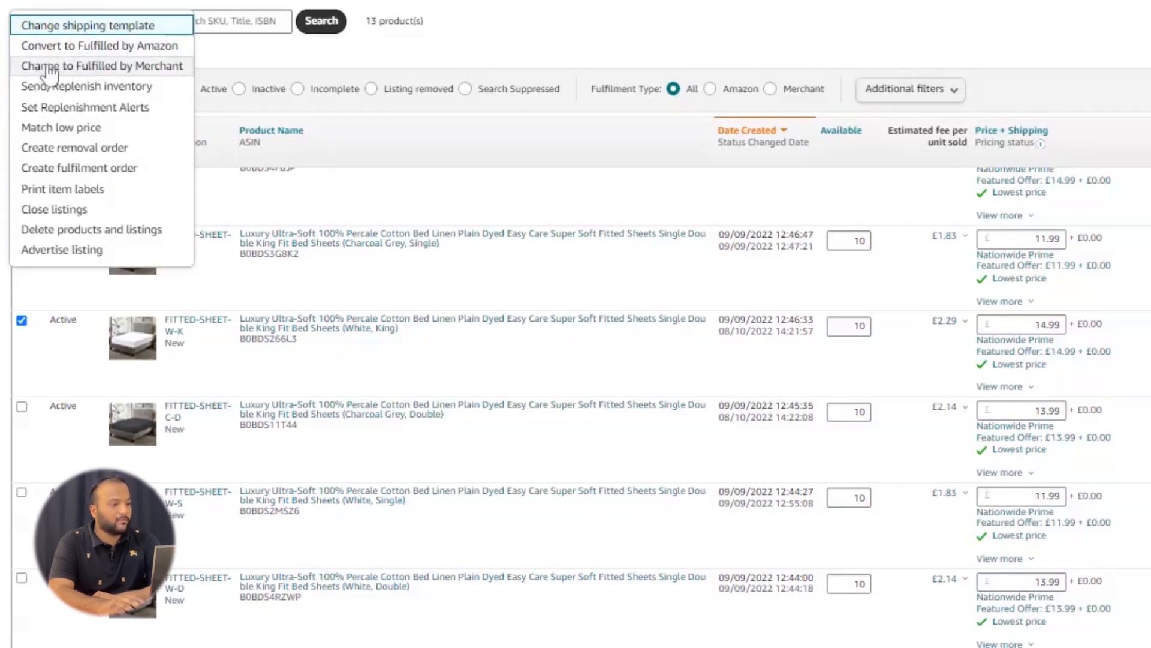
pyautogui.click(58, 47)
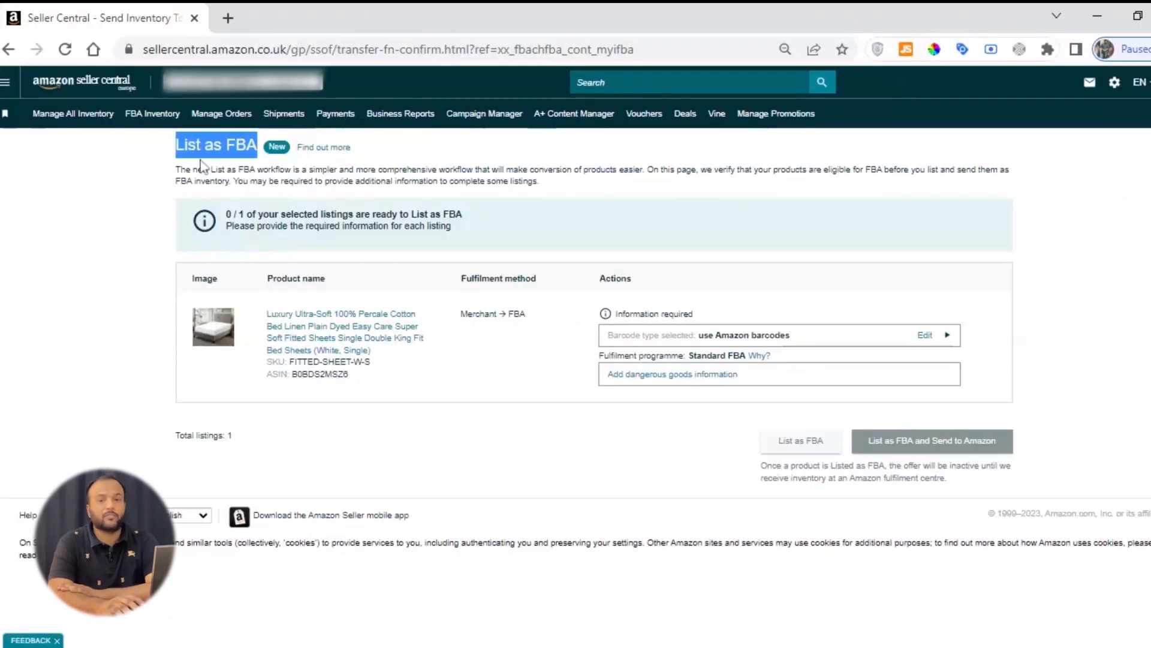
# Step: Read the List as FBA introduction and examine the actions required for the selected listing
pyautogui.click(216, 145)
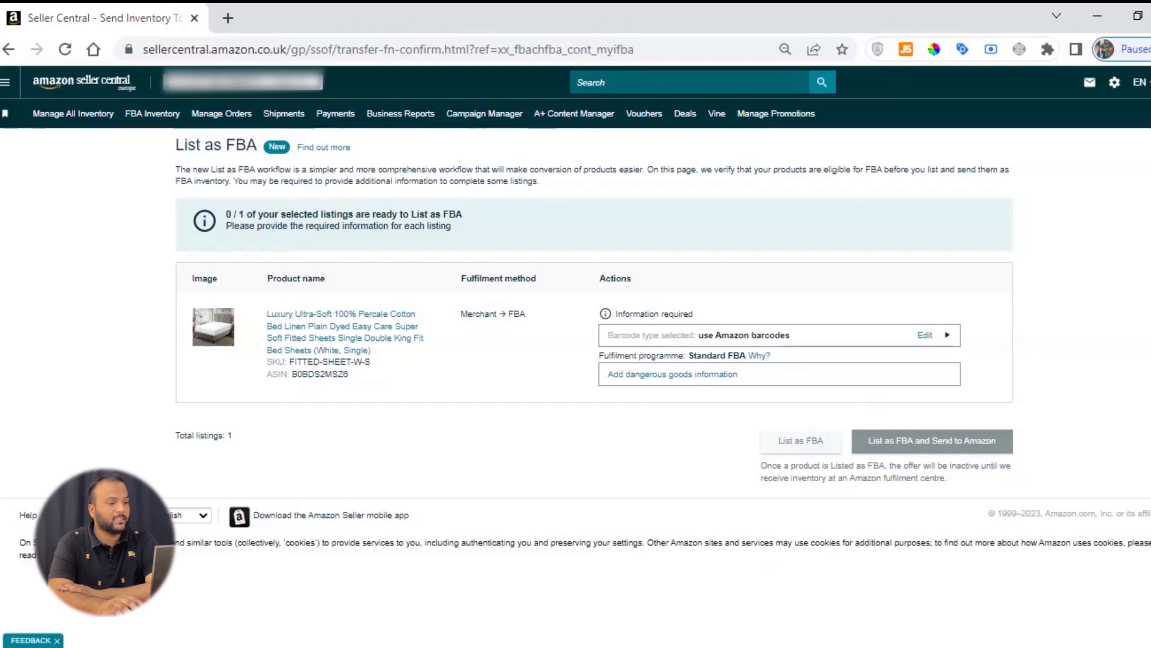
pyautogui.moveTo(176, 146); pyautogui.dragTo(268, 148)
pyautogui.click(227, 146)
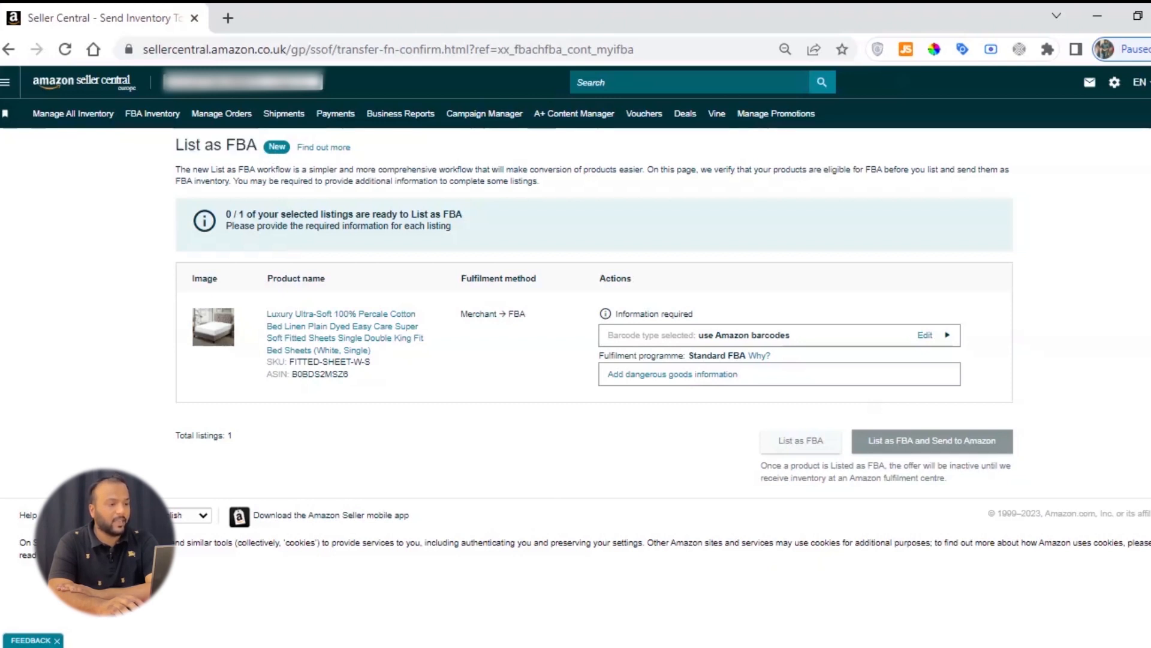
pyautogui.tripleClick(339, 180)
pyautogui.tripleClick(201, 172)
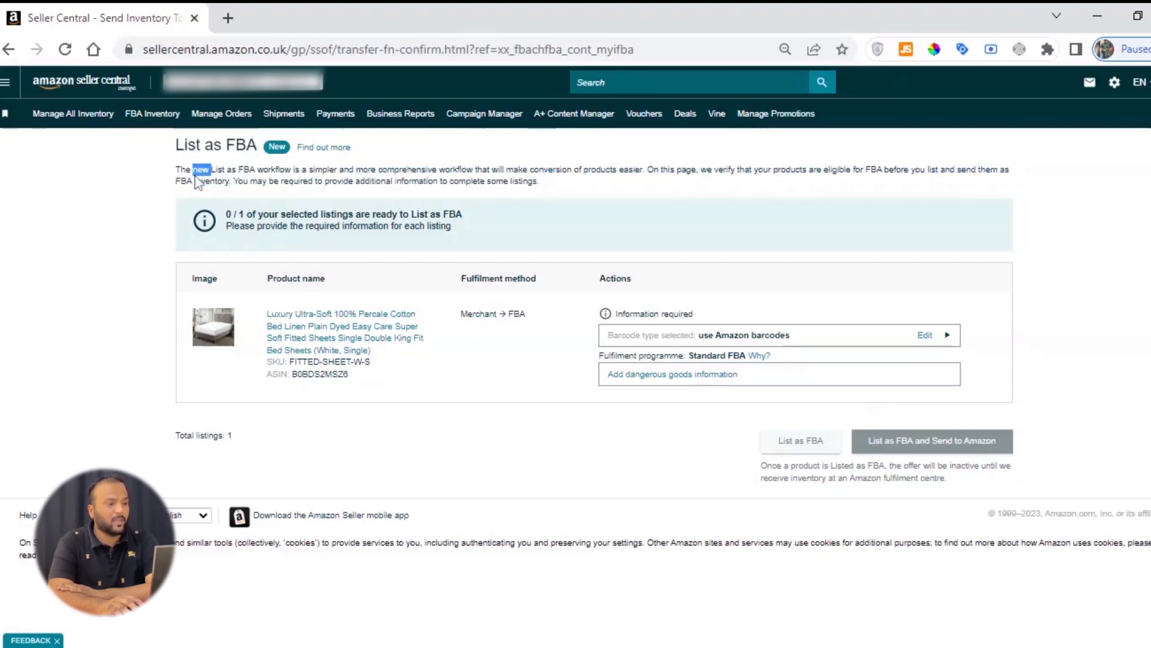
pyautogui.tripleClick(328, 177)
pyautogui.tripleClick(328, 176)
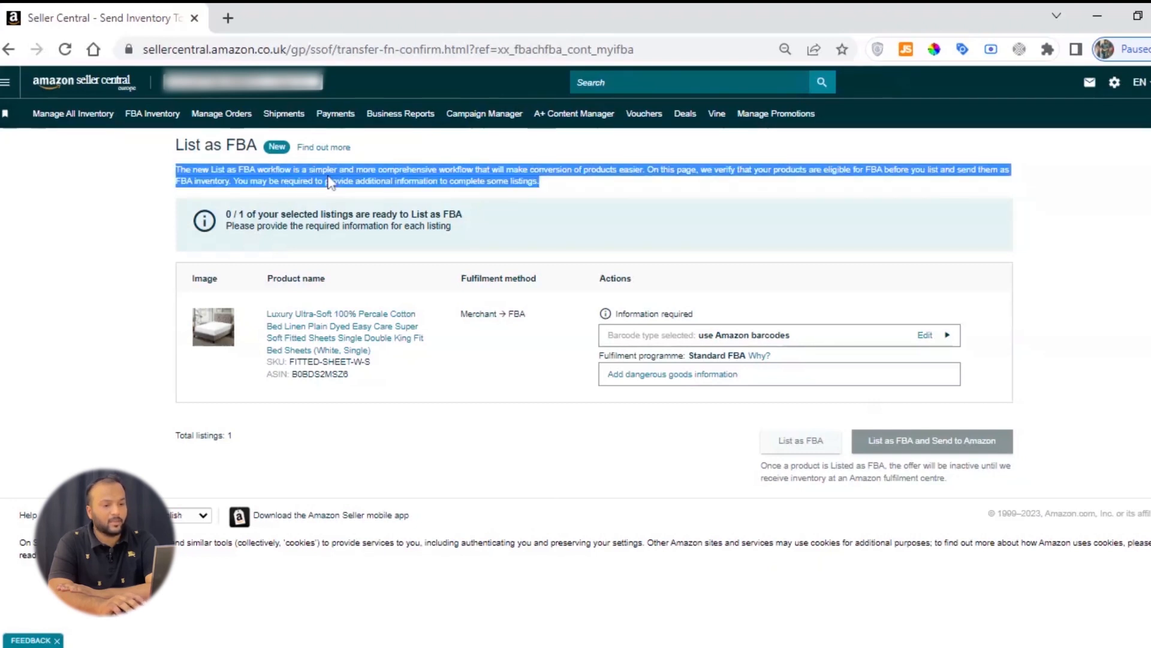
pyautogui.tripleClick(785, 187)
pyautogui.click(598, 186)
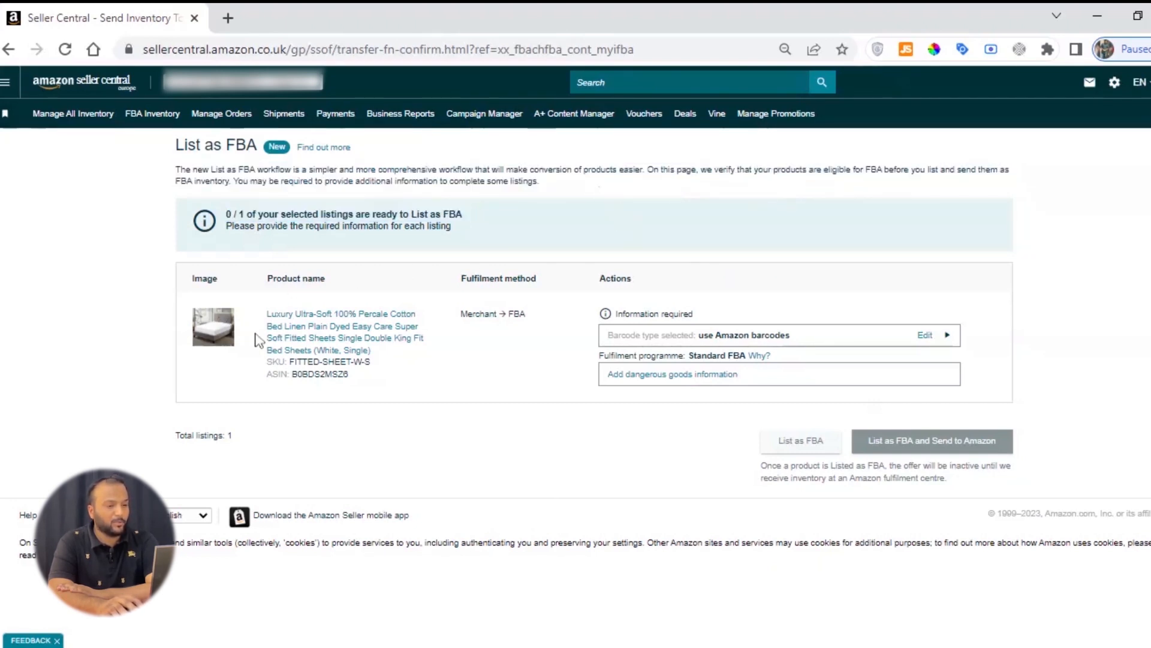
pyautogui.doubleClick(612, 280)
pyautogui.click(651, 286)
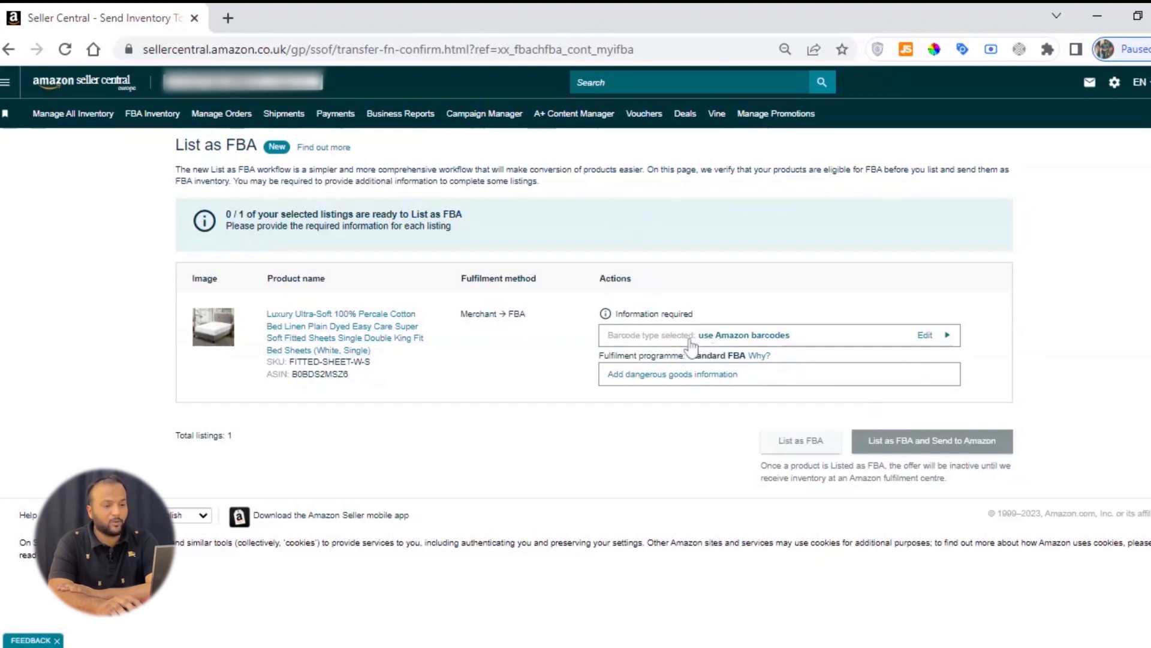
# Step: Try the Manufacturer Barcode option, return to Print and apply Amazon barcodes myself, and close the barcode settings
pyautogui.click(720, 335)
pyautogui.scroll(-2, 759, 420)
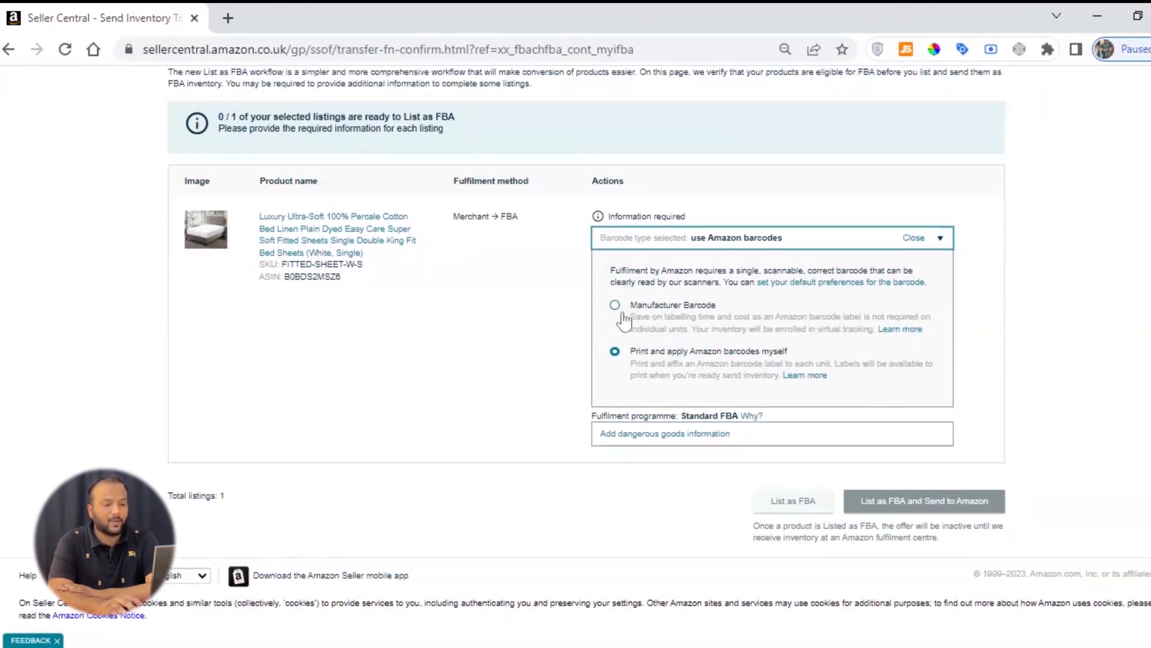
pyautogui.click(658, 321)
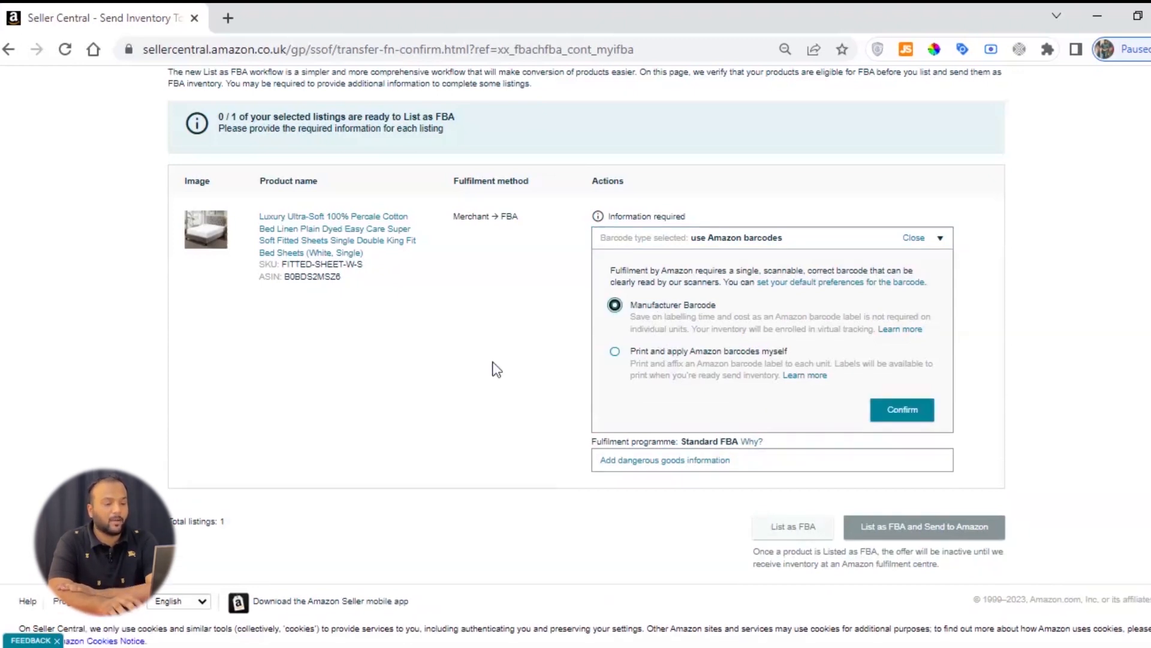
pyautogui.click(649, 360)
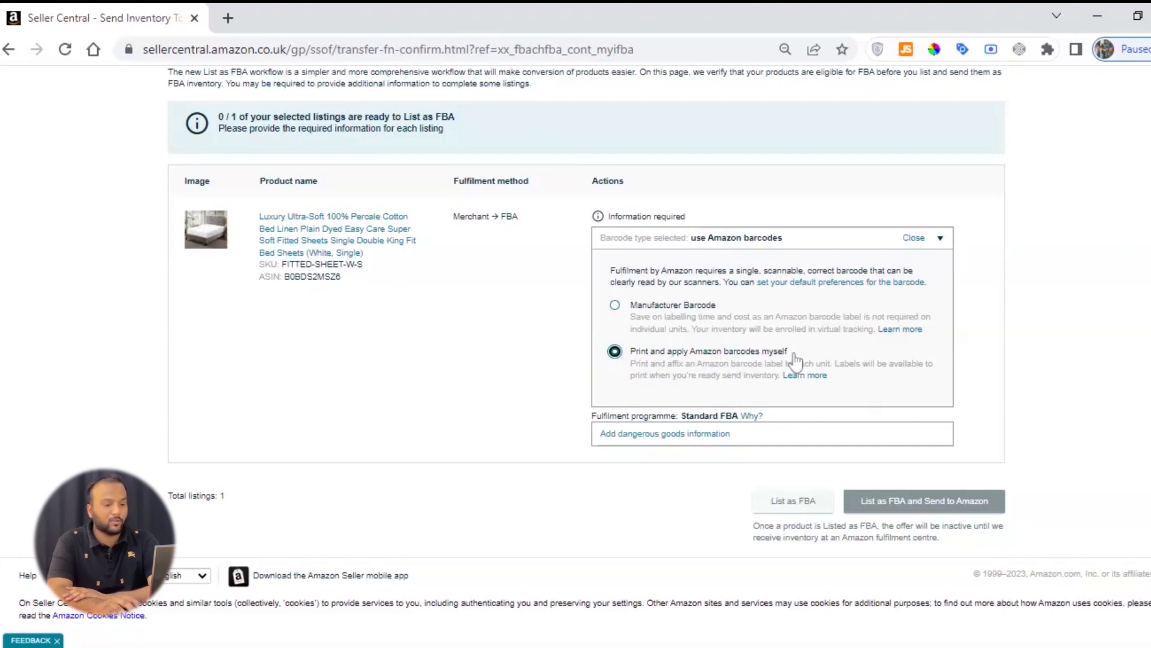
pyautogui.click(914, 237)
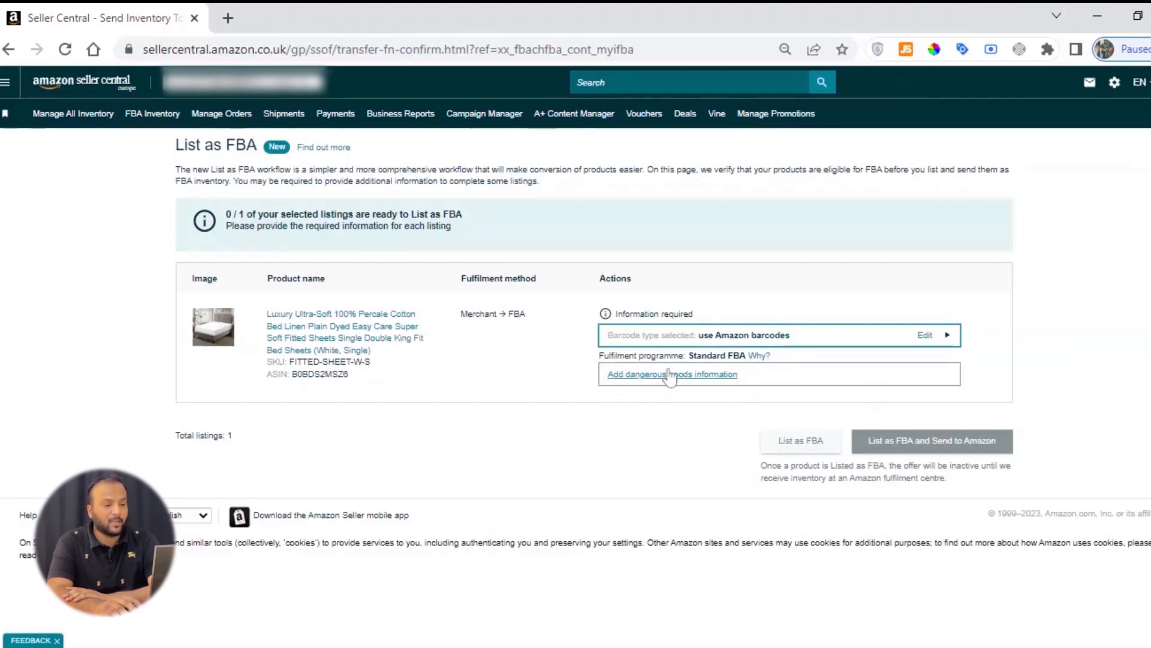
# Step: Open the listing's dangerous goods information and answer No to the battery question
pyautogui.moveTo(599, 356); pyautogui.dragTo(740, 355)
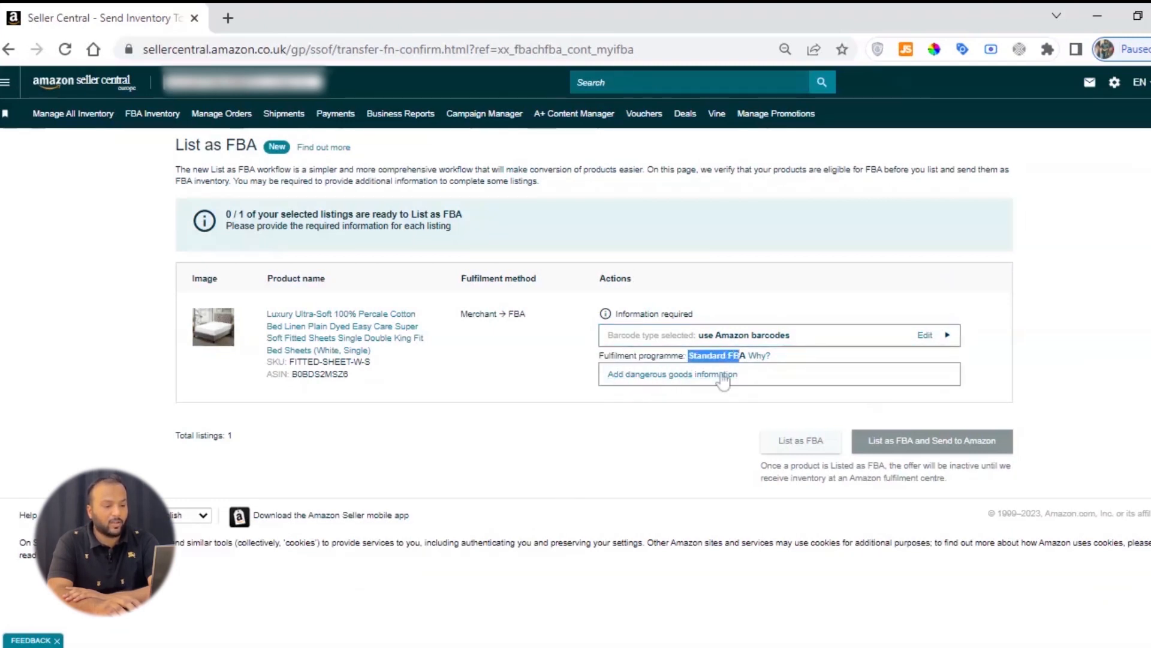
pyautogui.click(681, 375)
pyautogui.scroll(-5, 693, 427)
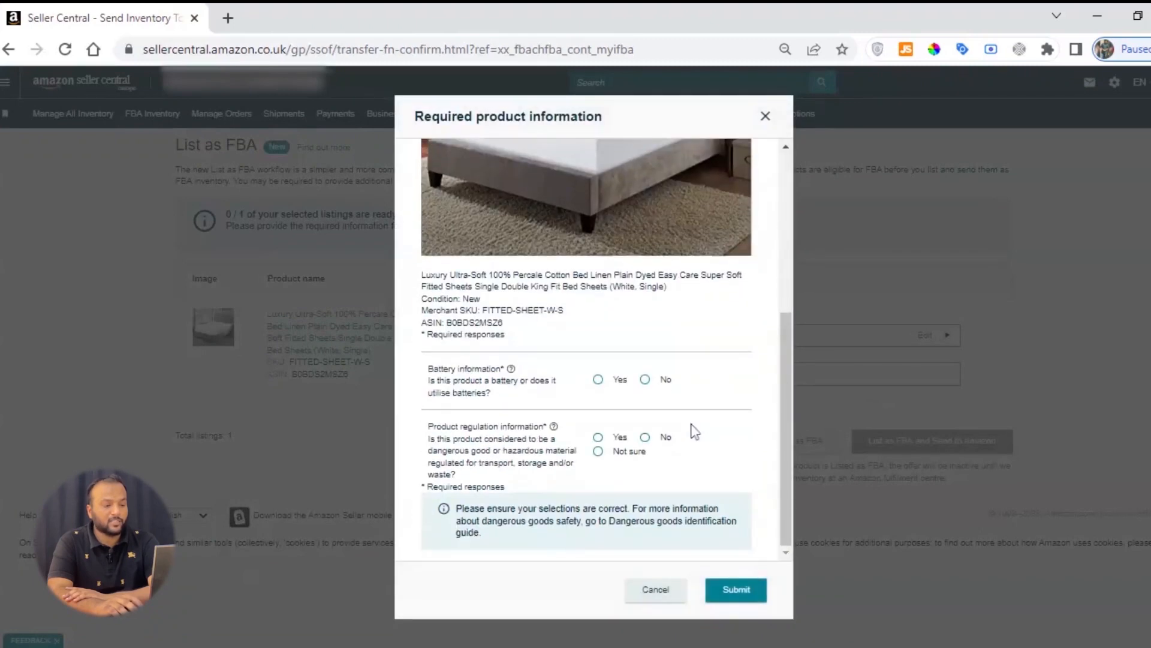
pyautogui.moveTo(429, 371); pyautogui.dragTo(497, 369)
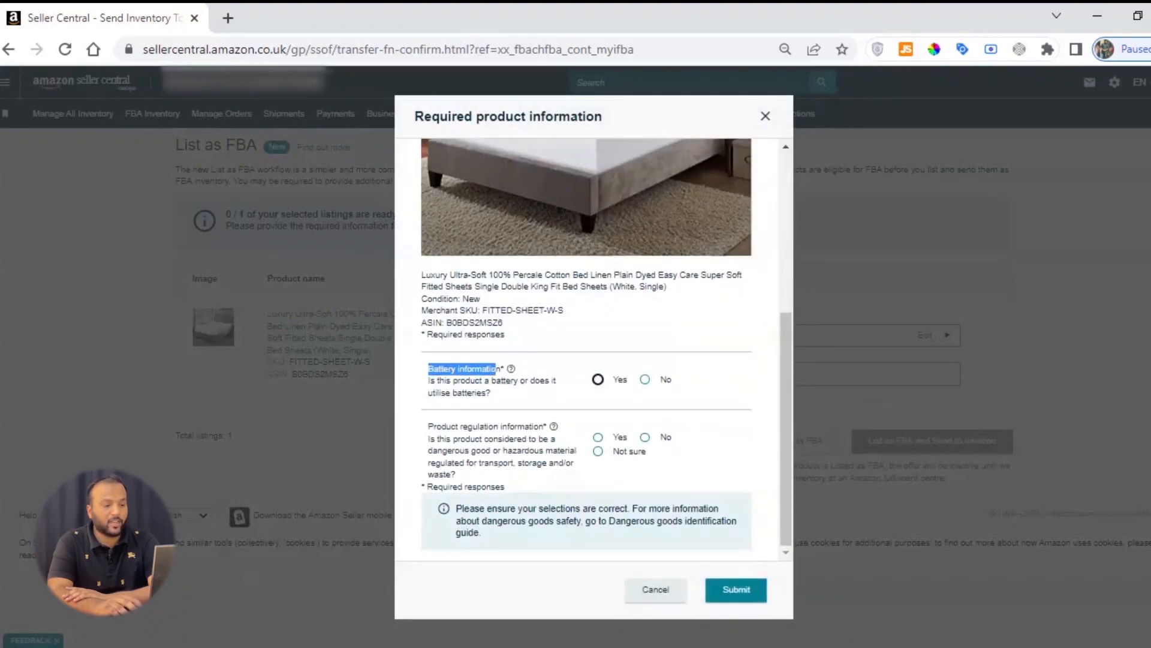
pyautogui.click(537, 376)
pyautogui.click(644, 381)
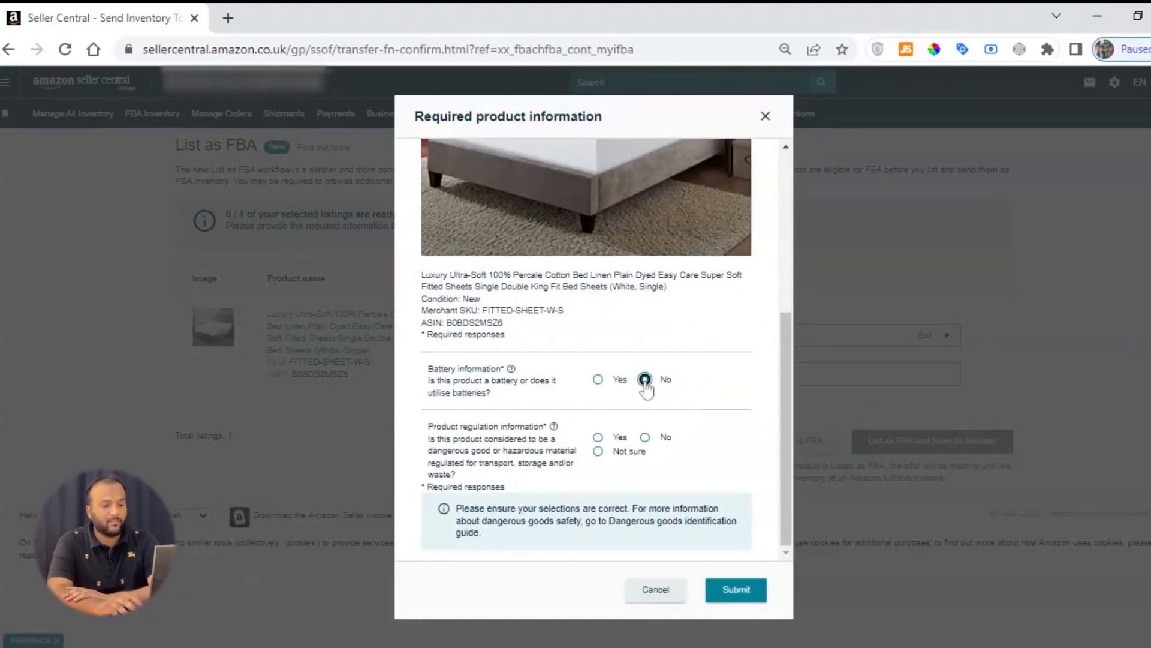
# Step: Answer No to the dangerous or hazardous goods question and submit the required product information
pyautogui.scroll(5, 693, 363)
pyautogui.scroll(-3, 692, 362)
pyautogui.scroll(2, 695, 215)
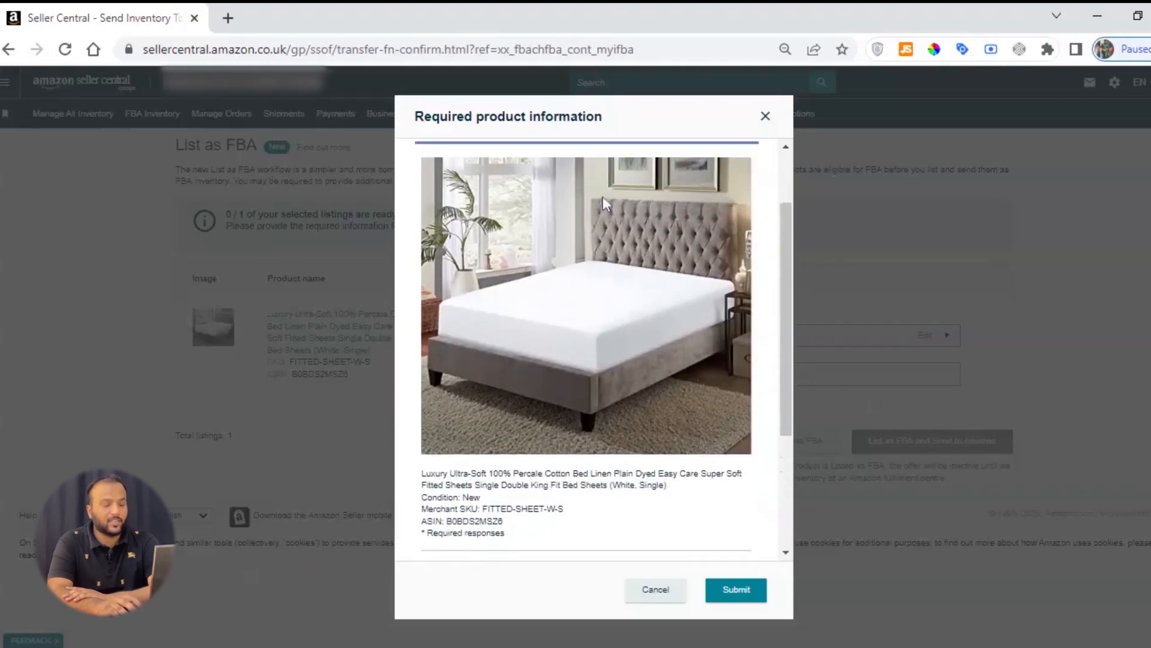
pyautogui.scroll(-3, 621, 374)
pyautogui.scroll(3, 572, 377)
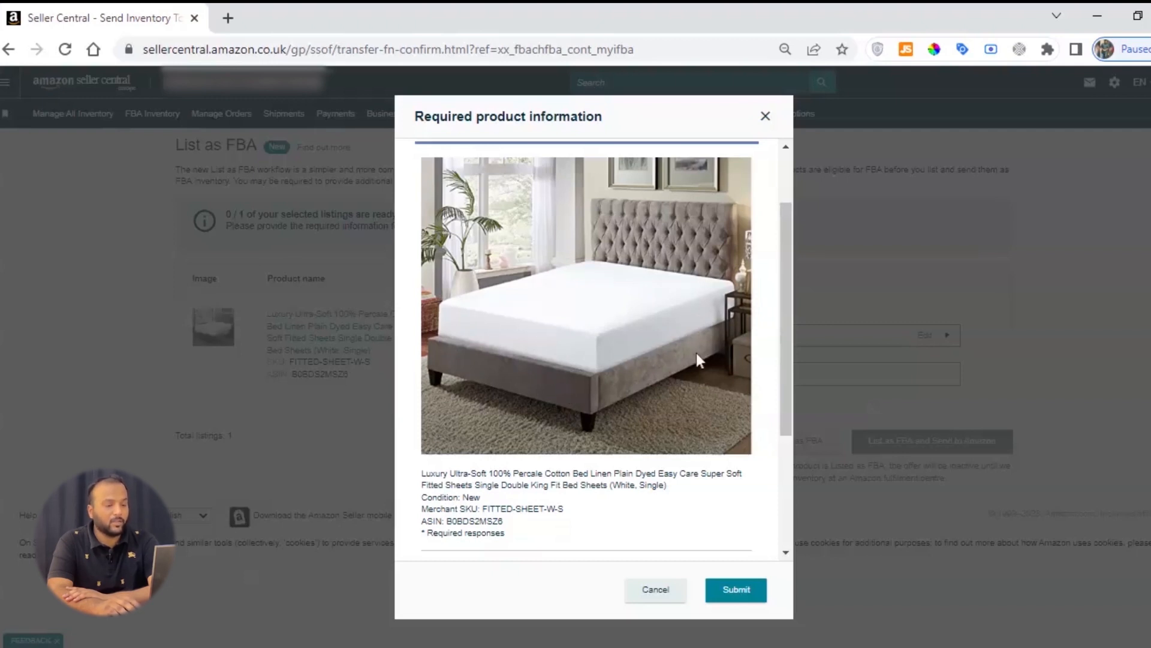
pyautogui.scroll(-3, 635, 376)
pyautogui.moveTo(427, 427); pyautogui.dragTo(534, 426)
pyautogui.click(544, 426)
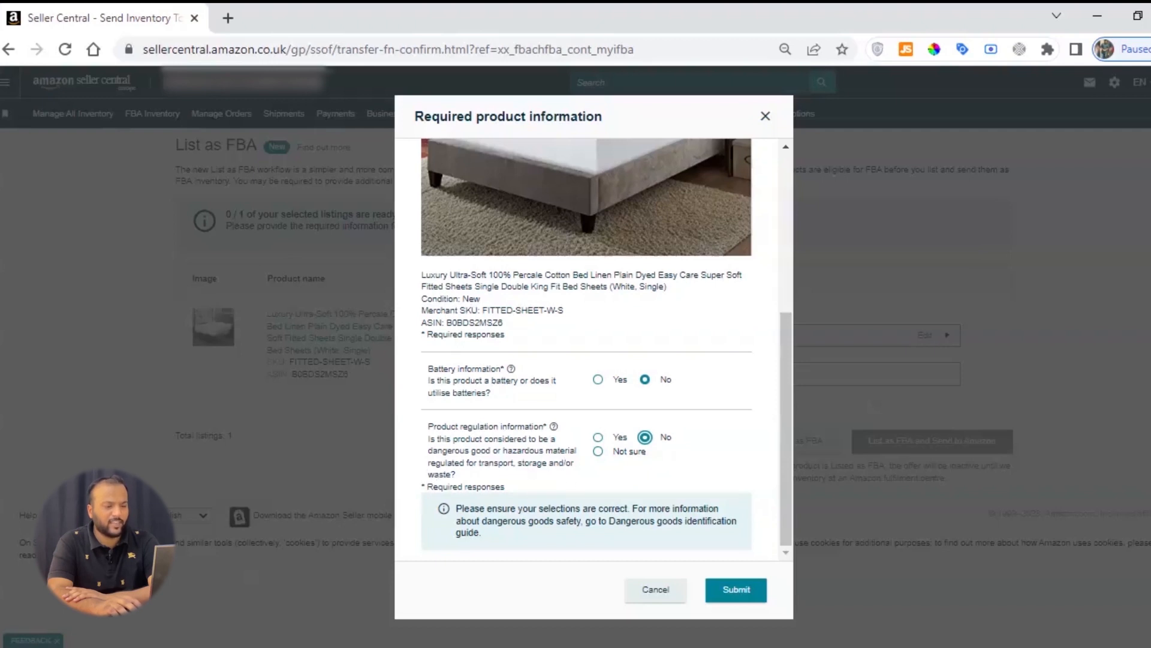
pyautogui.tripleClick(444, 475)
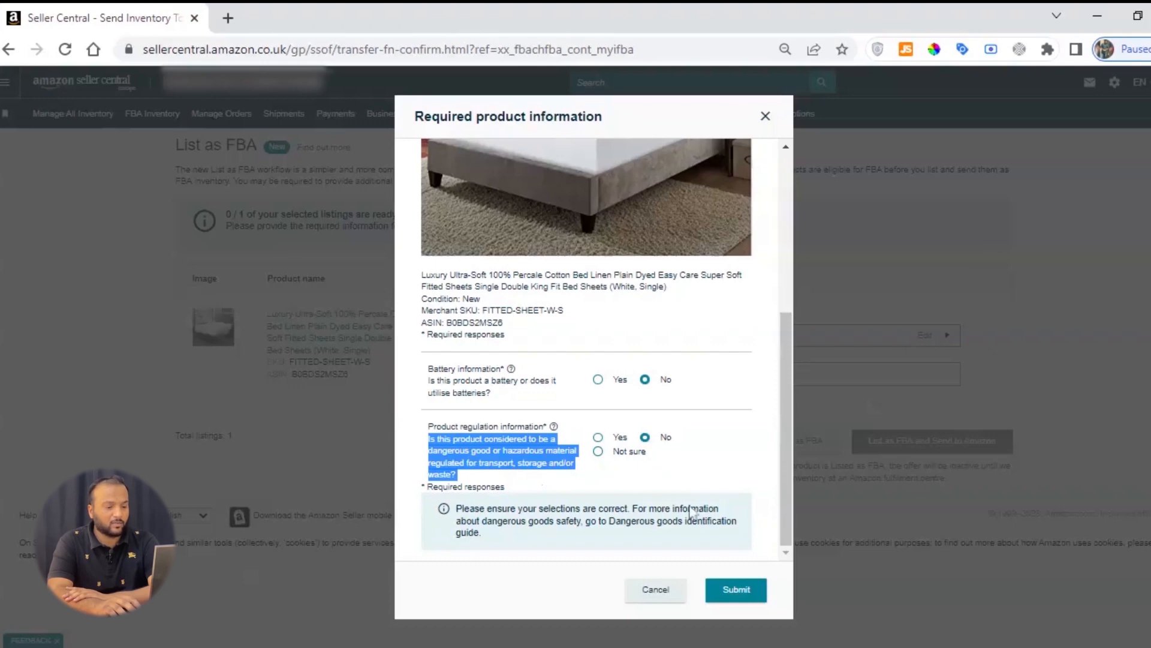
pyautogui.click(750, 589)
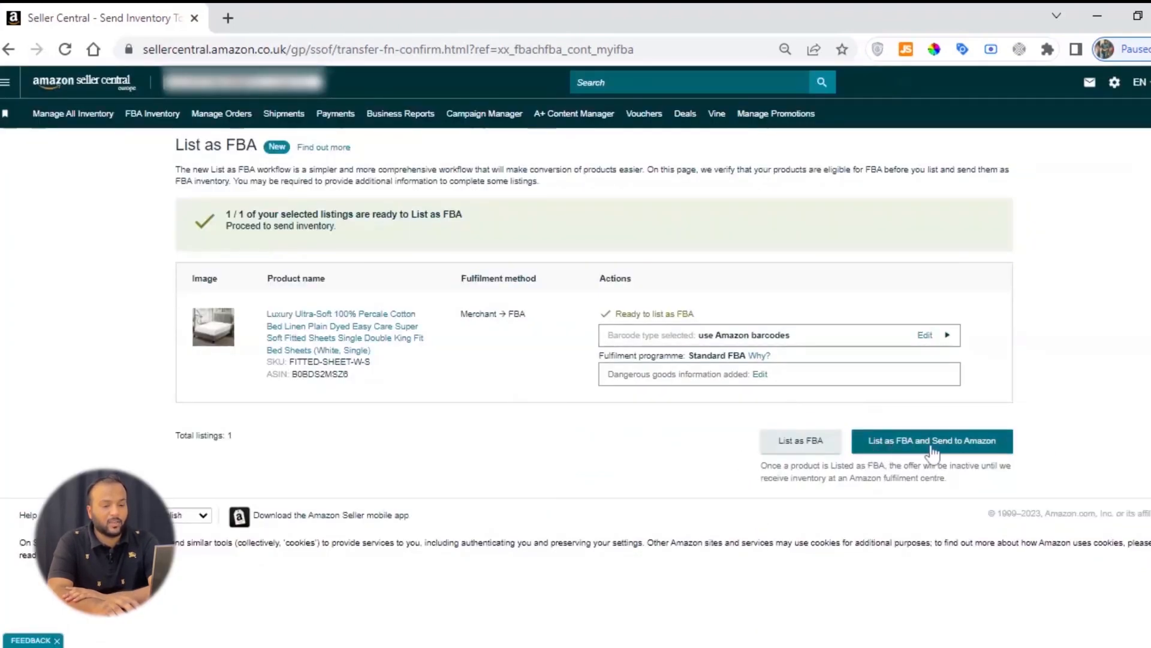
# Step: List the fitted sheet as FBA and send it to Amazon, dismissing the hint about pre-selected SKUs
pyautogui.click(964, 451)
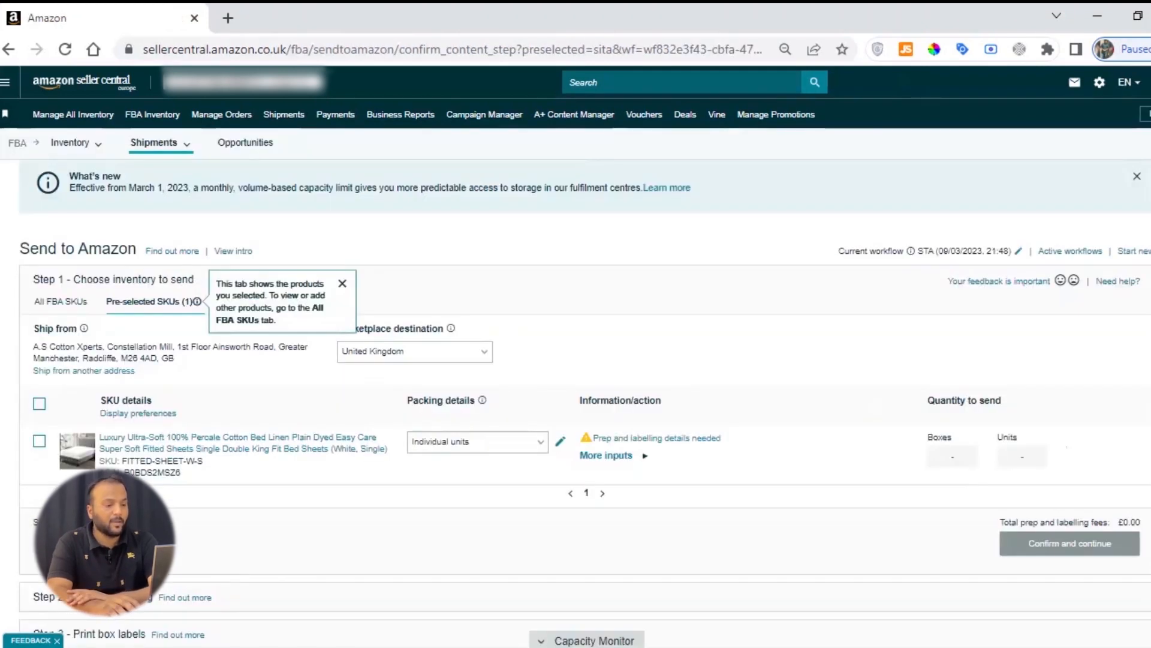
pyautogui.click(342, 283)
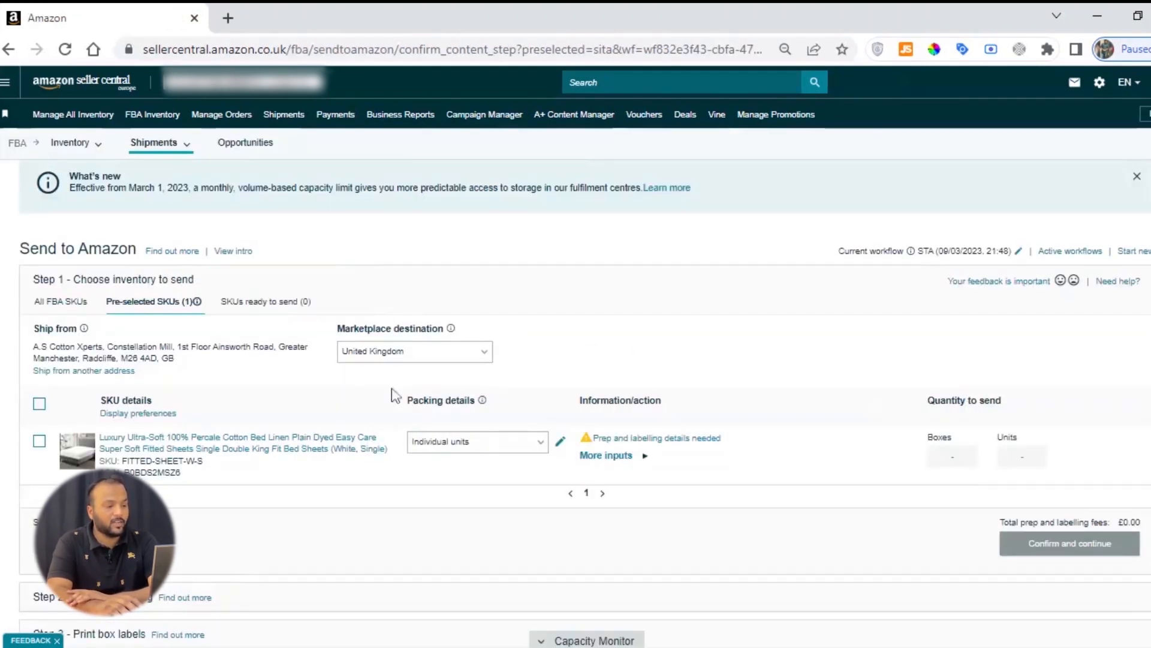
# Step: Look over the Send to Amazon workflow, from choosing inventory through confirming shipping to printing box labels
pyautogui.moveTo(20, 248); pyautogui.dragTo(138, 249)
pyautogui.click(138, 250)
pyautogui.scroll(-3, 119, 264)
pyautogui.scroll(3, 118, 264)
pyautogui.scroll(-4, 136, 337)
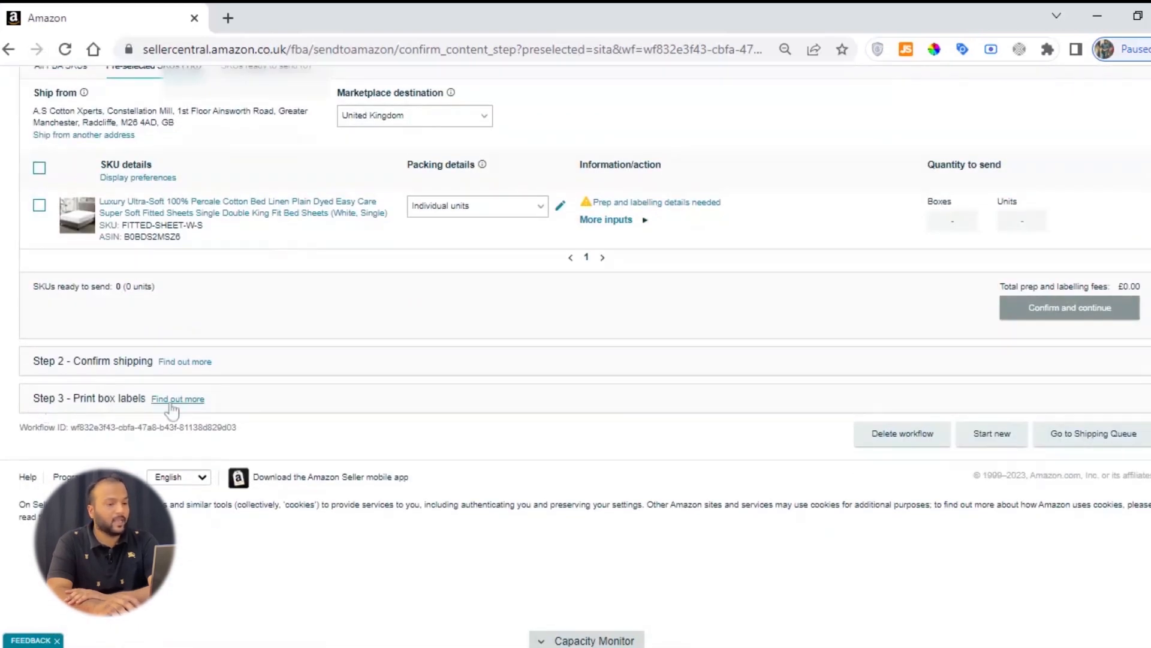
pyautogui.scroll(4, 560, 421)
pyautogui.scroll(-2, 682, 445)
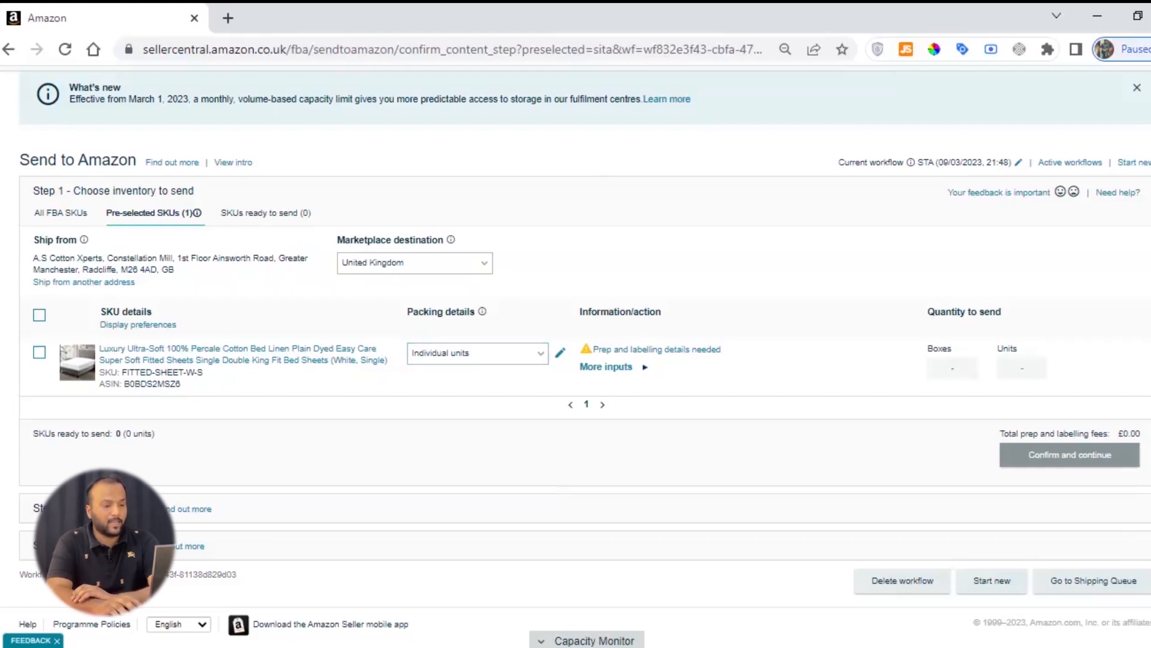
# Step: Open the fitted sheet's missing prep and labelling details, choose the Clothing, fabric, plush and textiles prep category, and save it
pyautogui.click(653, 353)
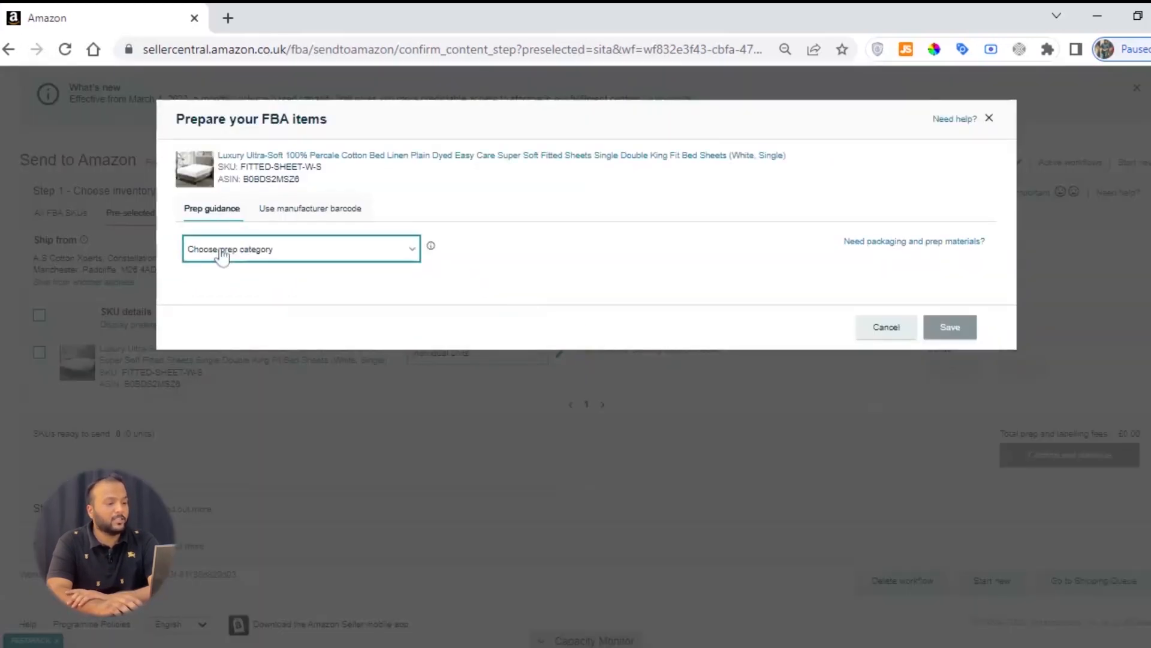
pyautogui.click(370, 256)
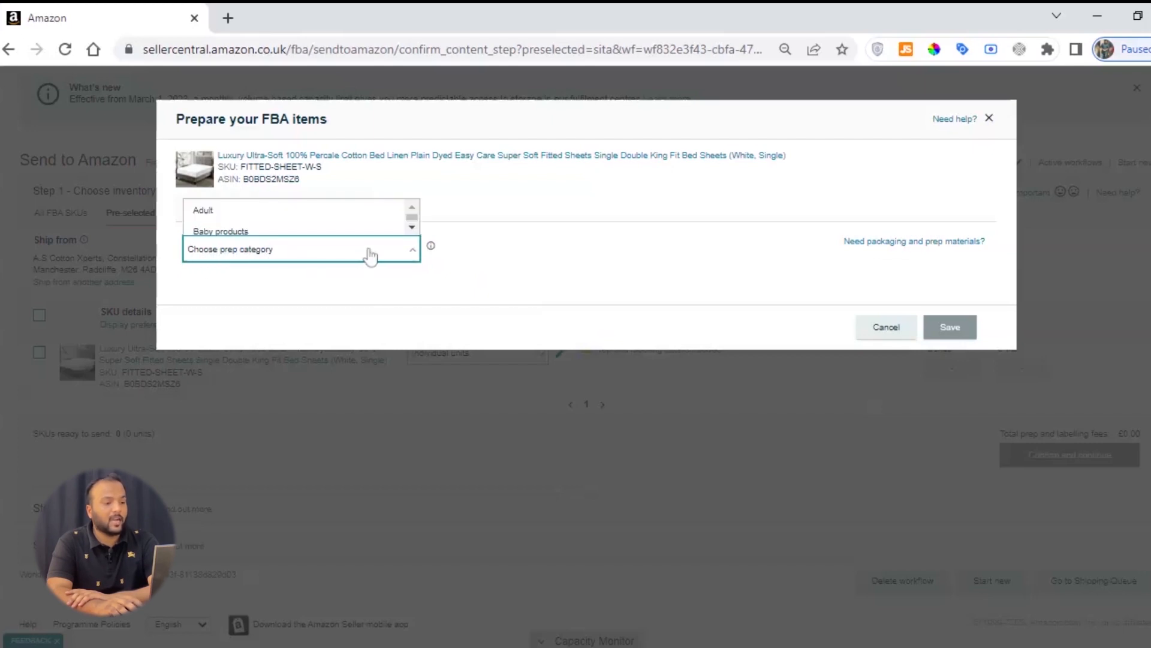
pyautogui.click(412, 228)
pyautogui.click(412, 228)
pyautogui.click(412, 207)
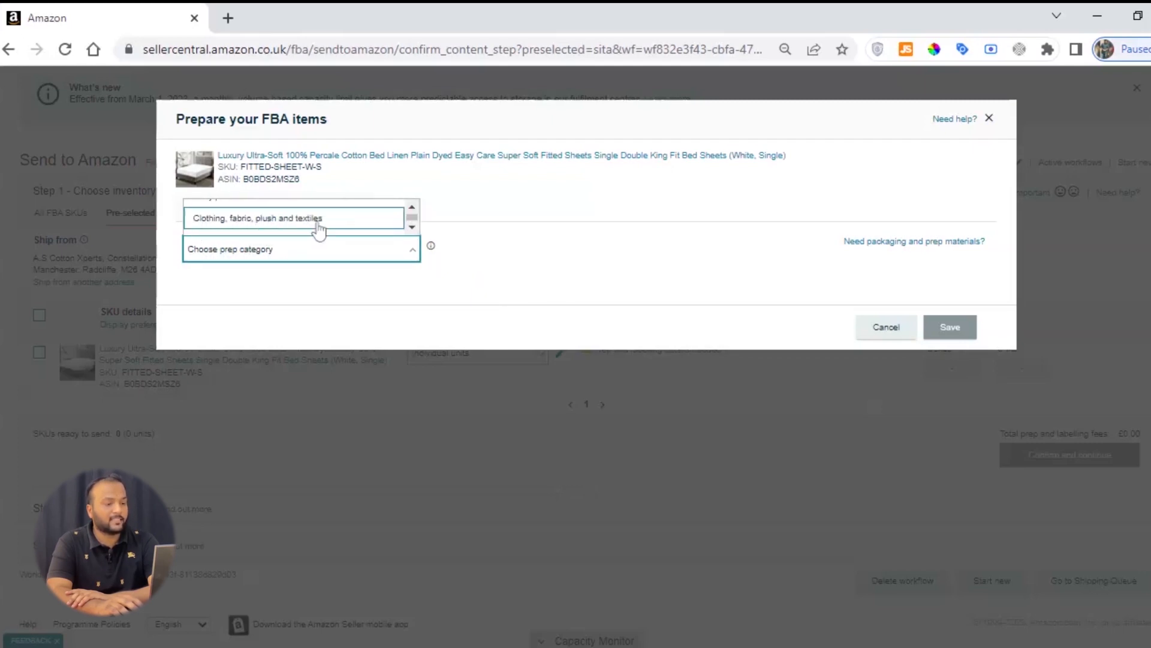
pyautogui.click(318, 219)
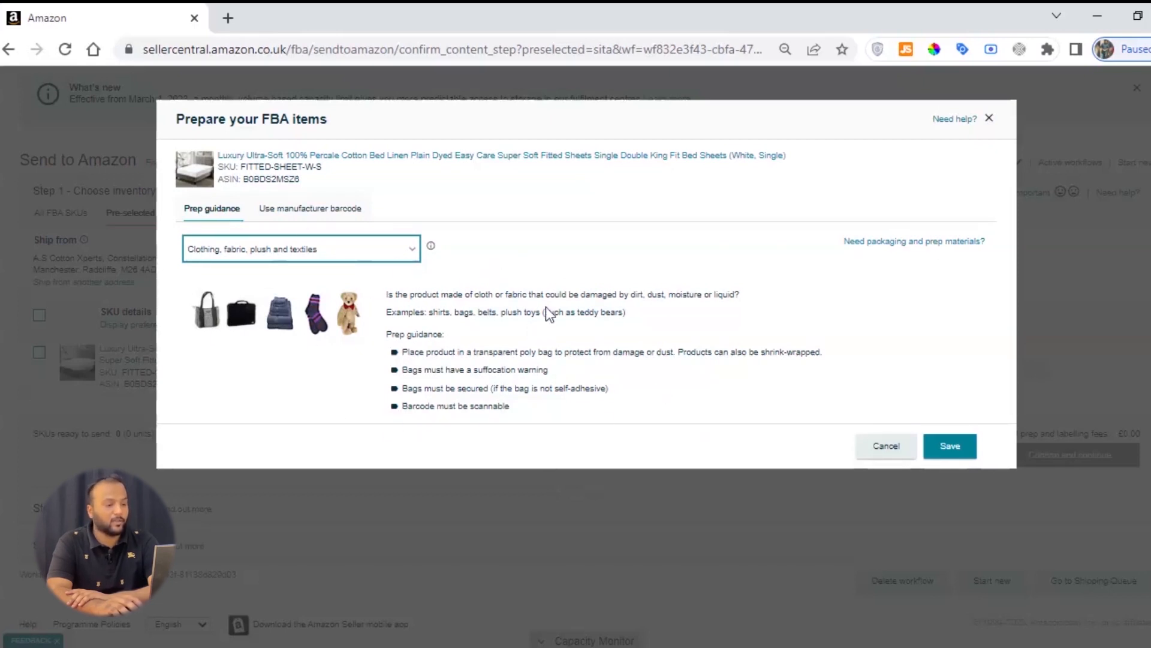
pyautogui.click(950, 447)
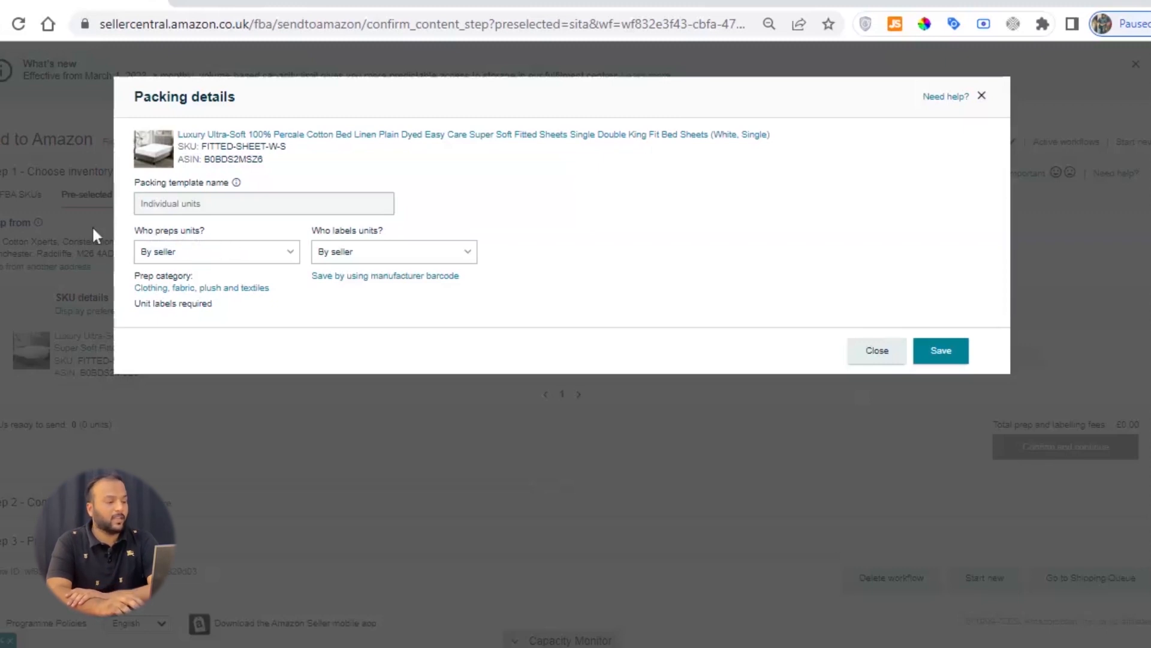
# Step: Set both unit prep and unit labelling to By seller in the fitted sheet's packing details and submit them
pyautogui.click(177, 255)
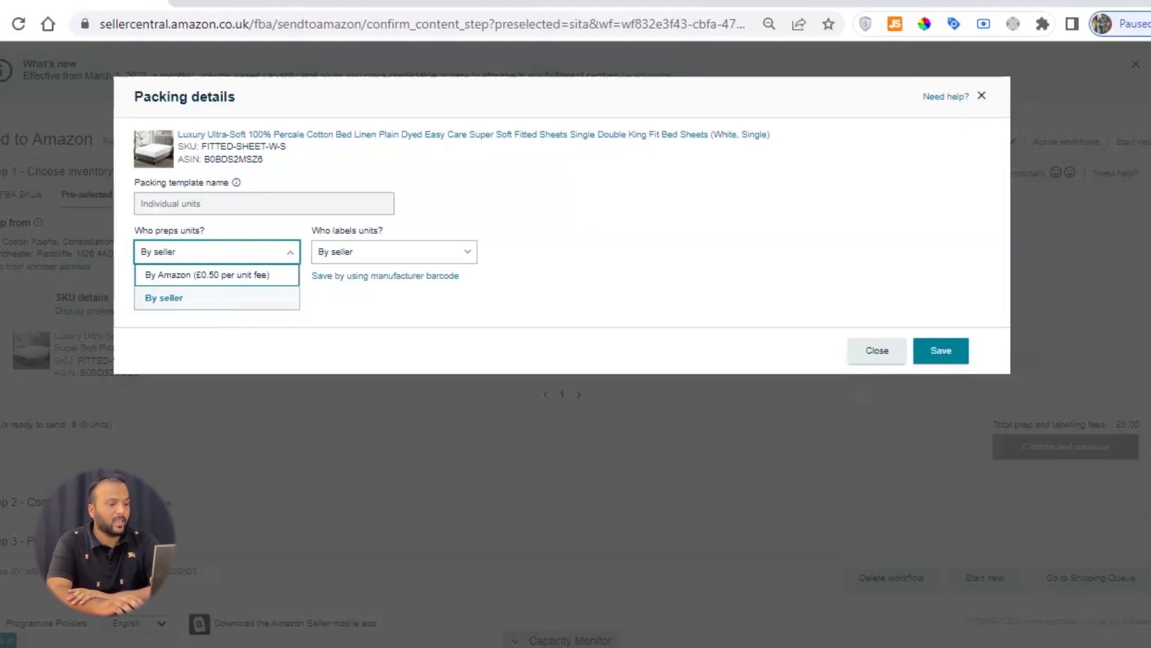
pyautogui.click(166, 306)
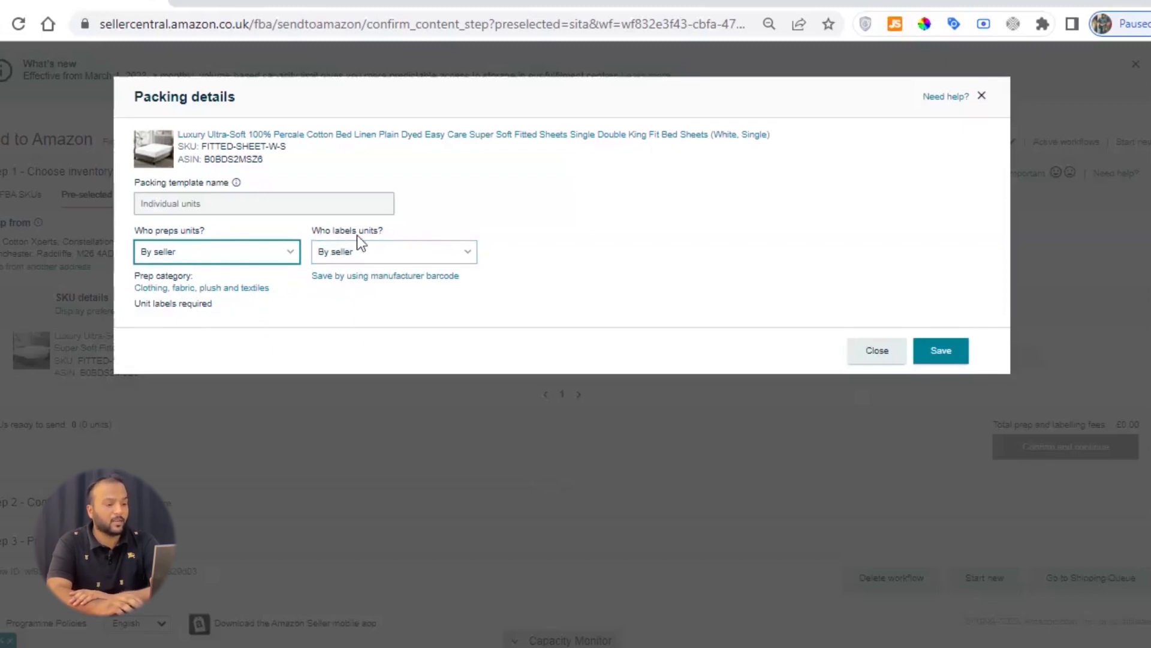
pyautogui.moveTo(315, 227); pyautogui.dragTo(392, 226)
pyautogui.click(390, 227)
pyautogui.click(330, 255)
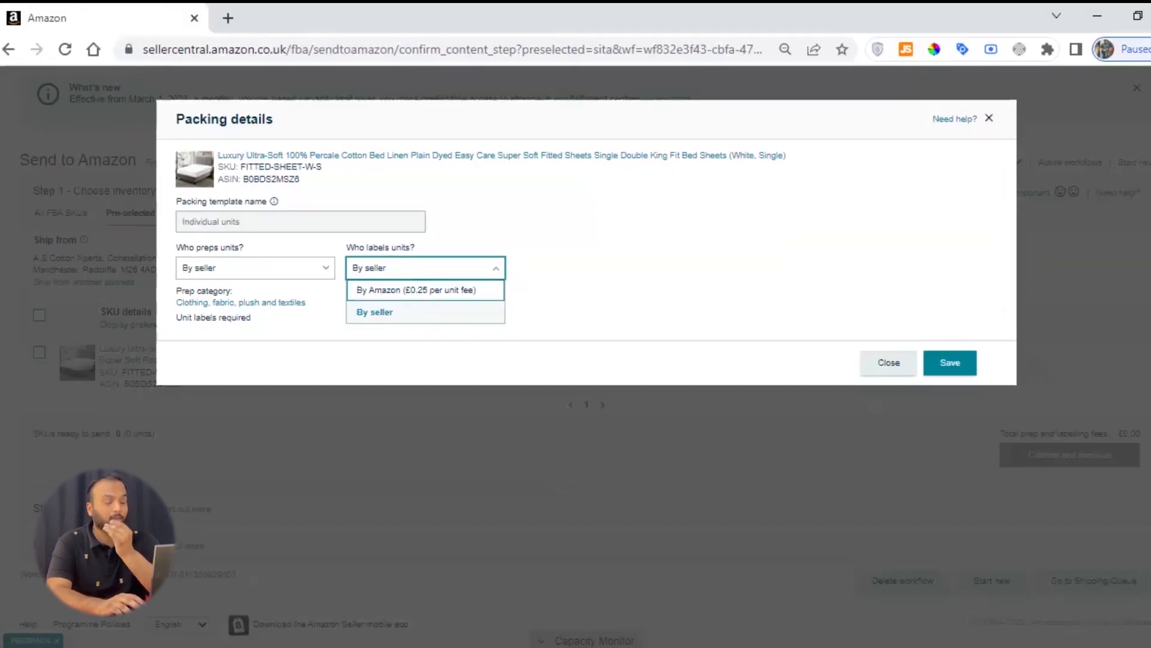
pyautogui.click(384, 319)
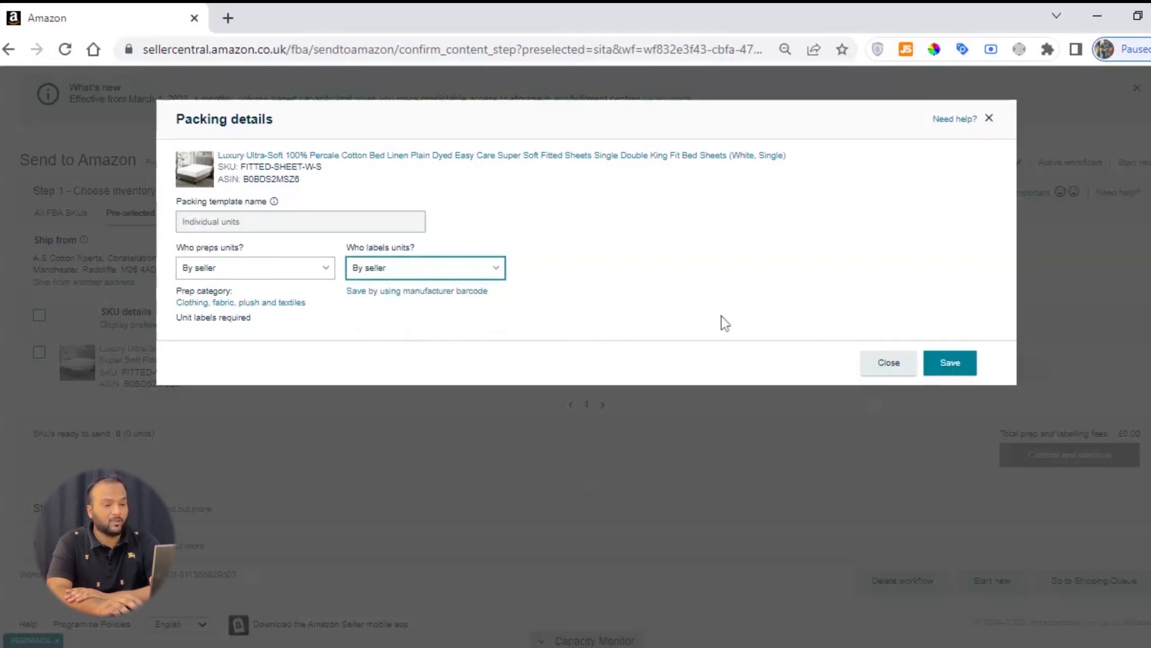
pyautogui.click(952, 362)
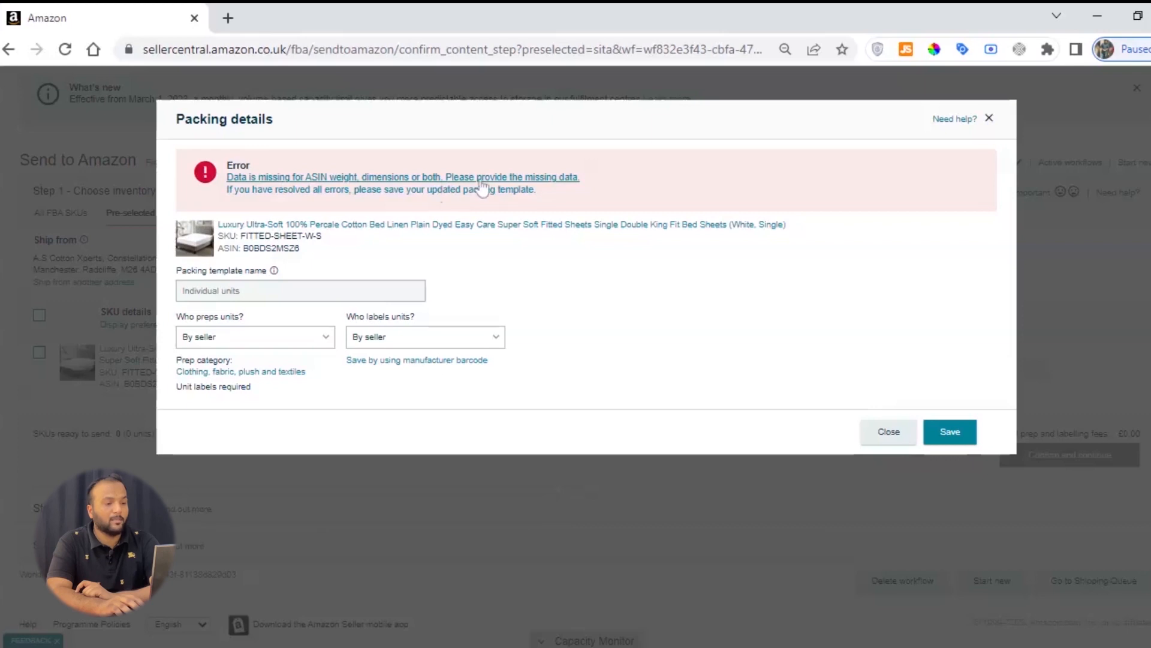
# Step: Open the form for the missing package data and enter dimensions of 35 x 28 x 3 cm for the fitted sheet
pyautogui.click(533, 182)
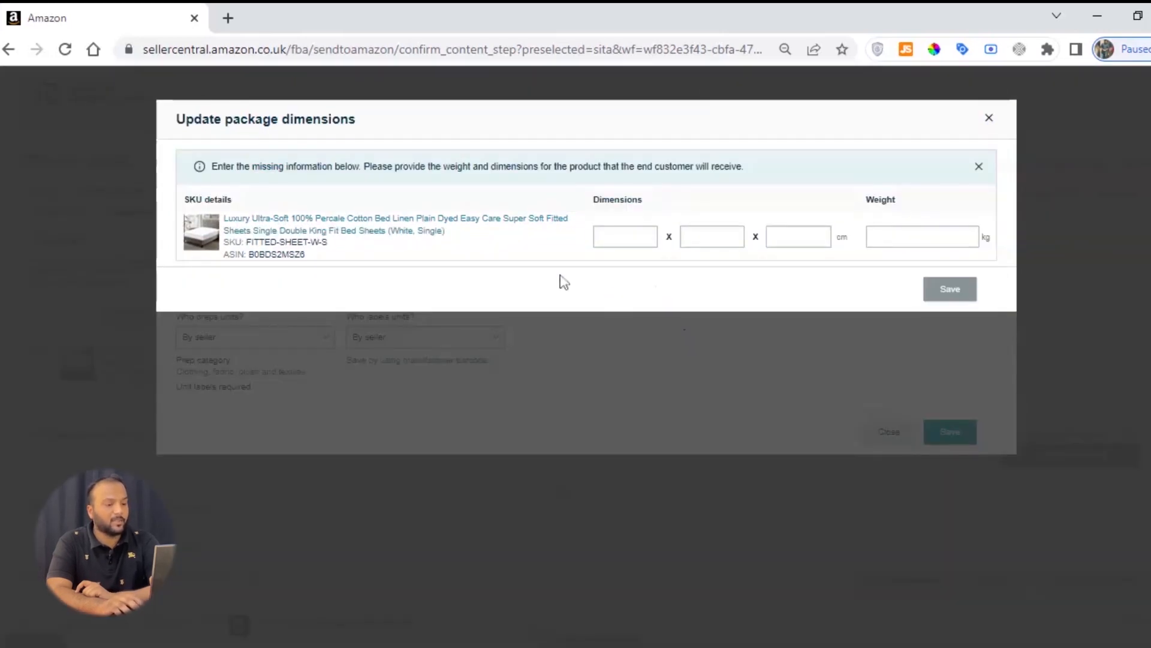
pyautogui.moveTo(593, 200); pyautogui.dragTo(643, 201)
pyautogui.doubleClick(641, 202)
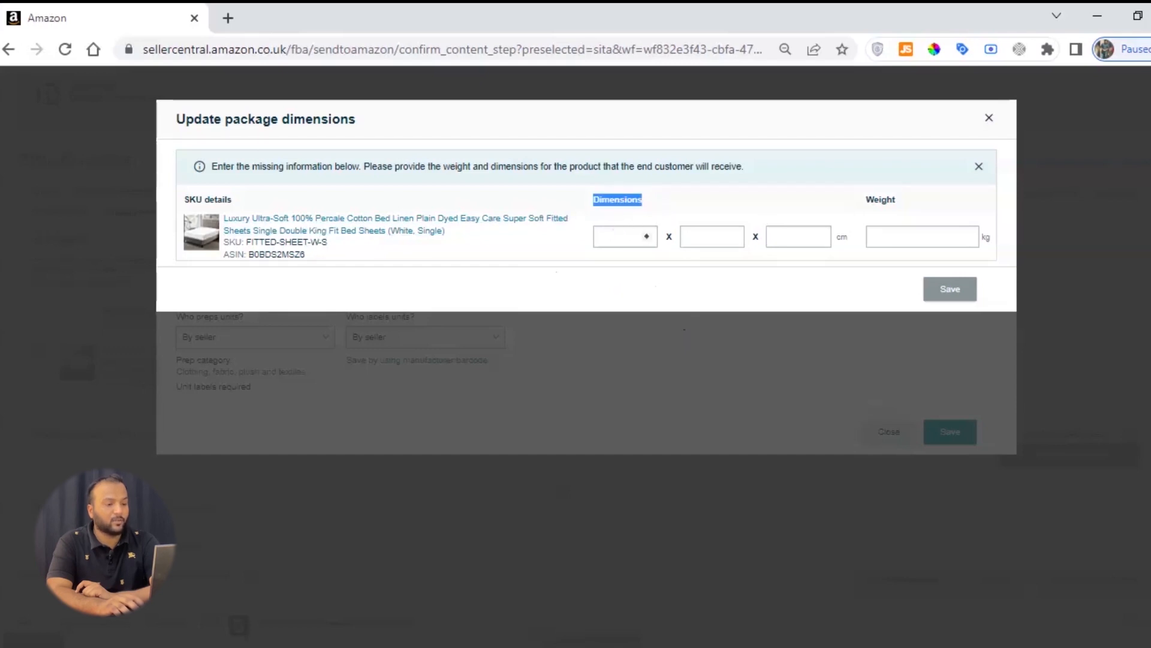
pyautogui.click(616, 236)
pyautogui.write('3')
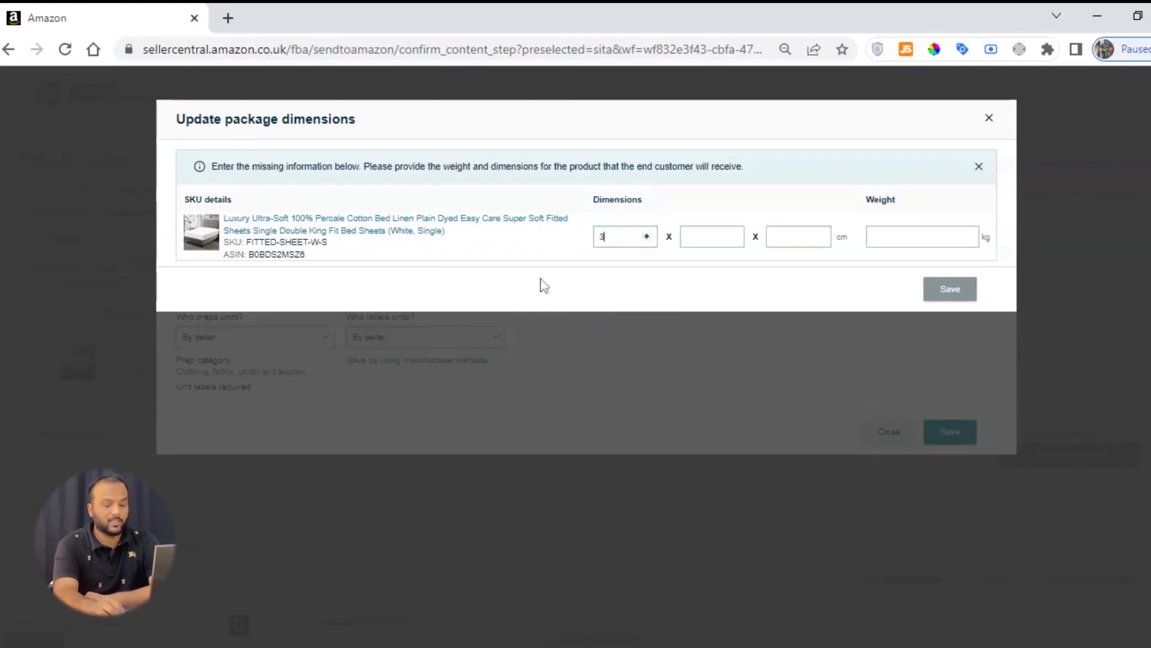
pyautogui.write('35')
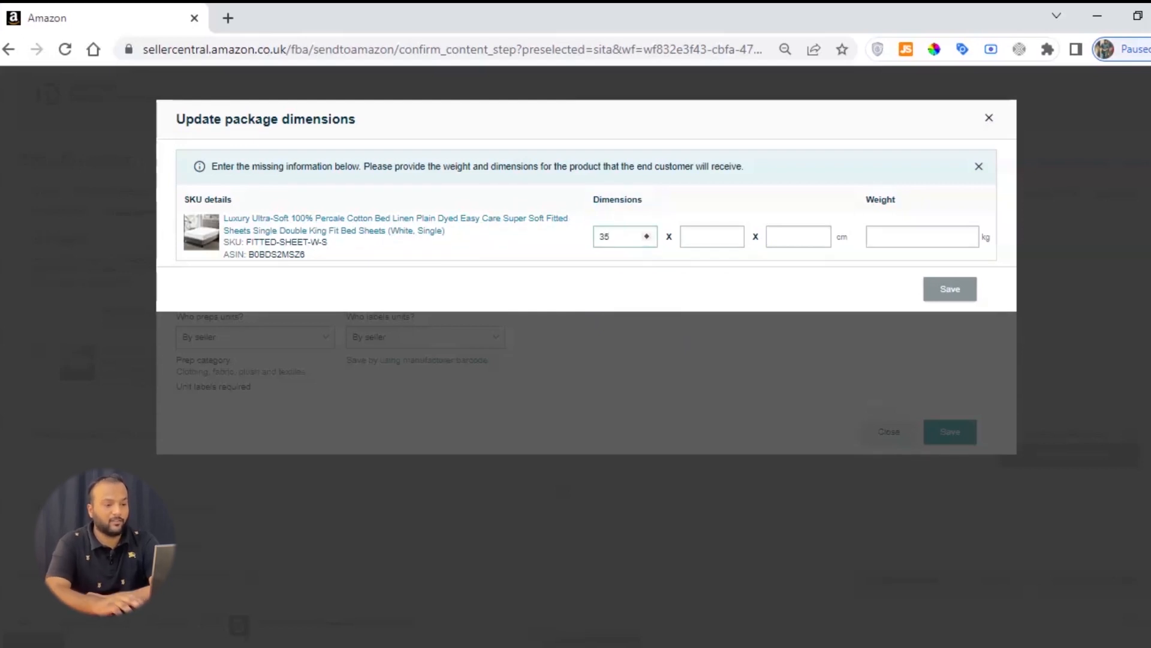
pyautogui.click(703, 237)
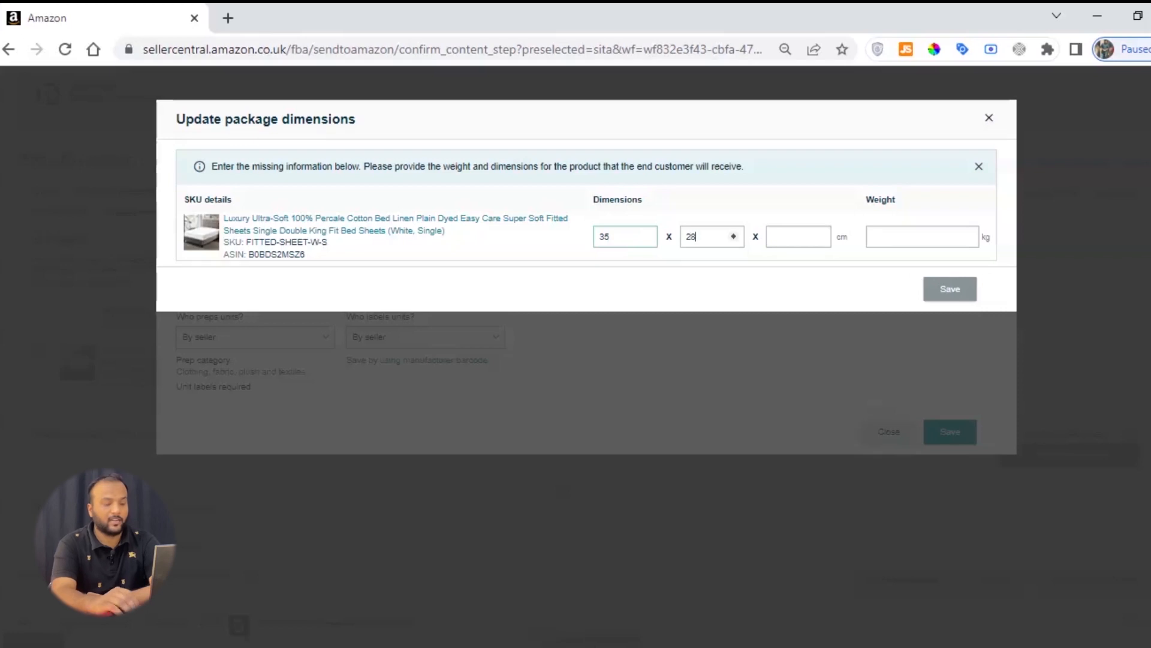
pyautogui.press('Tab')
pyautogui.write('3')
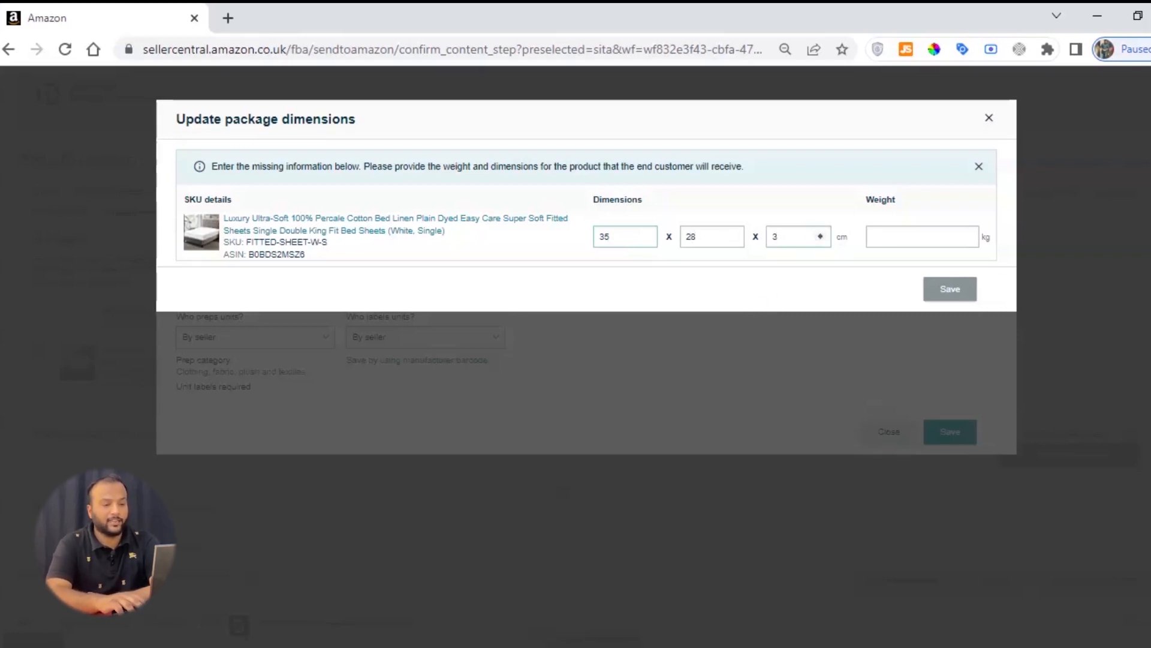
pyautogui.doubleClick(842, 237)
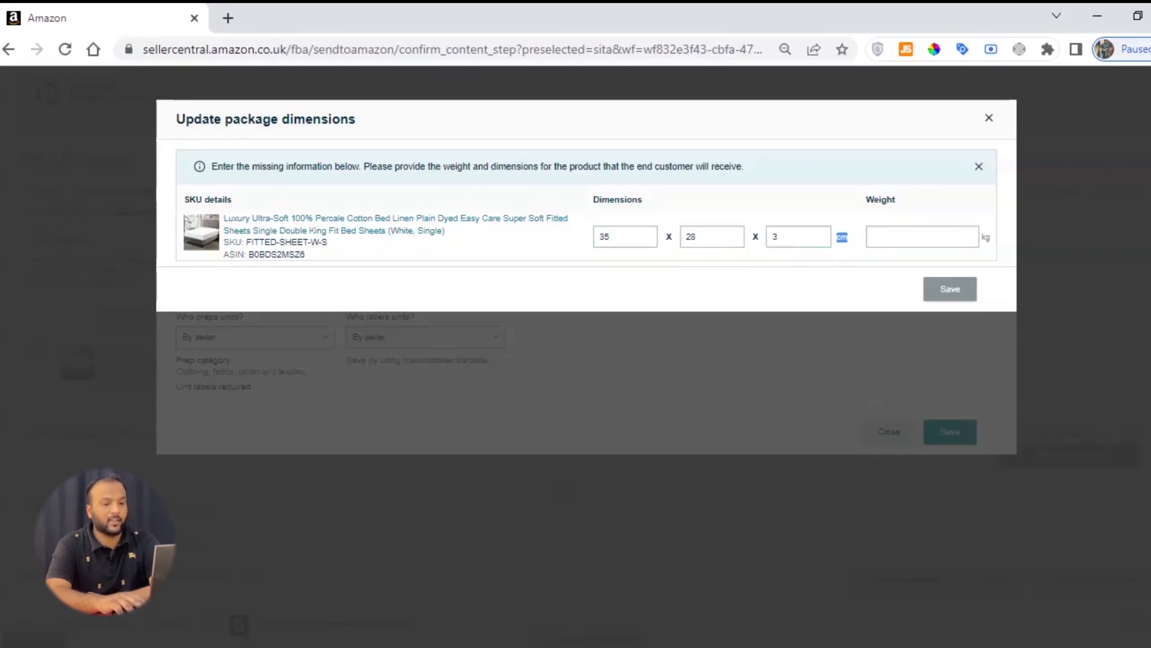
# Step: Set the package weight to 1.2 kg, save the package data, and save the packing details again
pyautogui.click(906, 237)
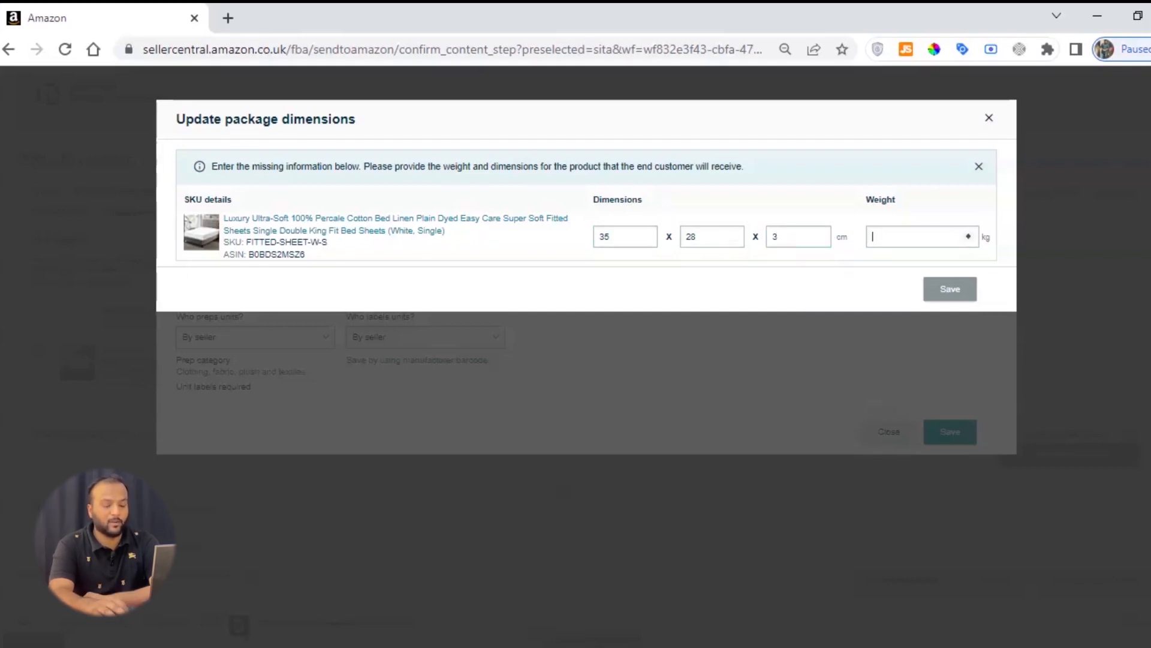
pyautogui.write('1.2')
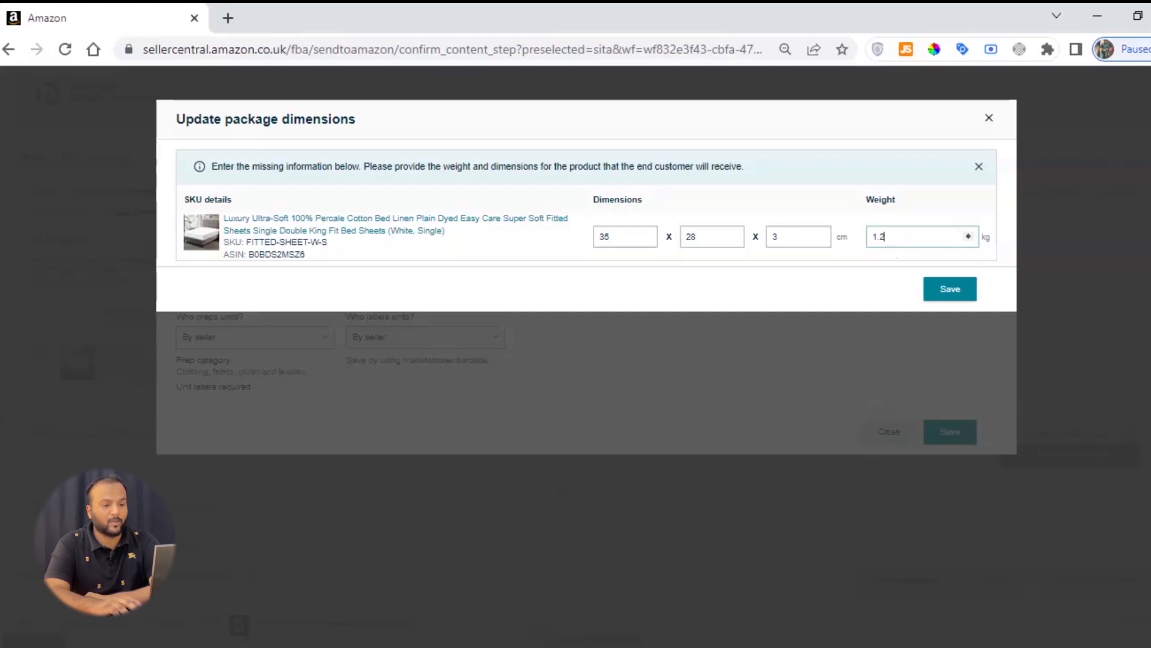
pyautogui.click(951, 287)
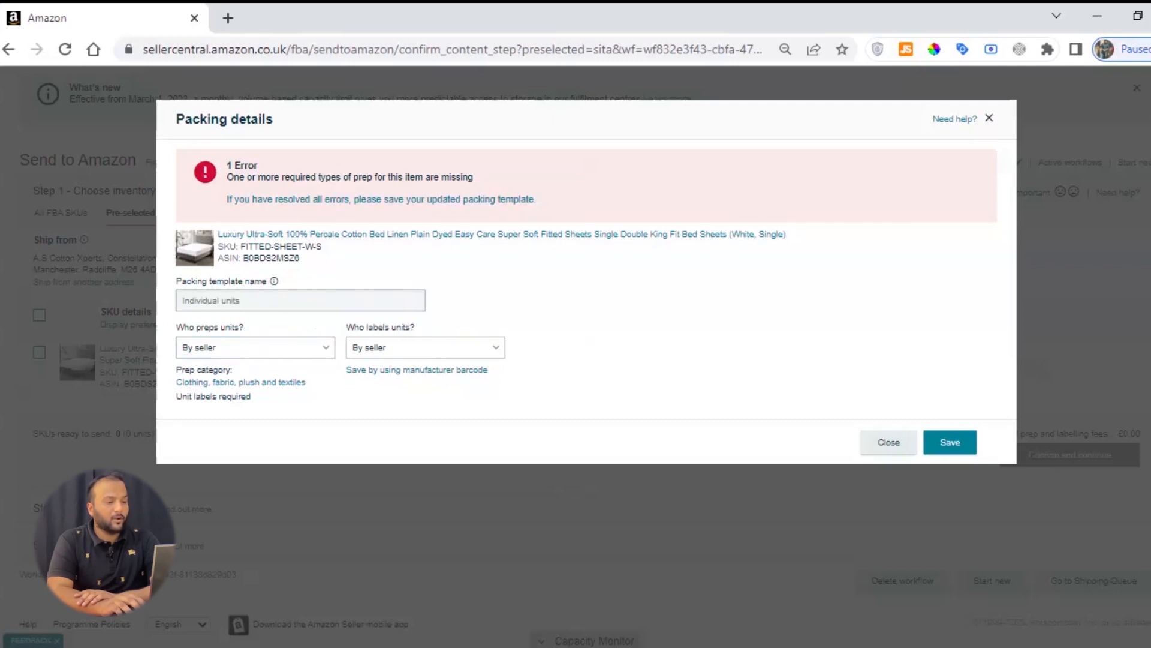
pyautogui.tripleClick(349, 178)
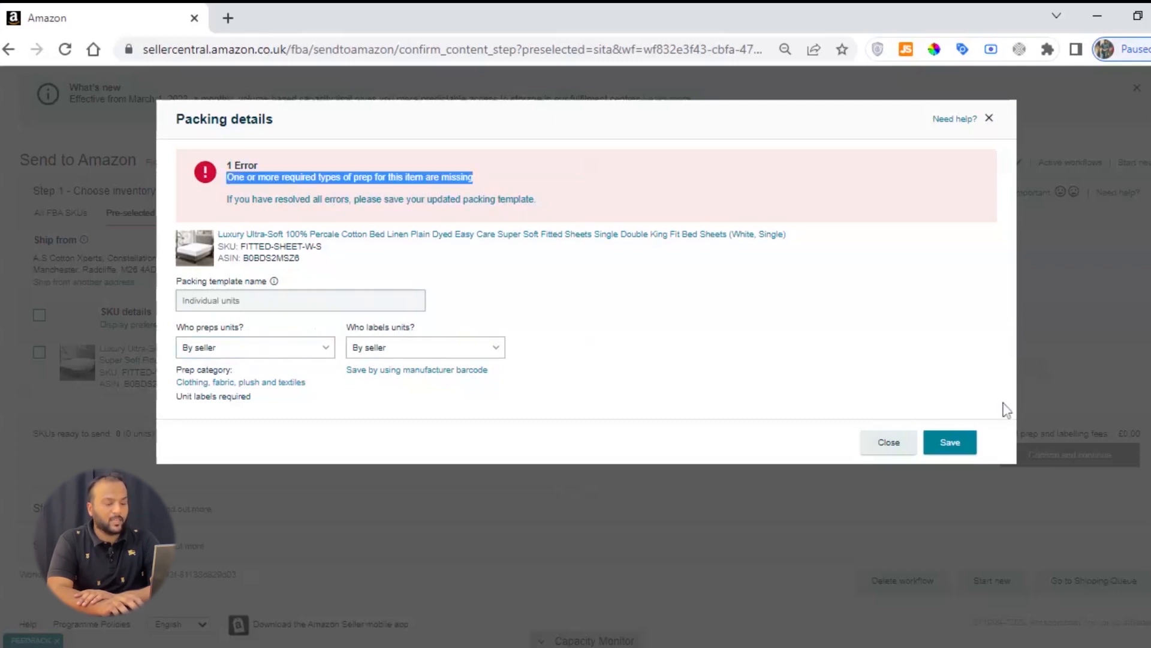
pyautogui.click(947, 441)
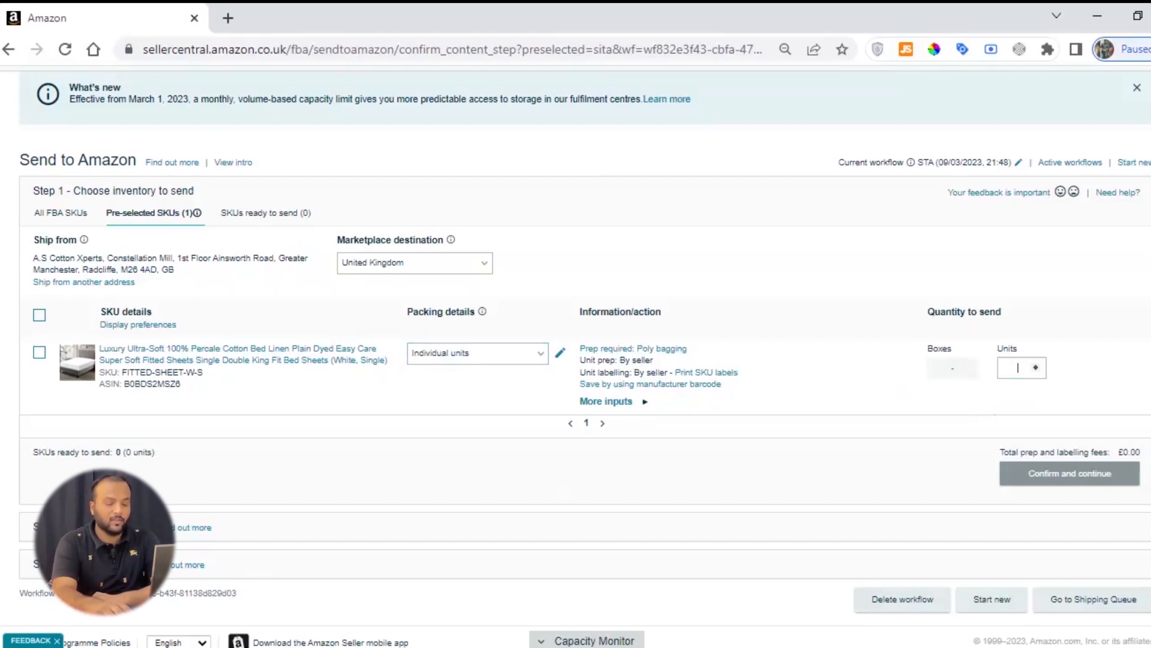
# Step: Set the fitted sheet's quantity to send to 30 units and mark it ready to pack
pyautogui.write('30')
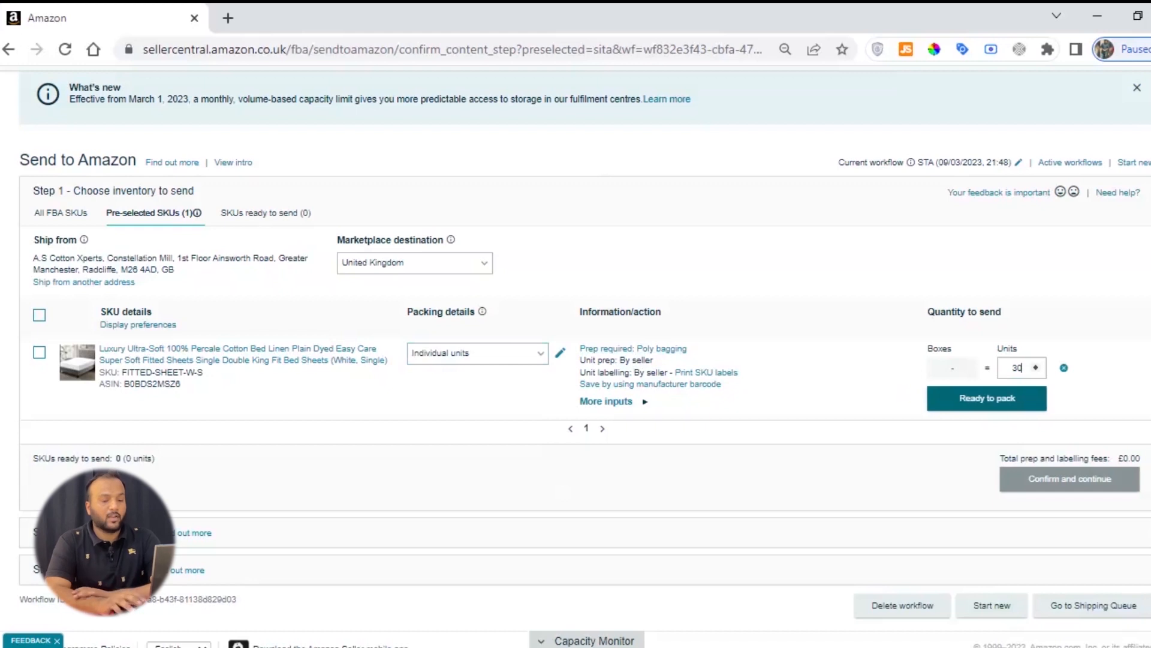
pyautogui.click(991, 407)
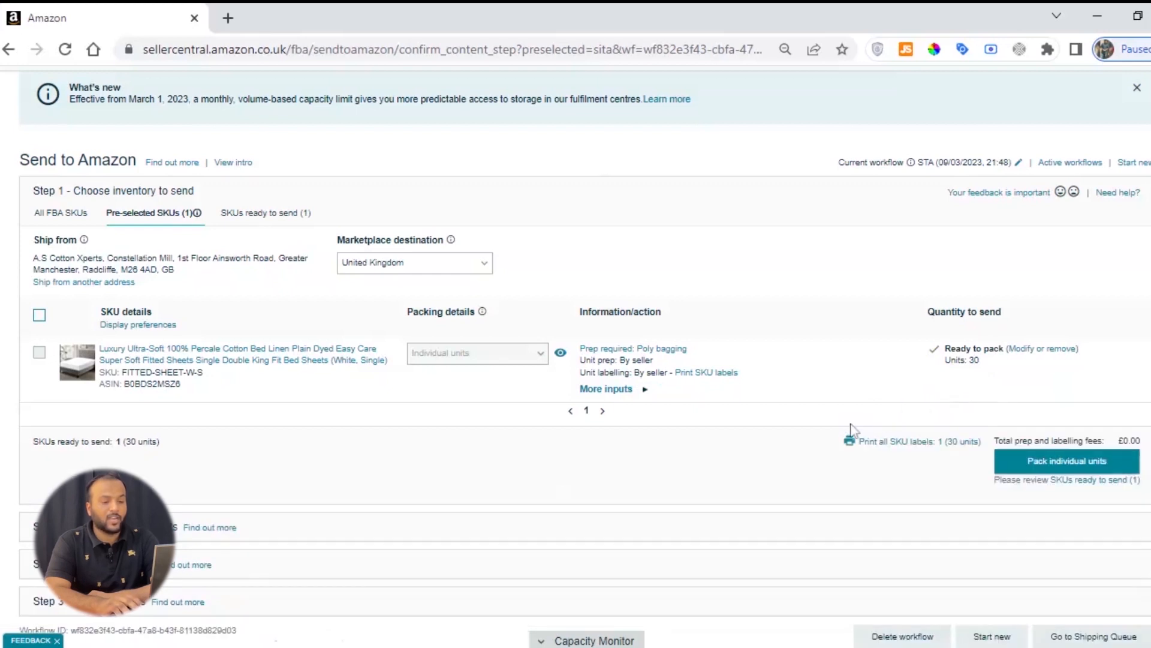
# Step: Print all SKU labels for the 30 units in the 27-up 63.5 mm x 29.6 mm A4 format and open Labels.pdf
pyautogui.scroll(-2, 851, 462)
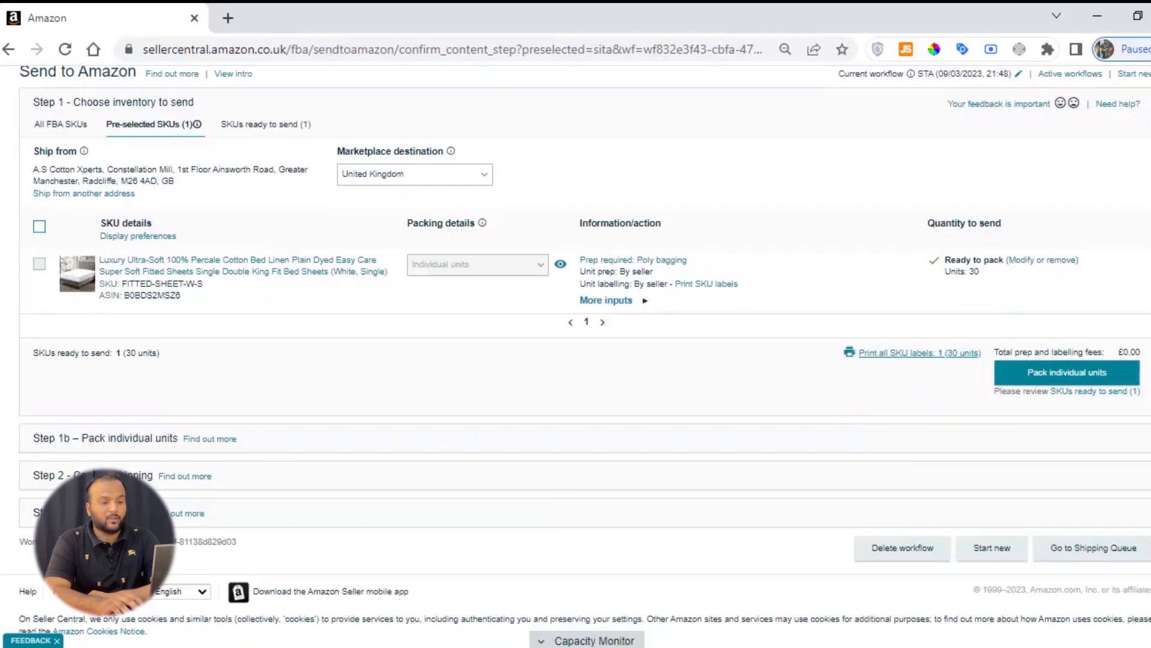
pyautogui.click(881, 355)
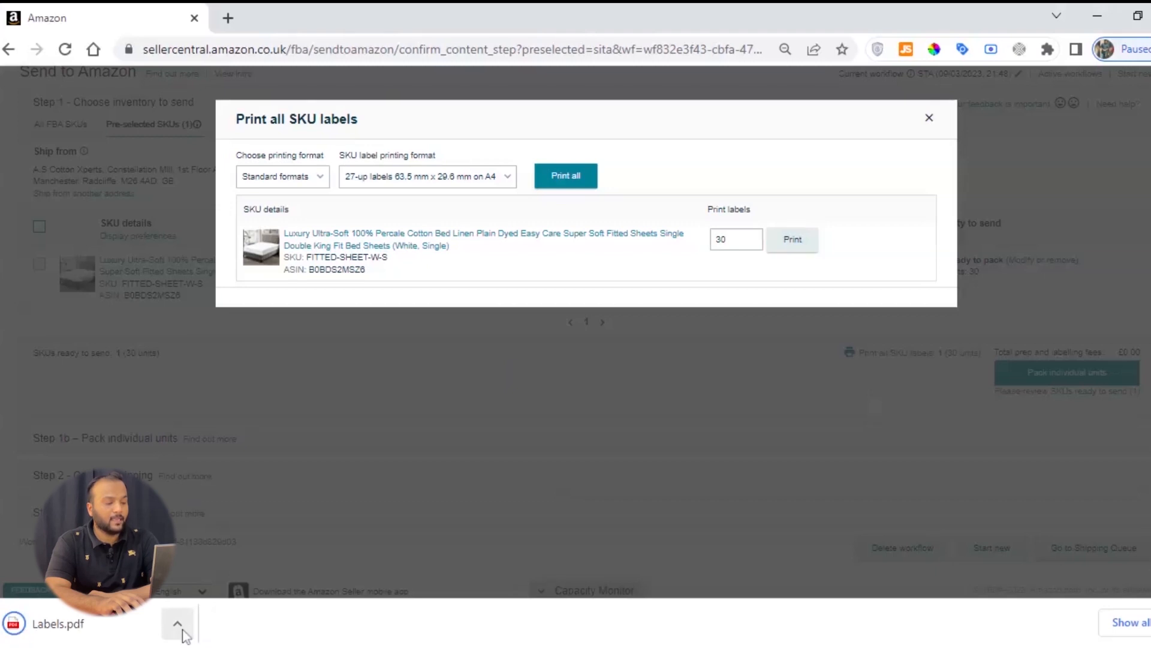
pyautogui.click(180, 625)
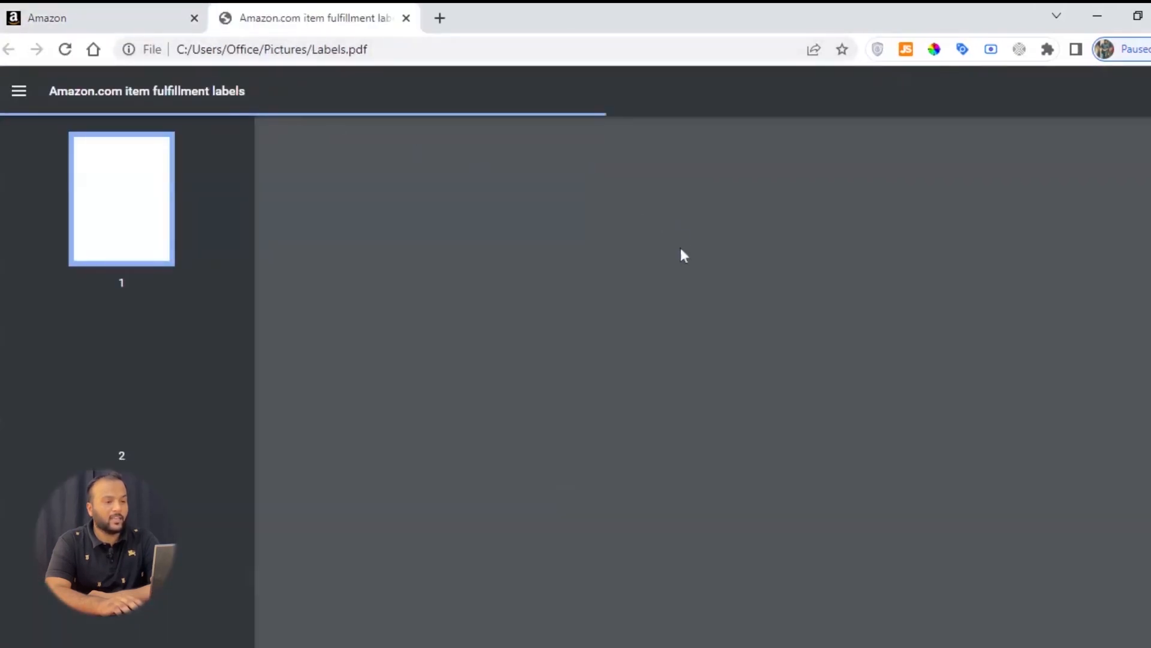
# Step: Examine the barcodes and product titles on the fitted sheet labels, and close the PDF and the label printing dialog
pyautogui.scroll(-1, 739, 258)
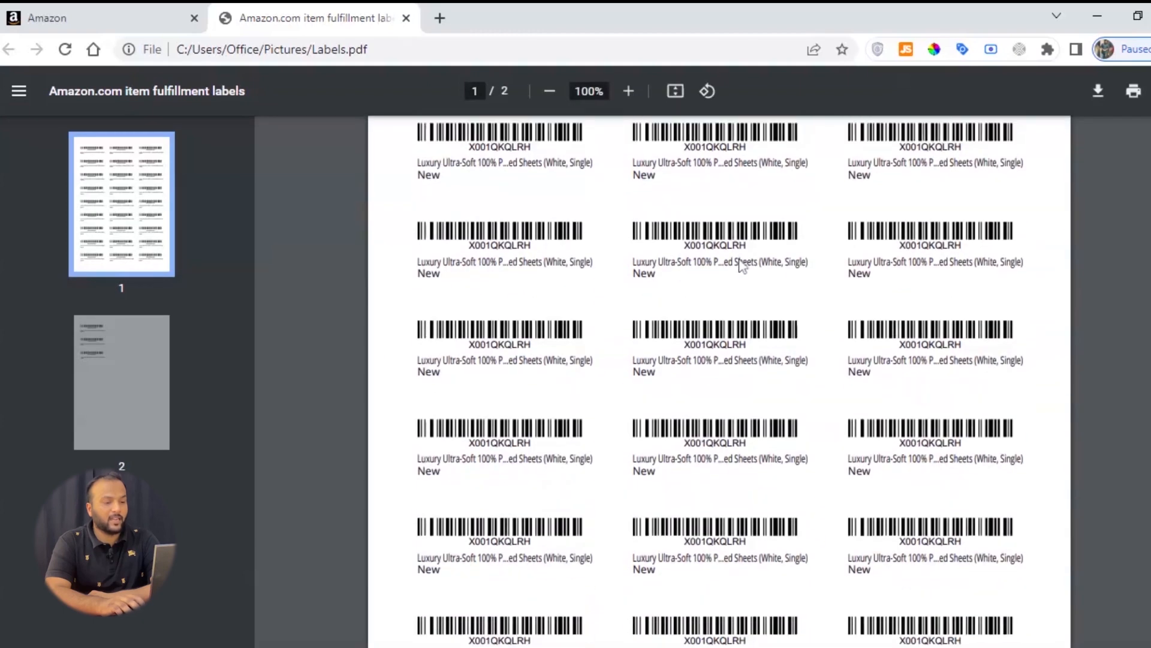
pyautogui.scroll(1, 739, 259)
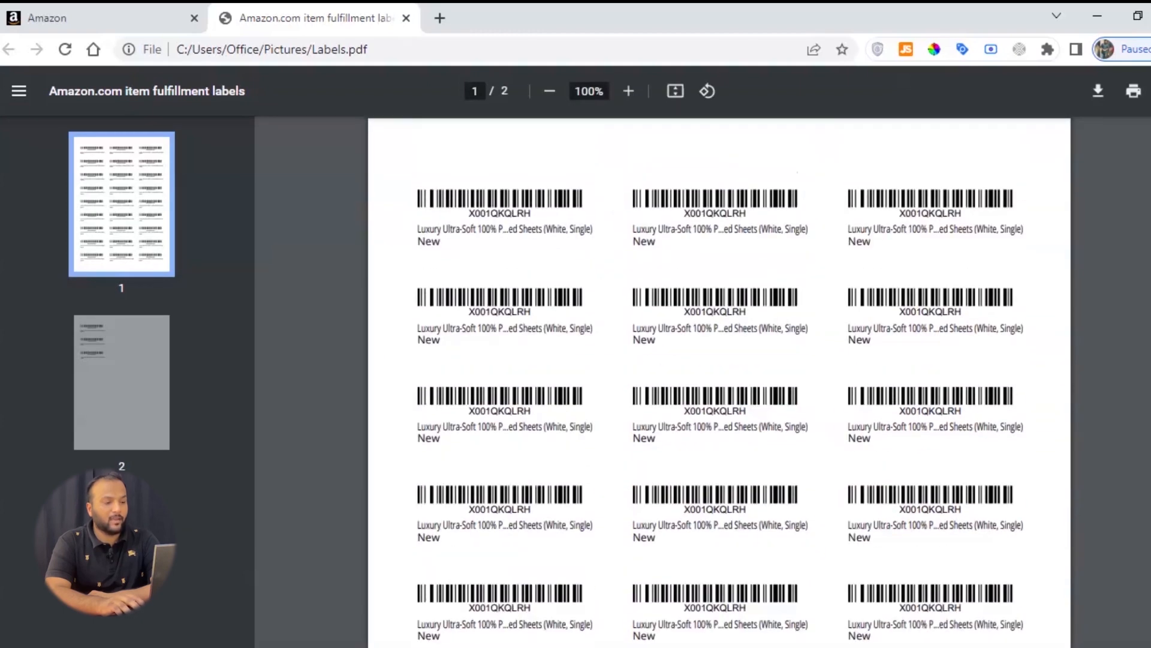
pyautogui.tripleClick(511, 230)
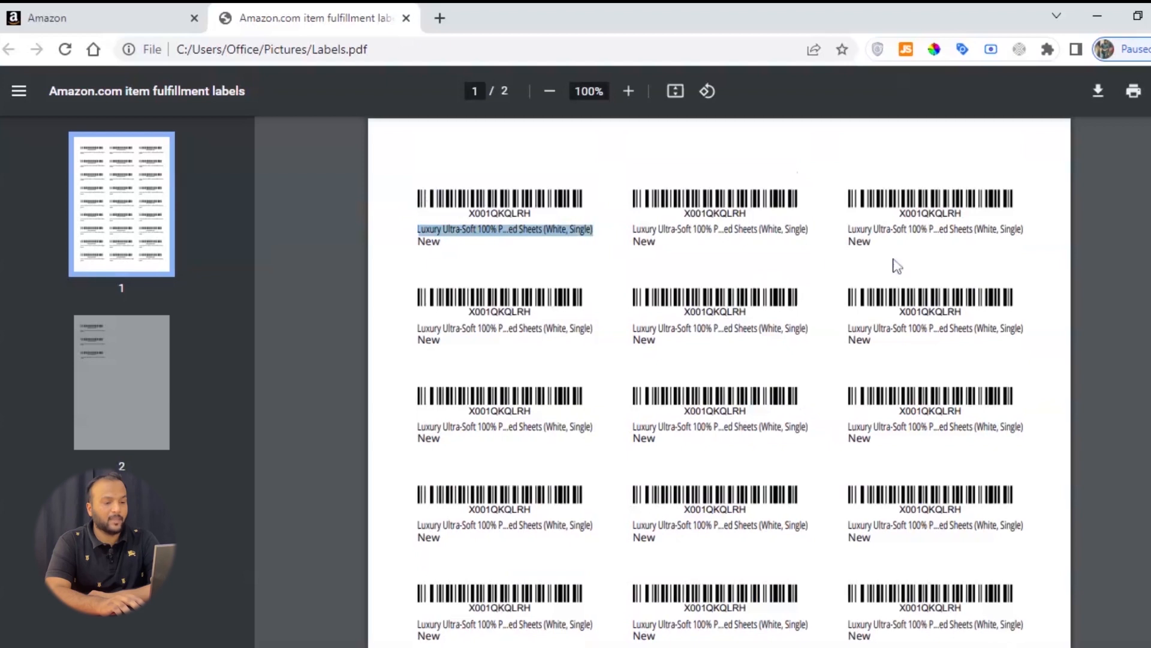
pyautogui.tripleClick(727, 229)
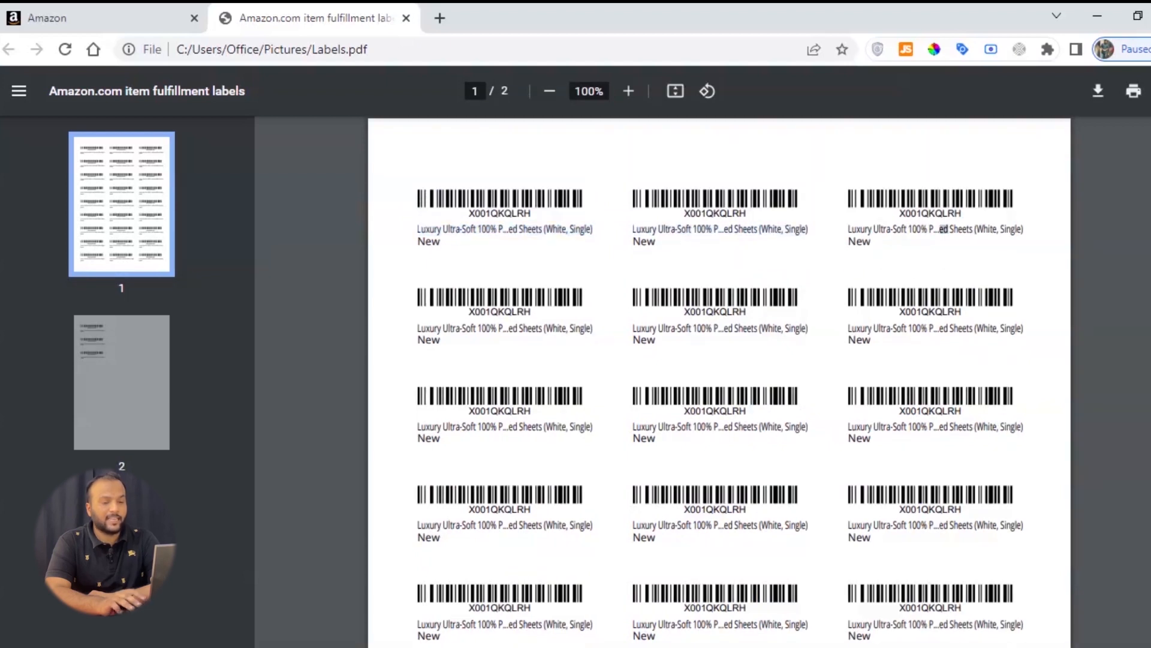
pyautogui.tripleClick(941, 229)
pyautogui.tripleClick(983, 229)
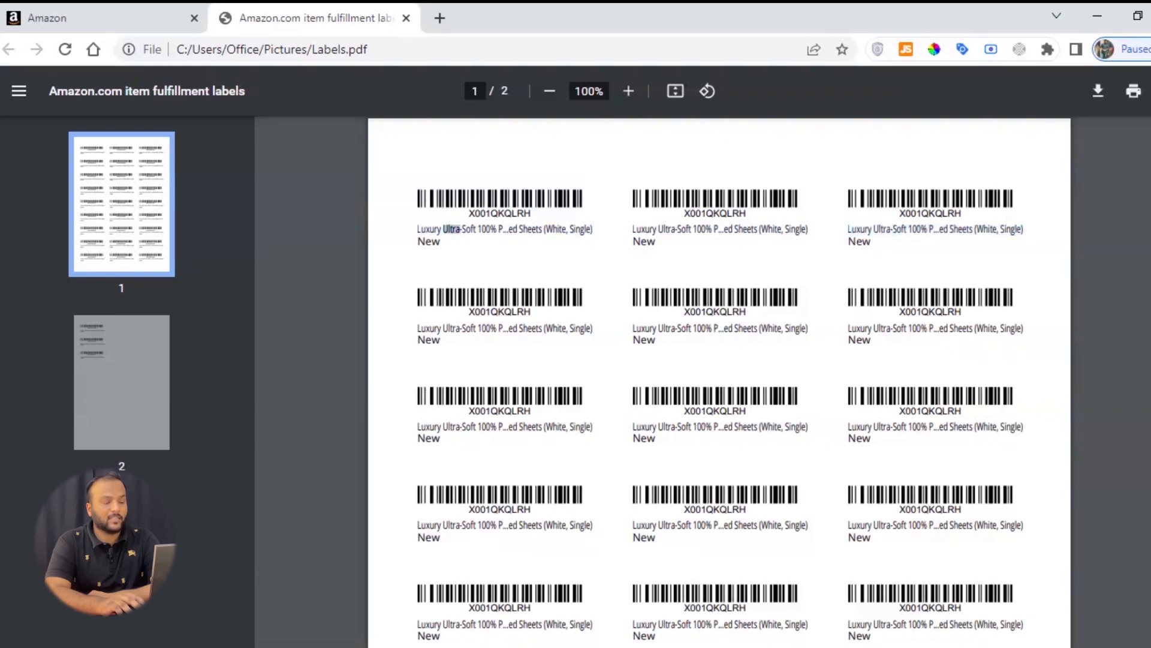
pyautogui.tripleClick(451, 229)
pyautogui.click(505, 230)
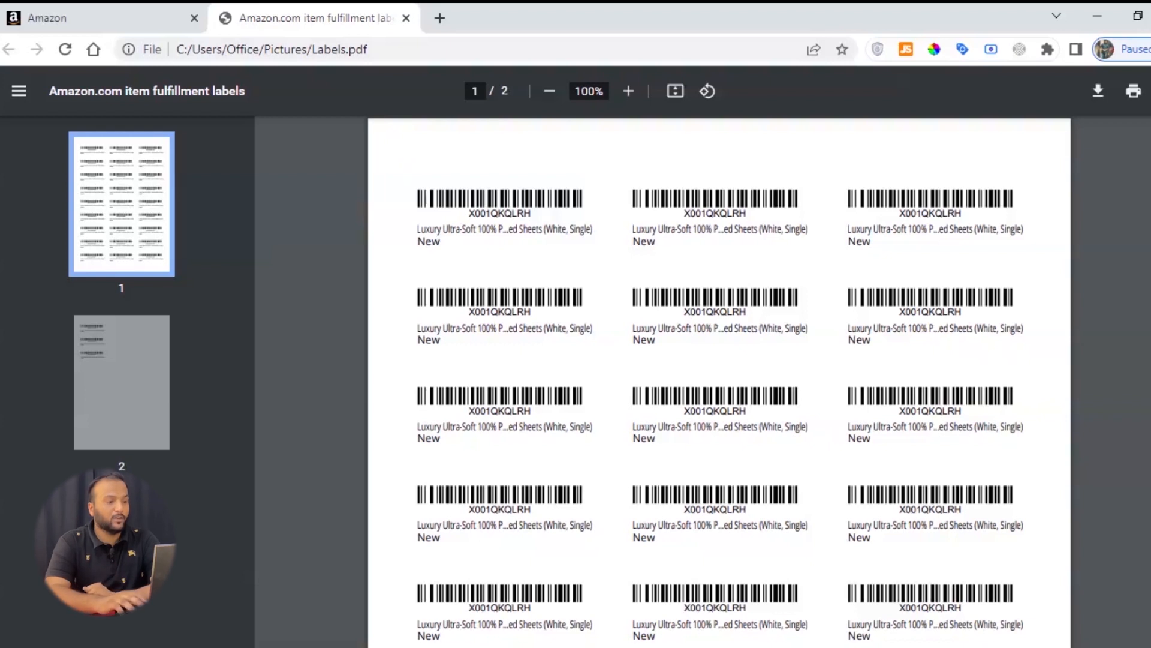
pyautogui.click(406, 19)
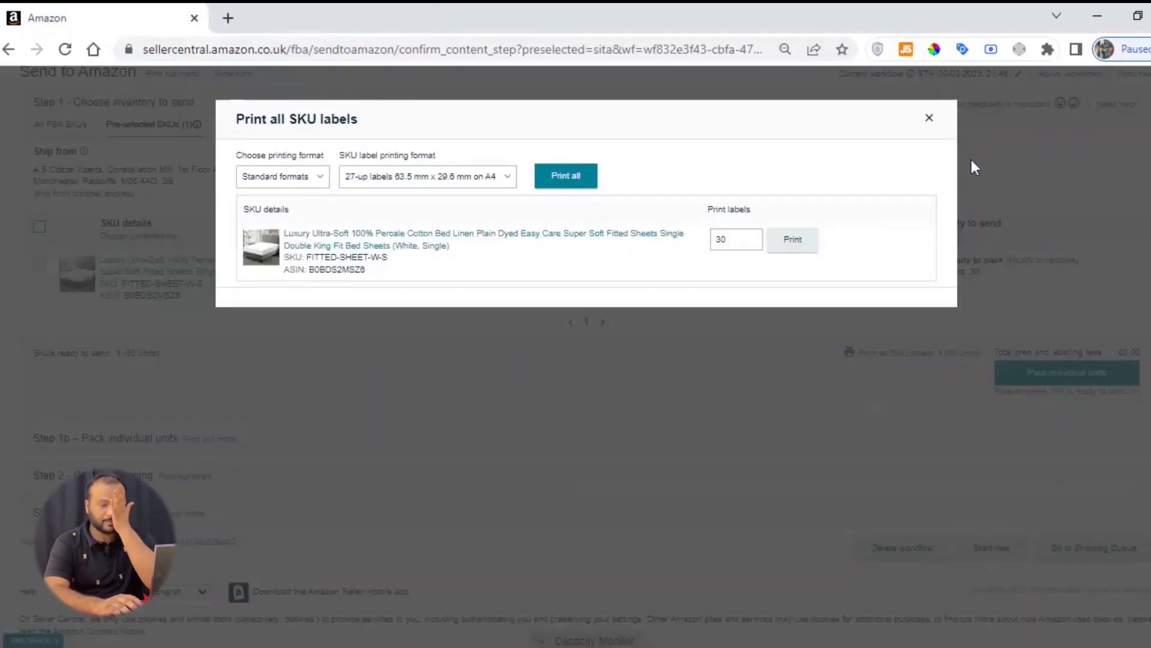
pyautogui.click(930, 120)
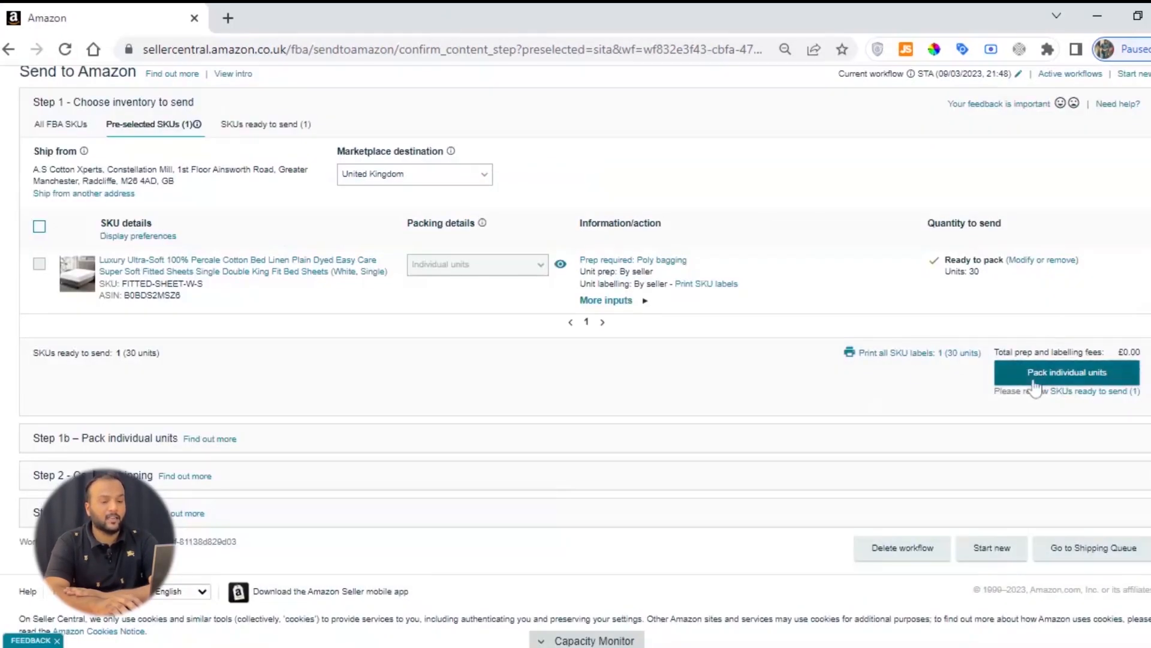
# Step: Proceed to packing individual units and confirm that multiple boxes are needed for pack group 1
pyautogui.click(1072, 378)
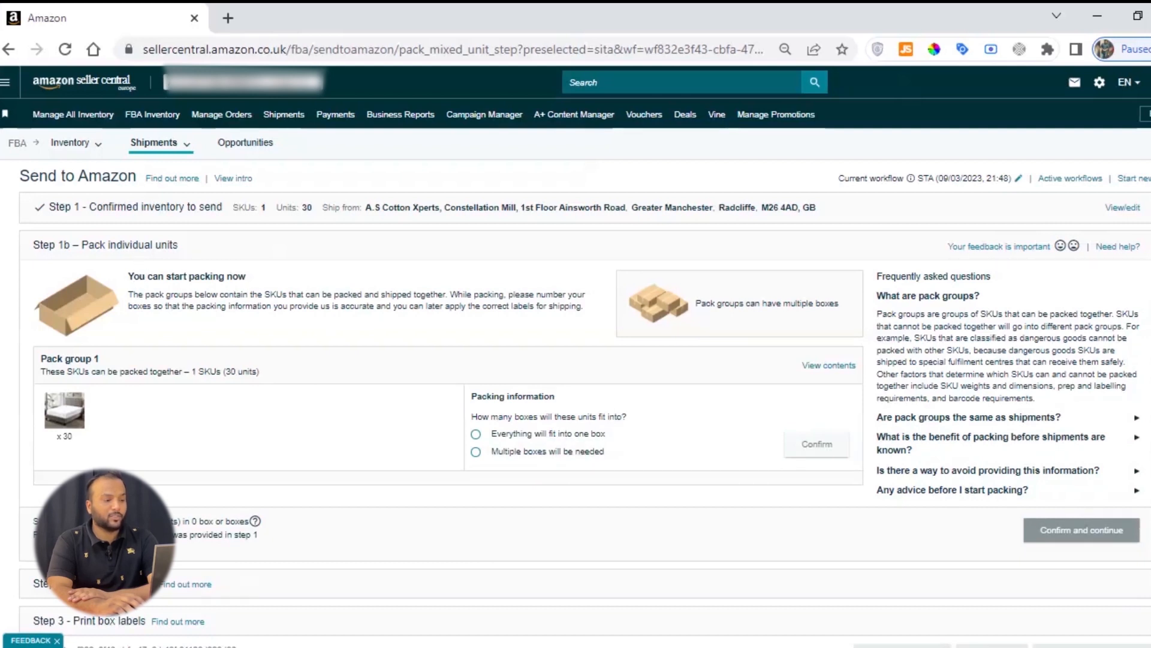
pyautogui.moveTo(80, 246); pyautogui.dragTo(186, 254)
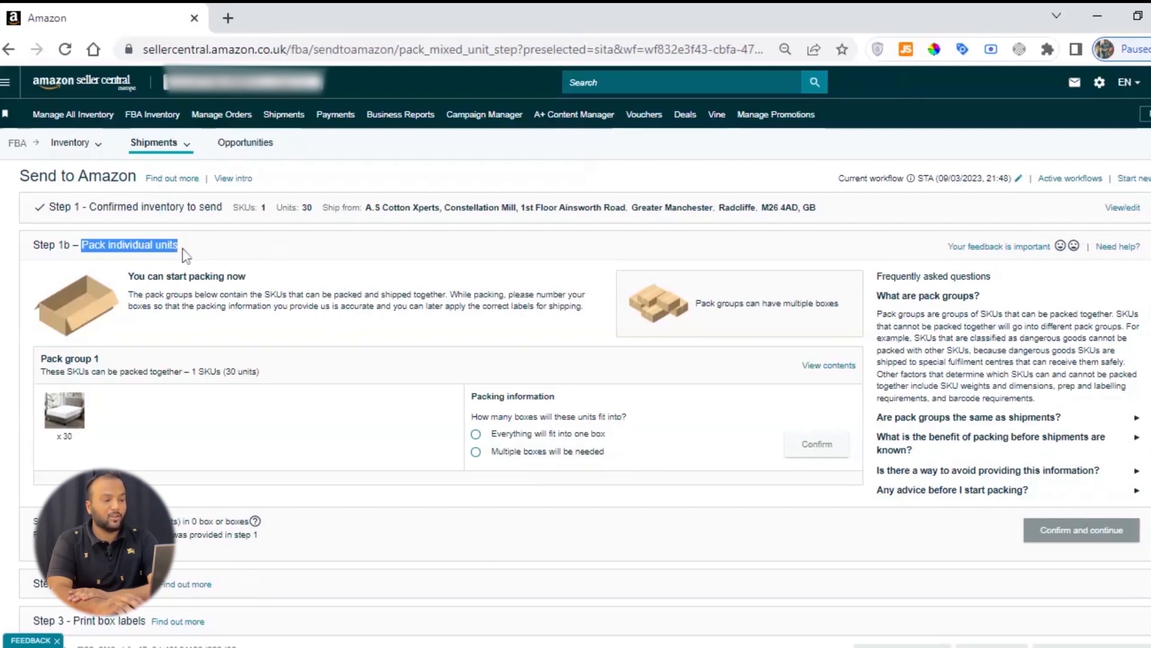
pyautogui.tripleClick(186, 255)
pyautogui.click(514, 395)
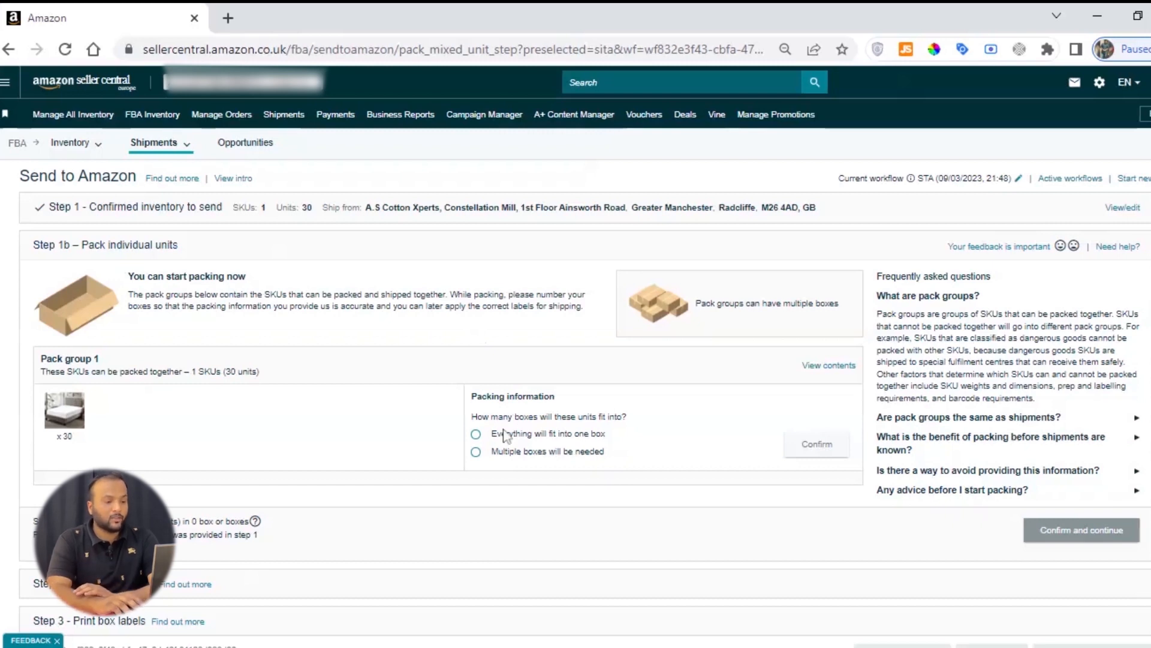
pyautogui.click(476, 451)
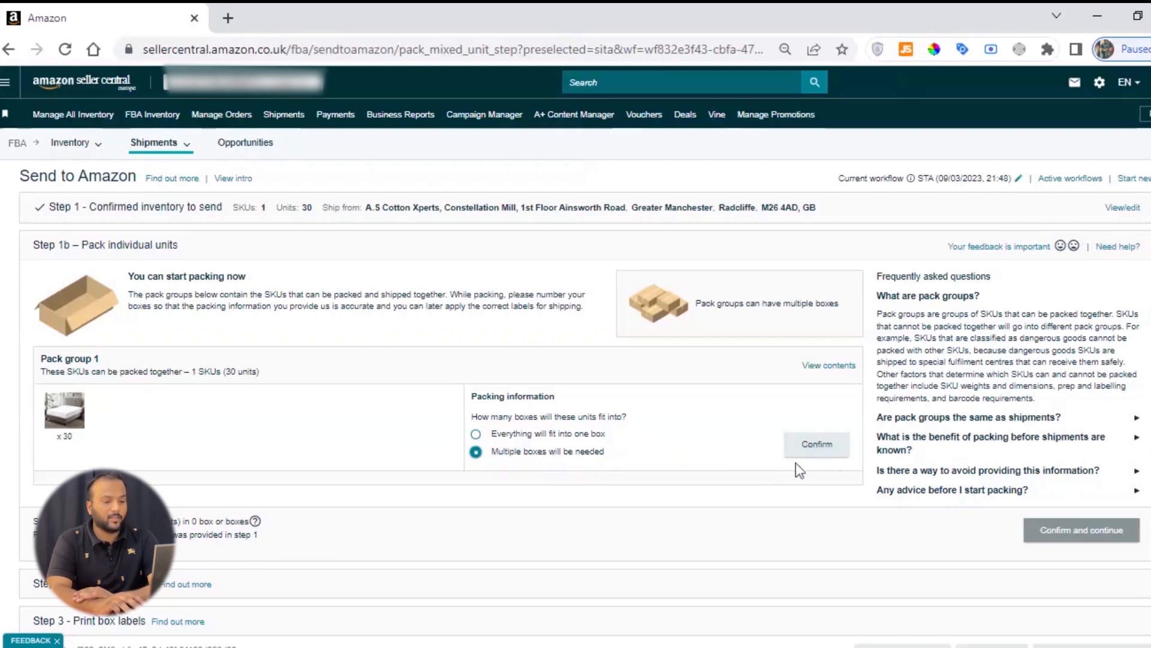
pyautogui.click(813, 447)
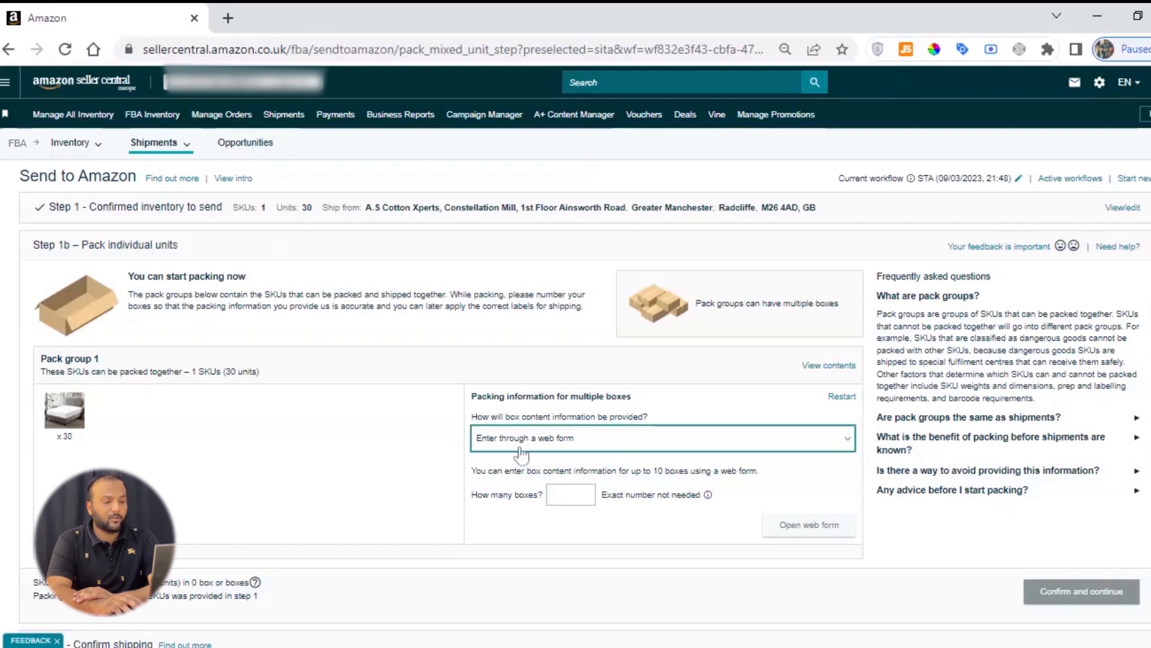
# Step: Set the number of boxes to 3 and open the box content web form
pyautogui.click(570, 494)
pyautogui.write('3')
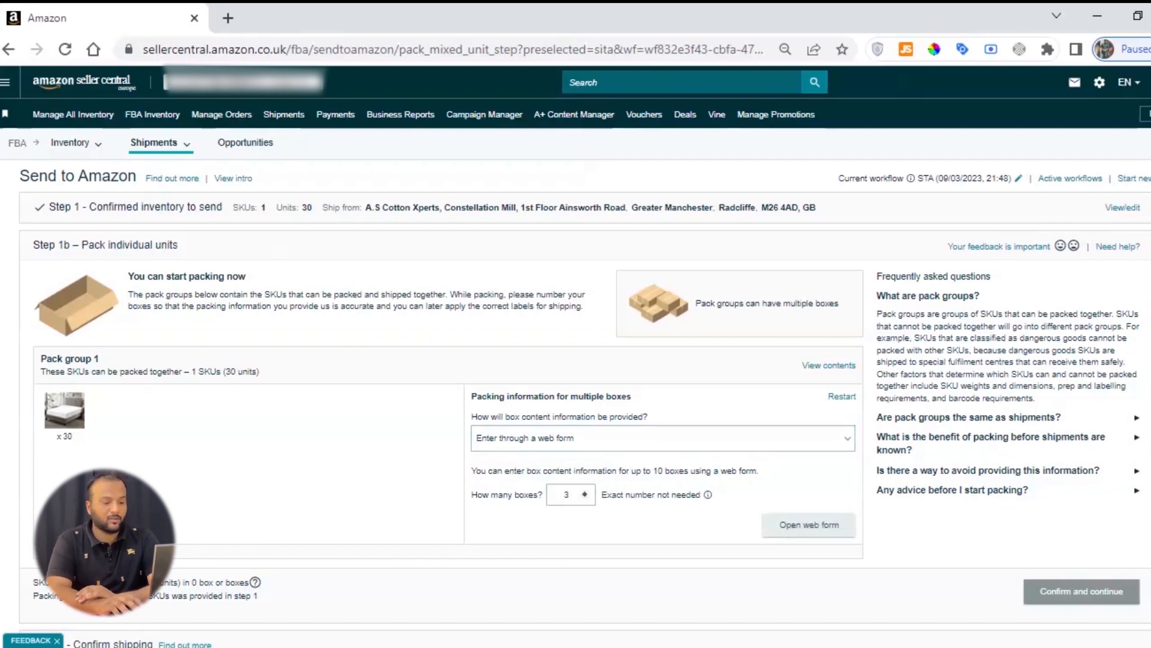
pyautogui.click(819, 528)
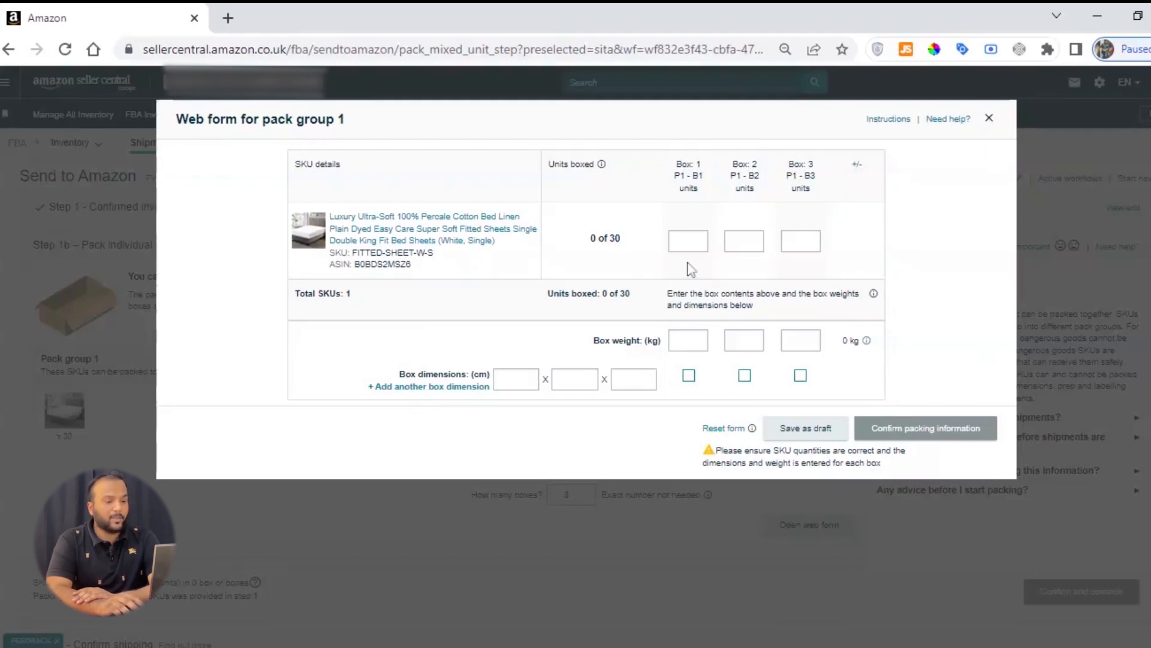
# Step: Allocate 10 fitted sheet units to each of the three boxes in pack group 1
pyautogui.click(685, 241)
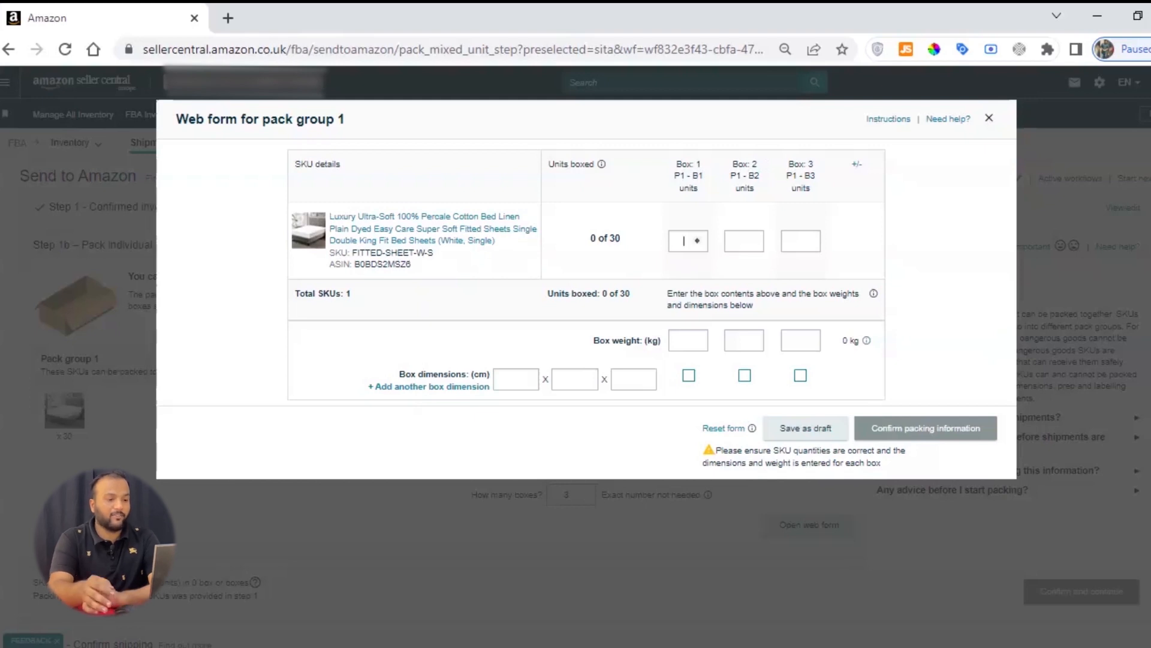
pyautogui.write('10')
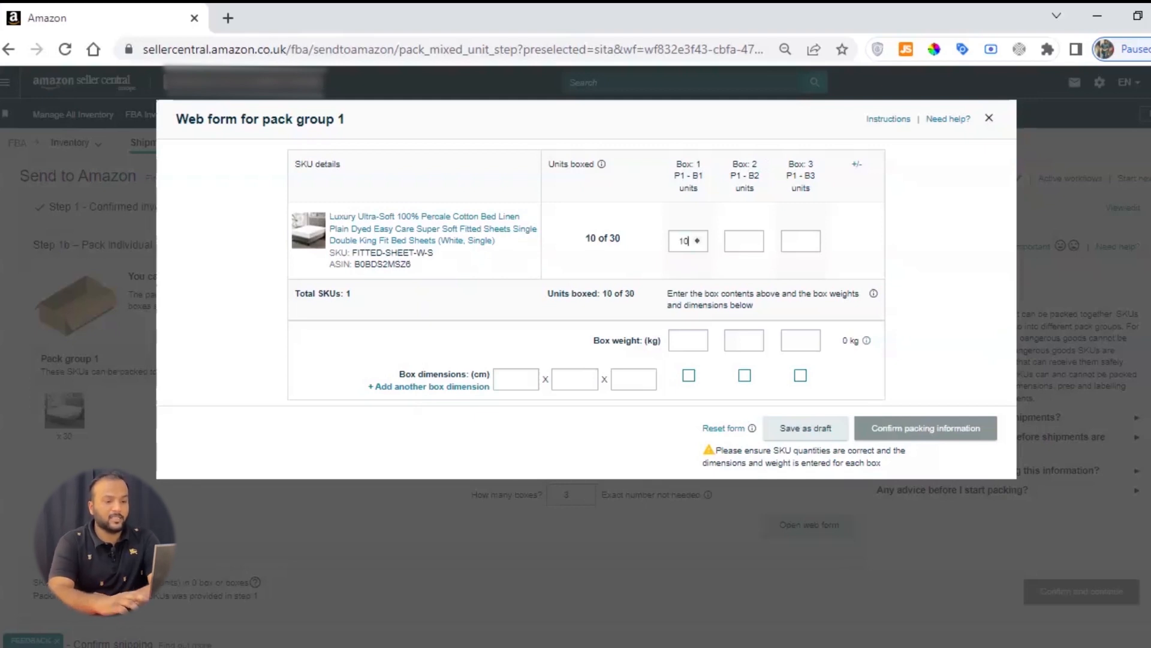
pyautogui.click(740, 240)
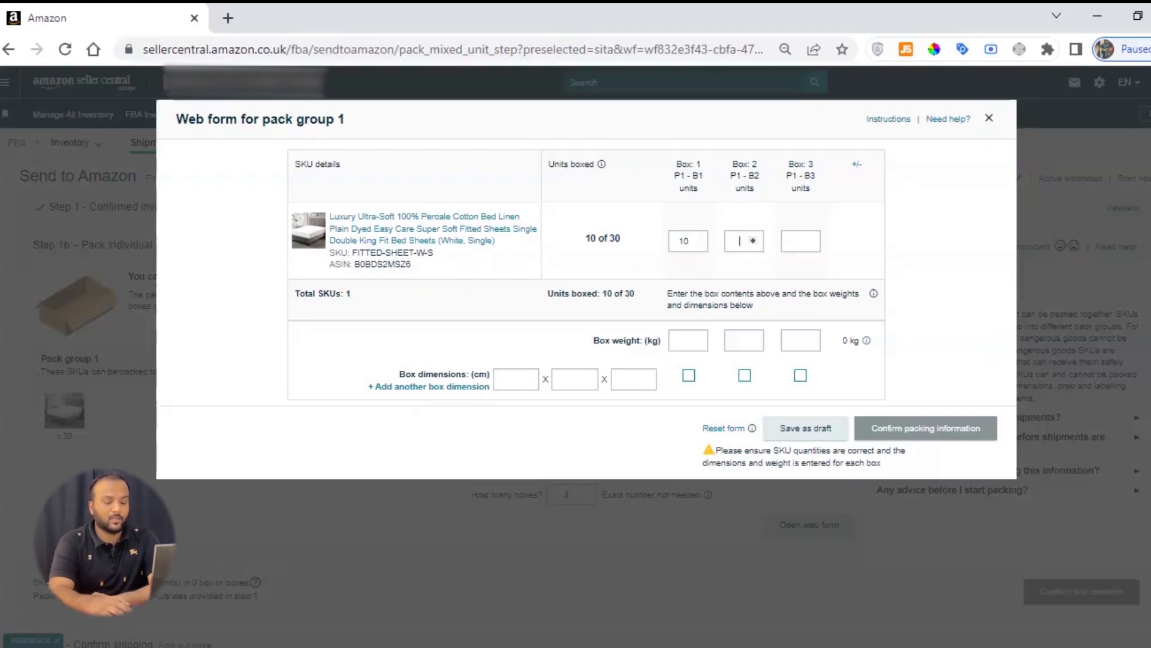
pyautogui.write('10')
pyautogui.click(796, 240)
pyautogui.write('10')
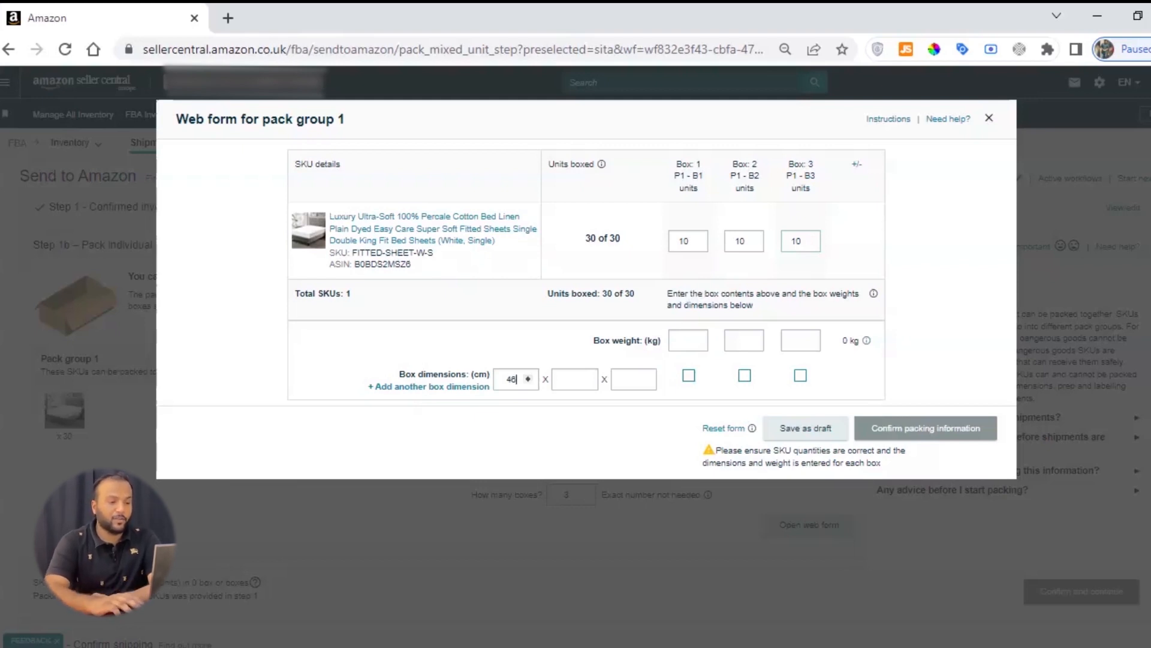
# Step: Set the box dimensions to 46 x 38 x 42 cm and apply them to all three boxes
pyautogui.press('Tab')
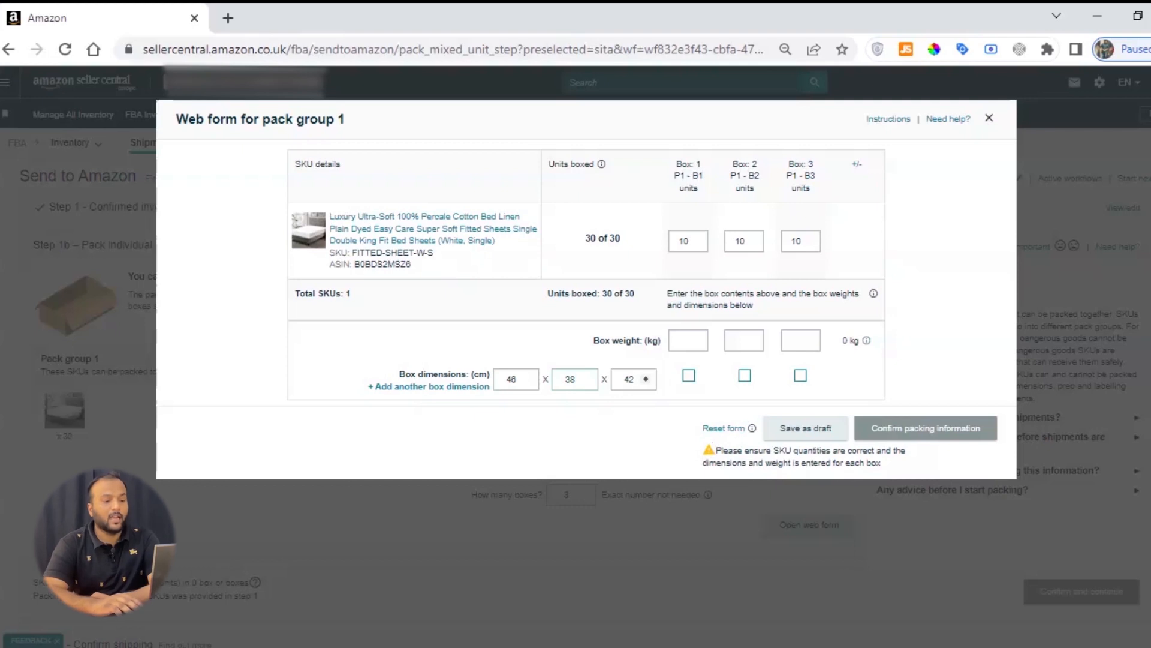
pyautogui.click(689, 375)
pyautogui.click(744, 375)
pyautogui.click(800, 375)
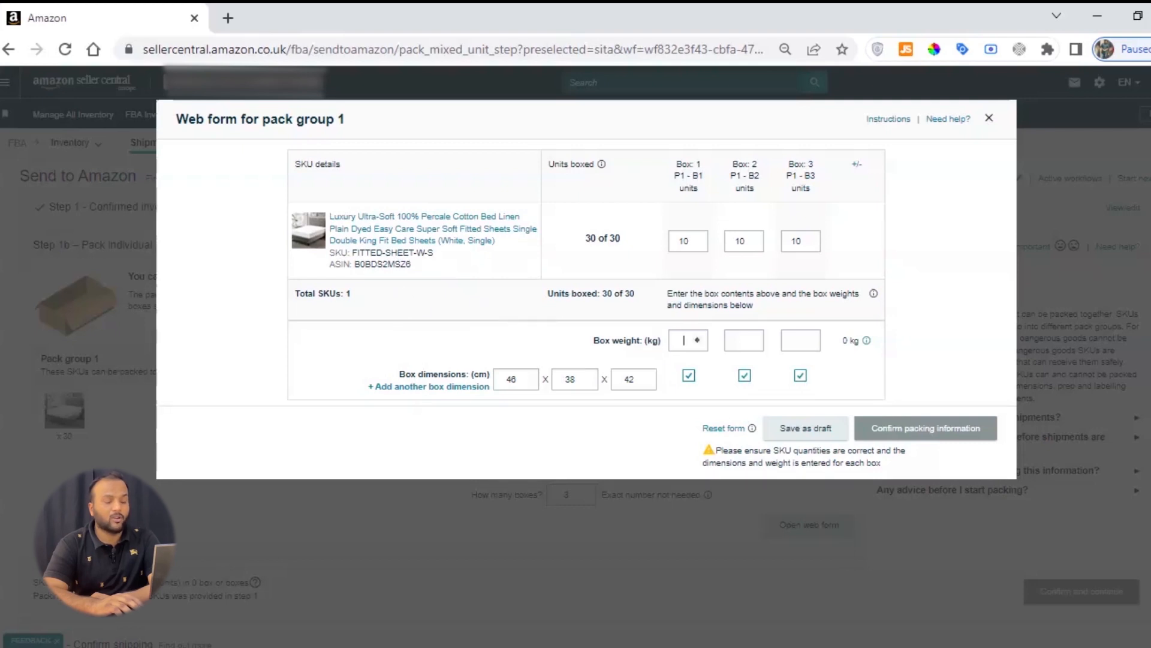
# Step: Set the box weight to 9.99 kg for each of the three boxes
pyautogui.moveTo(585, 344); pyautogui.dragTo(648, 342)
pyautogui.click(648, 342)
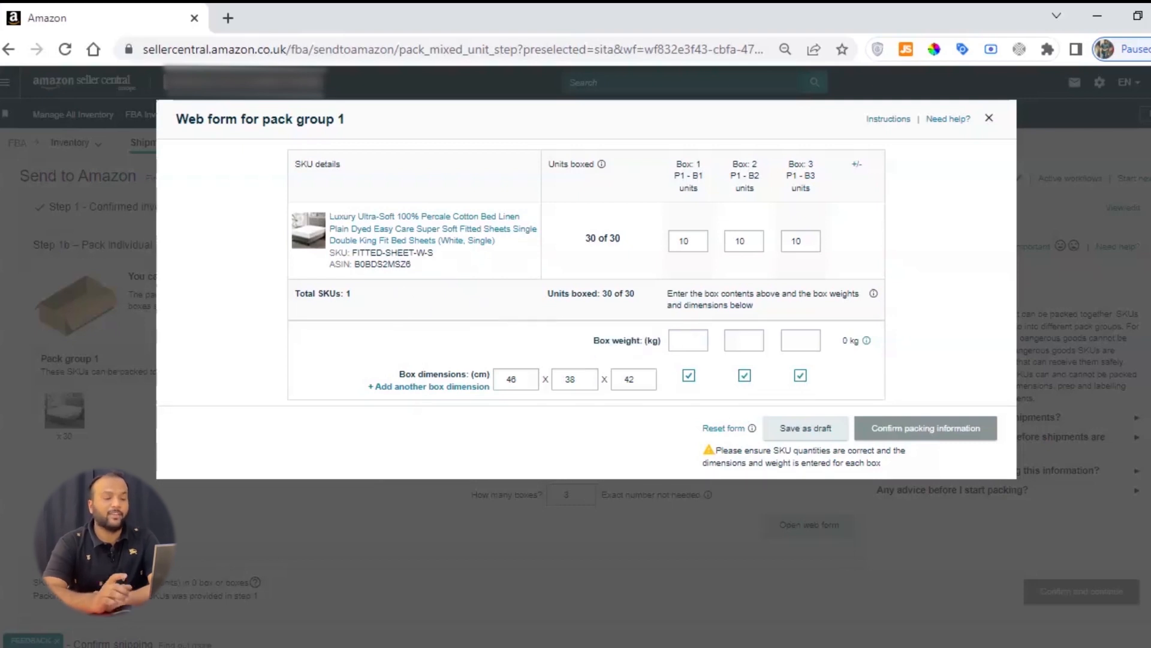
pyautogui.click(684, 340)
pyautogui.write('9.99')
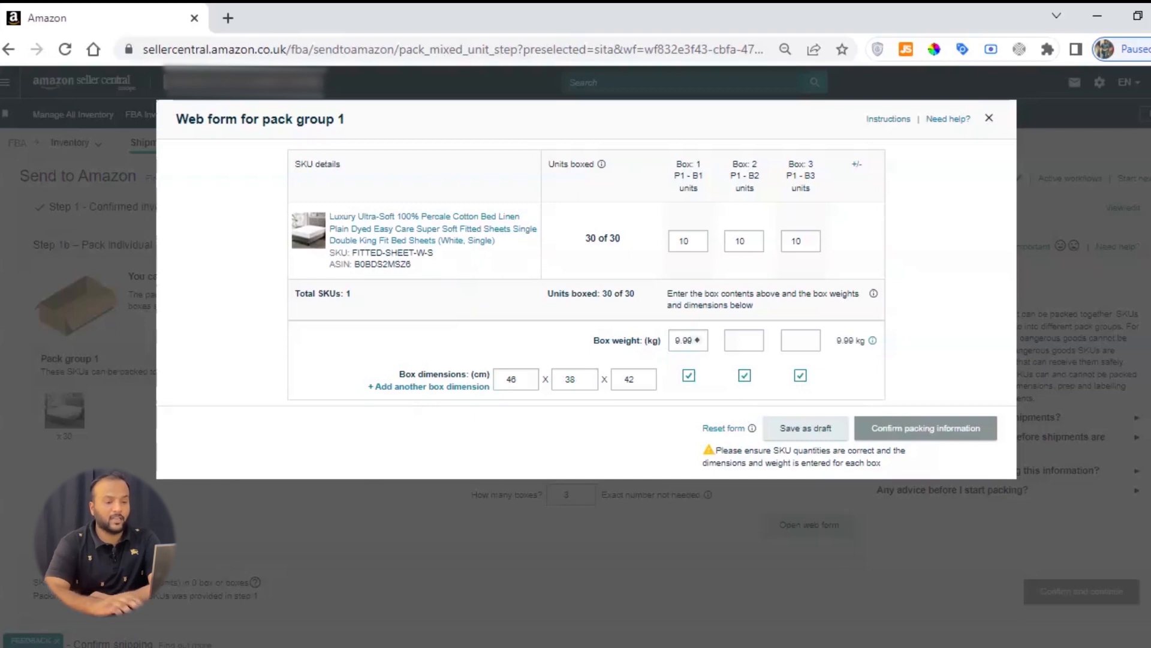
pyautogui.click(744, 340)
pyautogui.write('9.99')
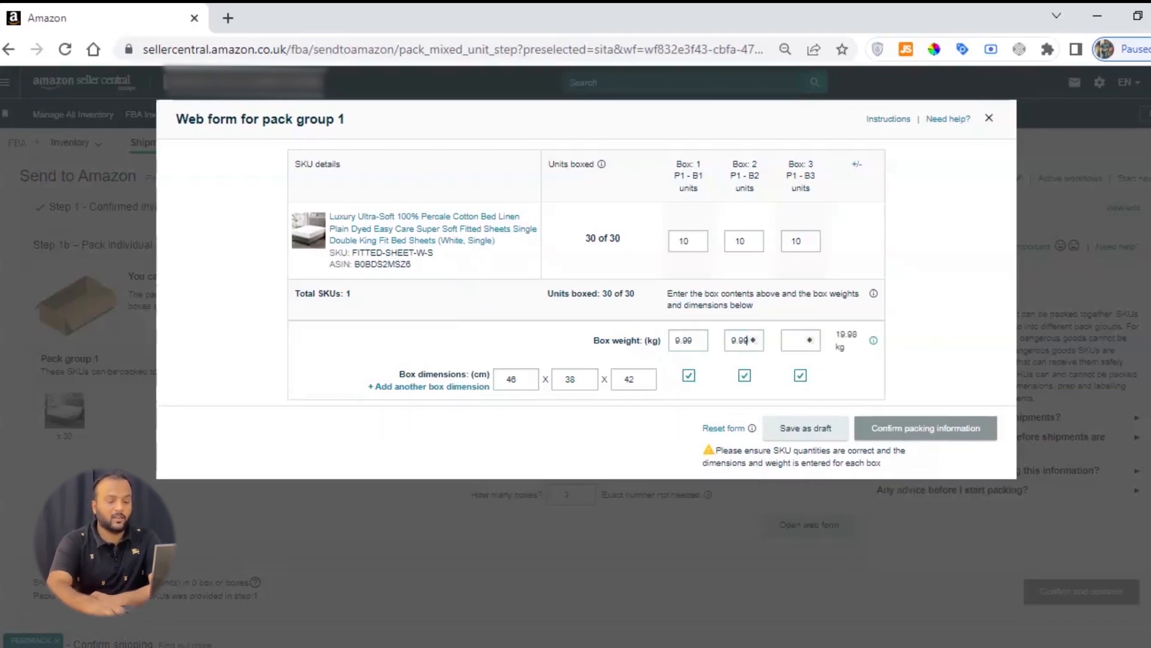
pyautogui.click(801, 340)
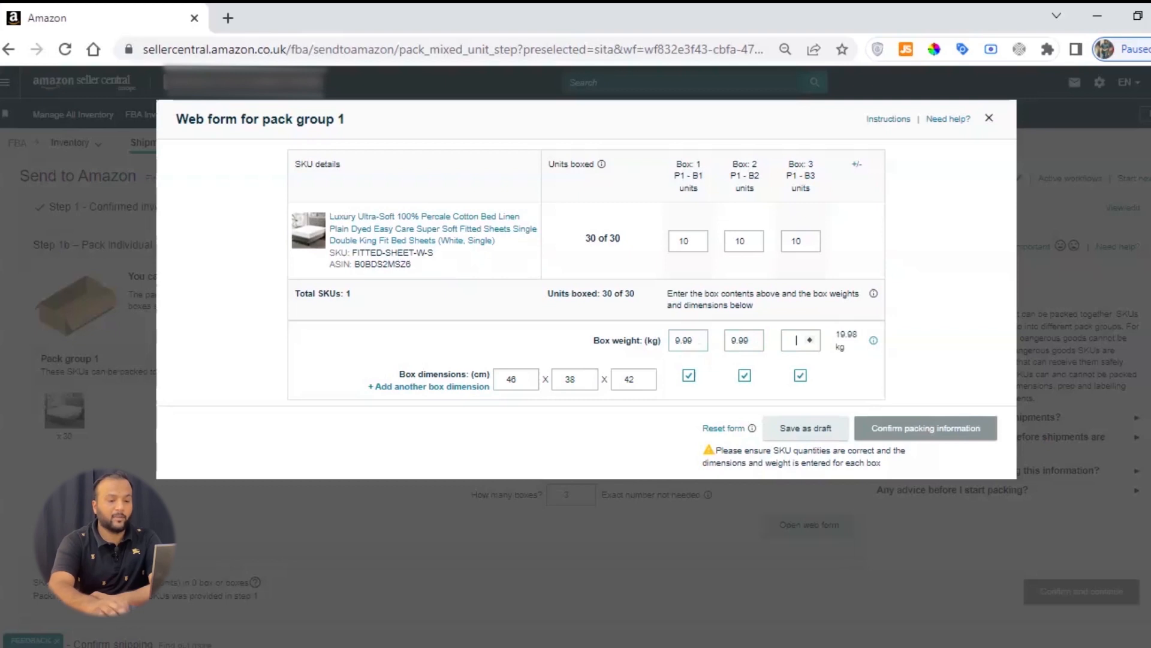
pyautogui.write('9.99')
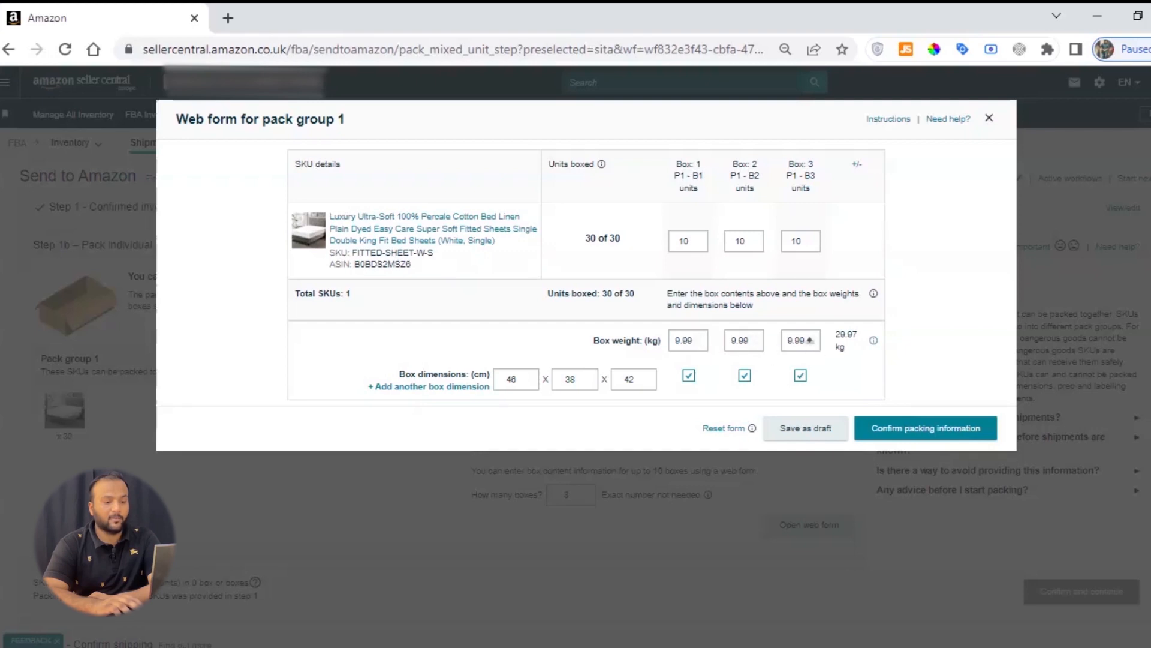
# Step: Confirm the packing information for pack group 1 and continue to the Confirm shipping step
pyautogui.moveTo(835, 331)
pyautogui.mouseDown()
pyautogui.moveTo(852, 336)
pyautogui.moveTo(849, 348)
pyautogui.mouseUp()
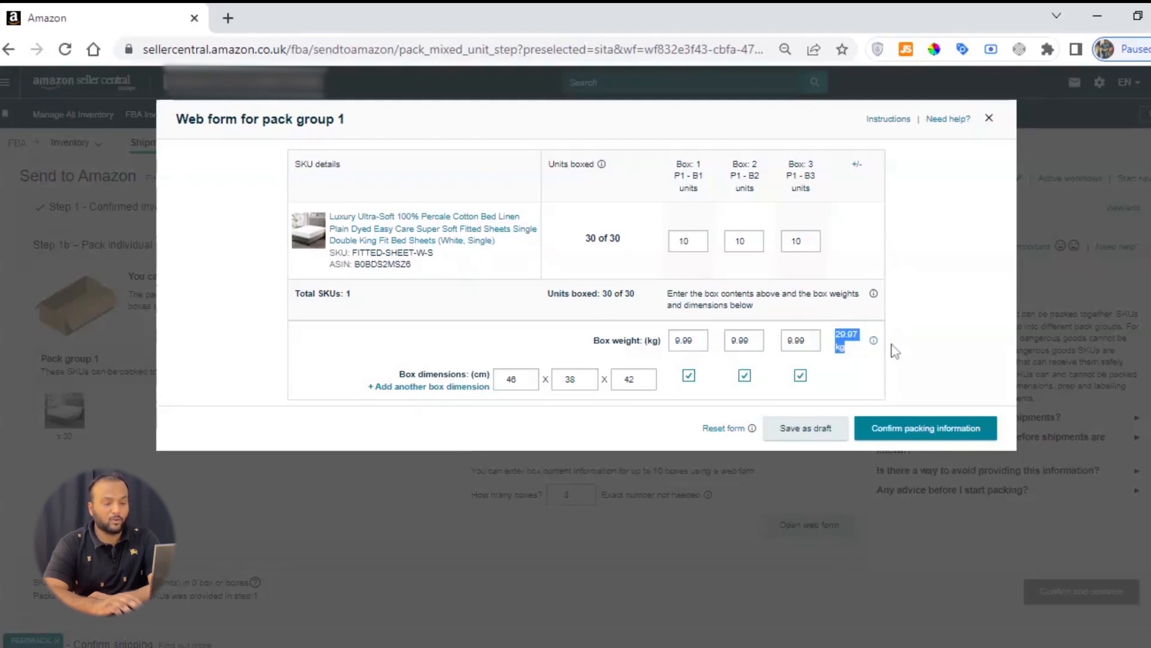
pyautogui.click(886, 428)
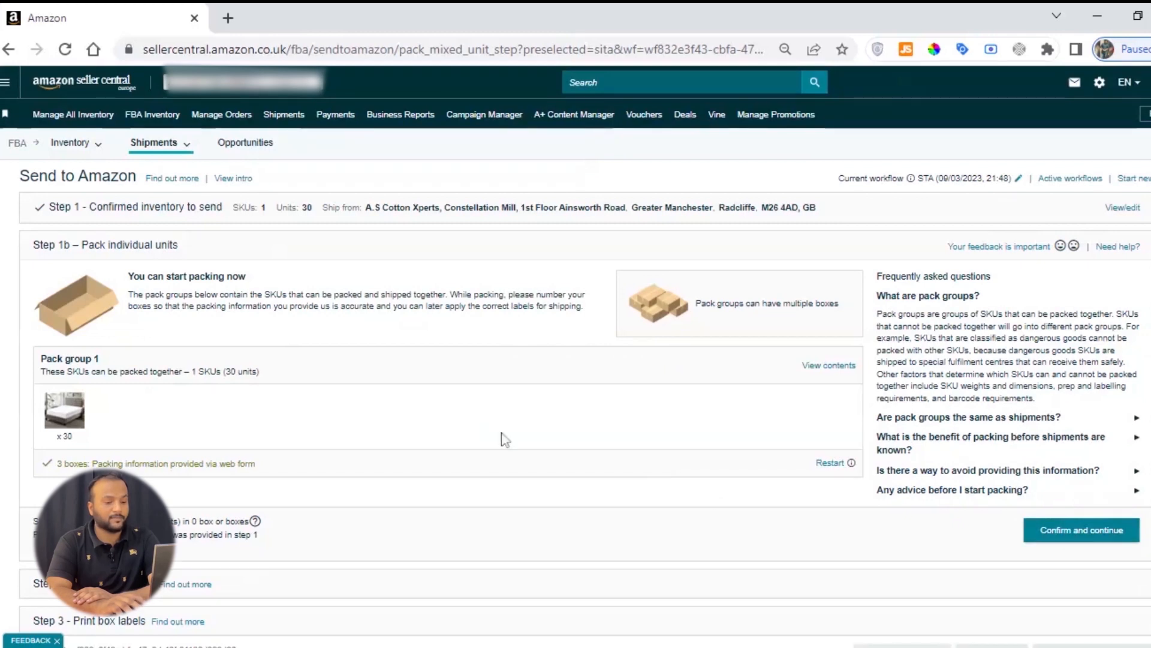
pyautogui.click(1058, 527)
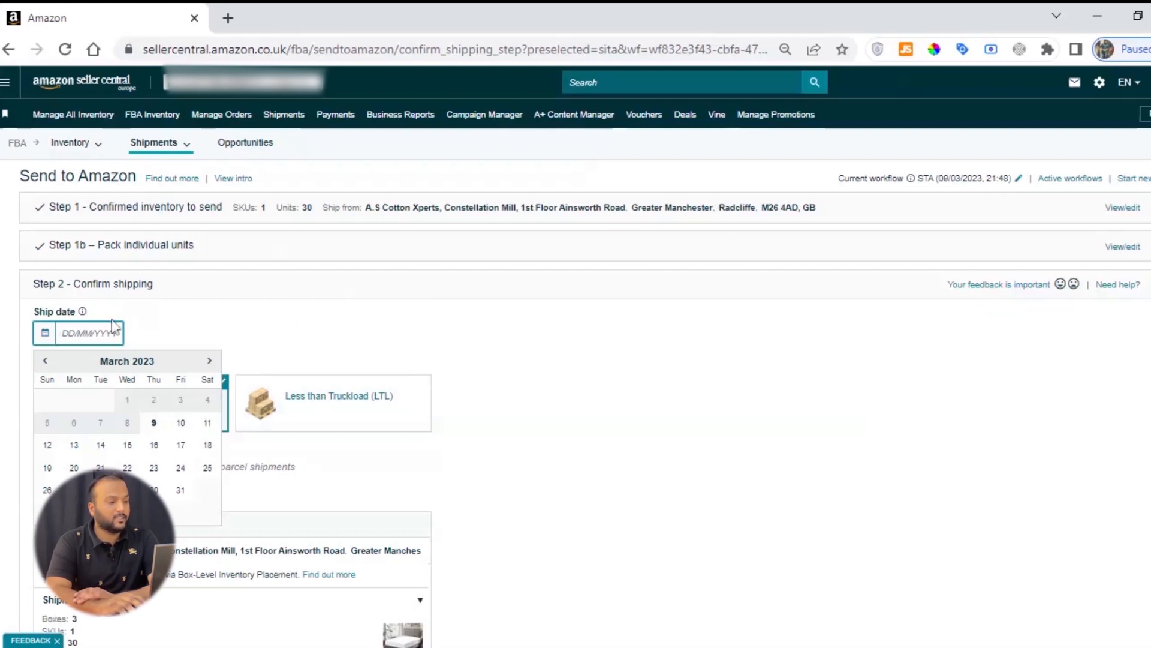
# Step: Set the shipment's ship date to 13/03/2023
pyautogui.scroll(-2, 99, 318)
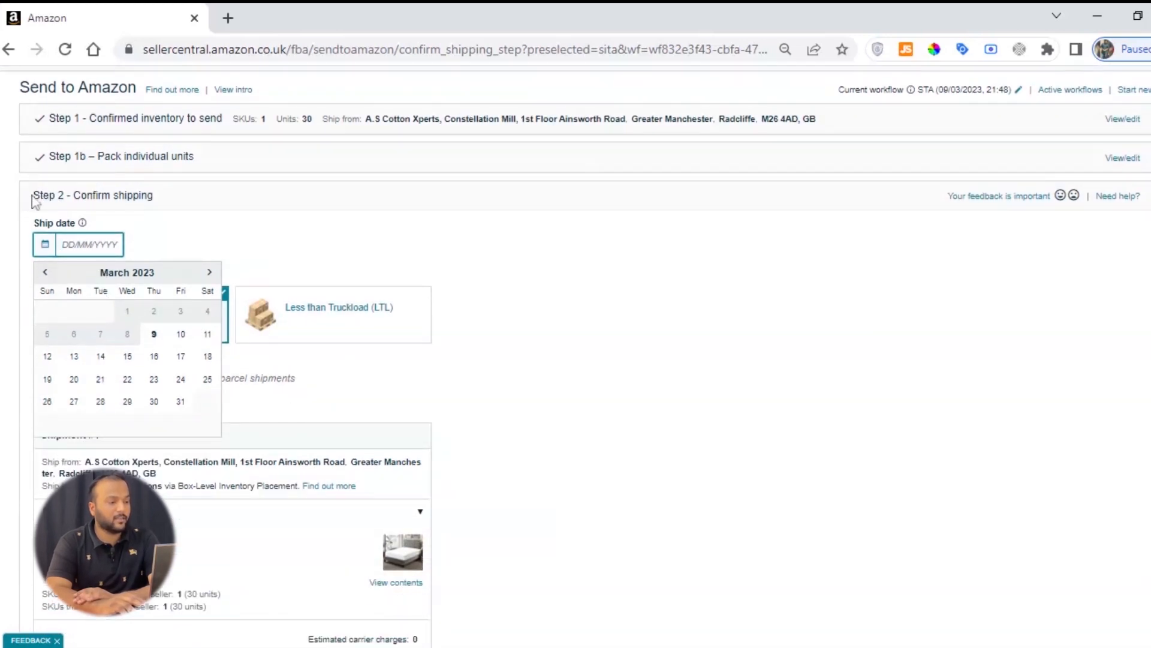
pyautogui.click(179, 200)
pyautogui.moveTo(32, 203); pyautogui.dragTo(182, 203)
pyautogui.click(185, 203)
pyautogui.tripleClick(155, 202)
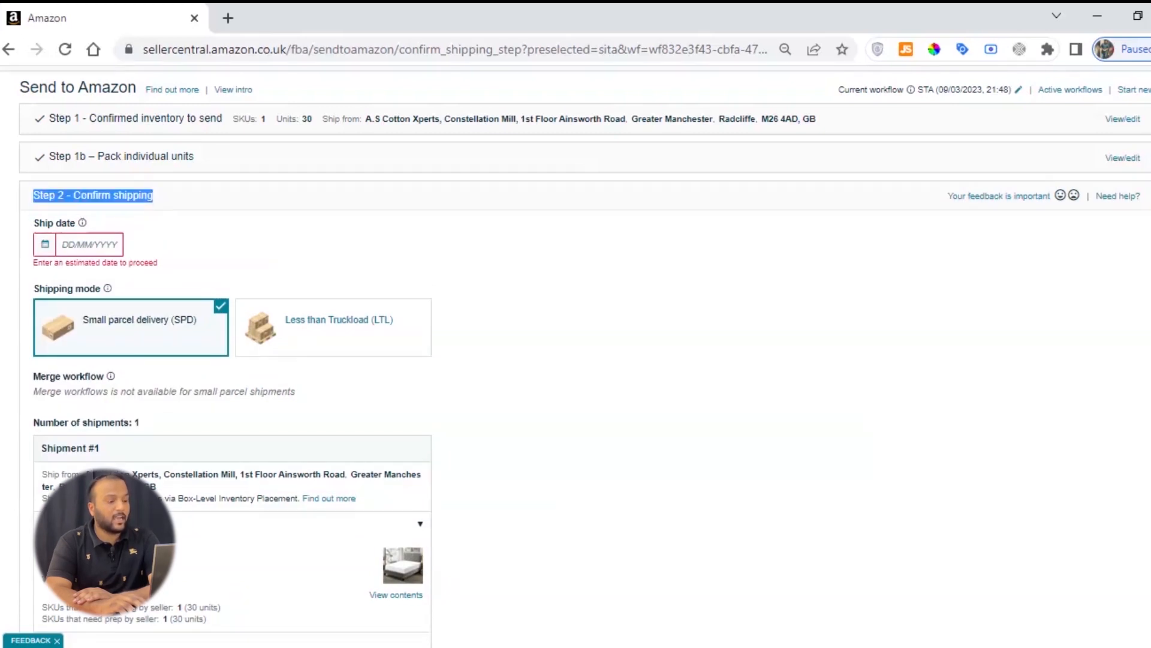
pyautogui.click(99, 241)
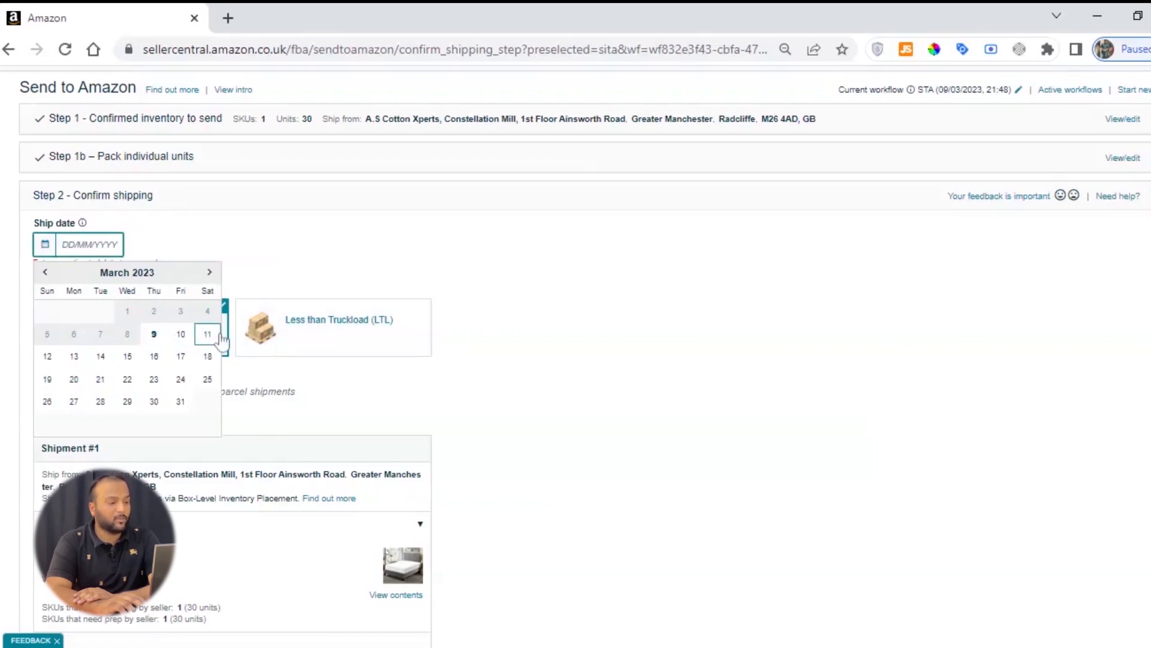
pyautogui.click(73, 356)
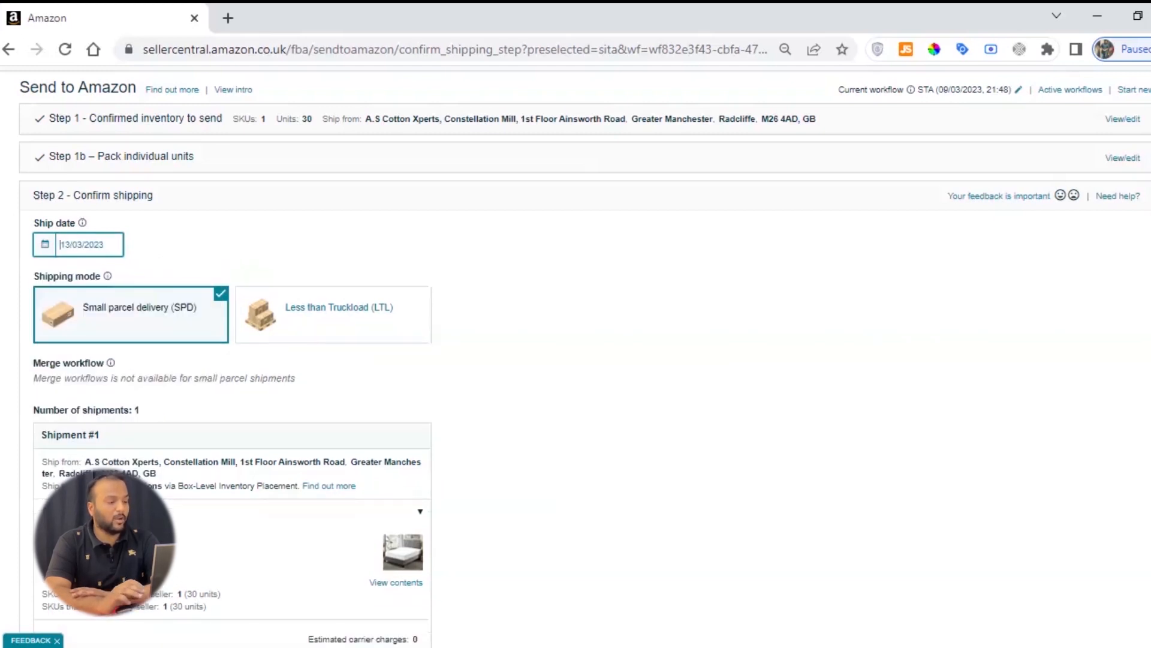
# Step: Review the shipping mode options and choose Small parcel delivery (SPD)
pyautogui.scroll(-2, 108, 240)
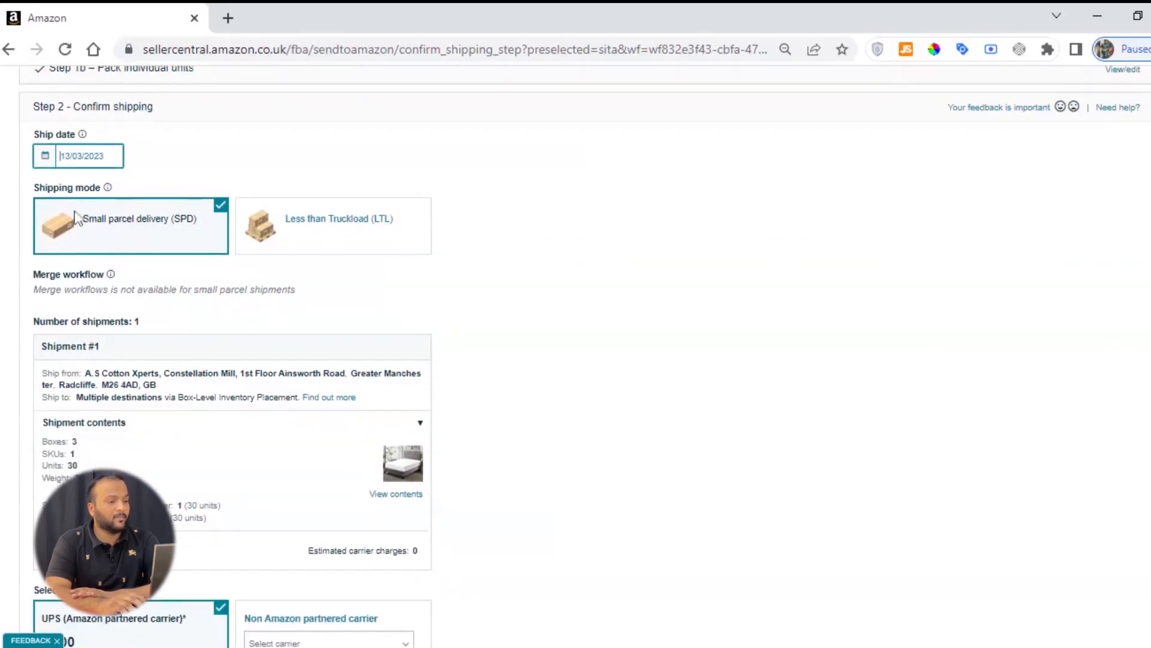
pyautogui.moveTo(36, 190); pyautogui.dragTo(100, 188)
pyautogui.click(100, 188)
pyautogui.tripleClick(71, 190)
pyautogui.tripleClick(54, 190)
pyautogui.tripleClick(73, 190)
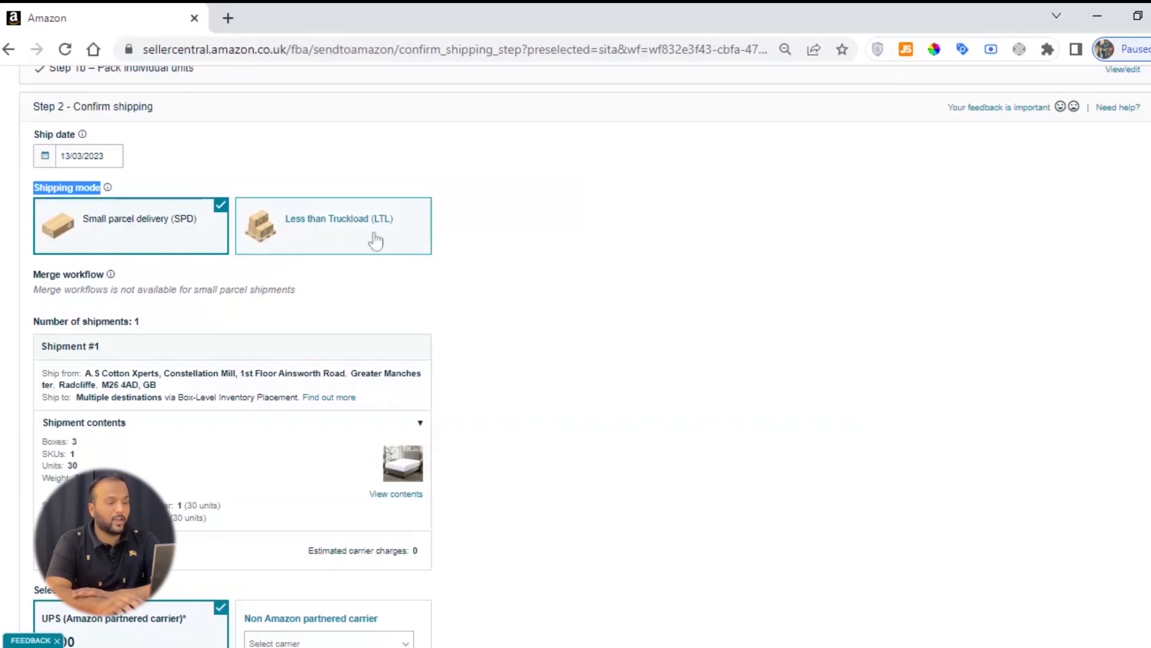
pyautogui.click(107, 236)
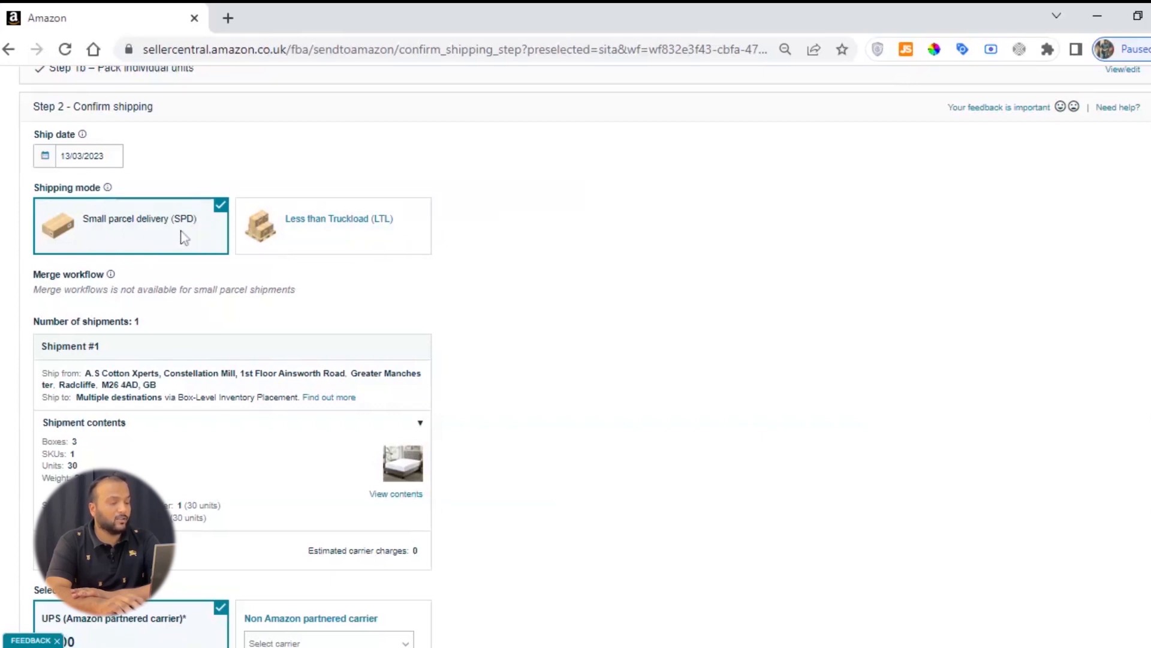
# Step: Examine Shipment #1's ship-from address, contents, and ship-to destinations under Box-Level Inventory Placement
pyautogui.scroll(-3, 198, 237)
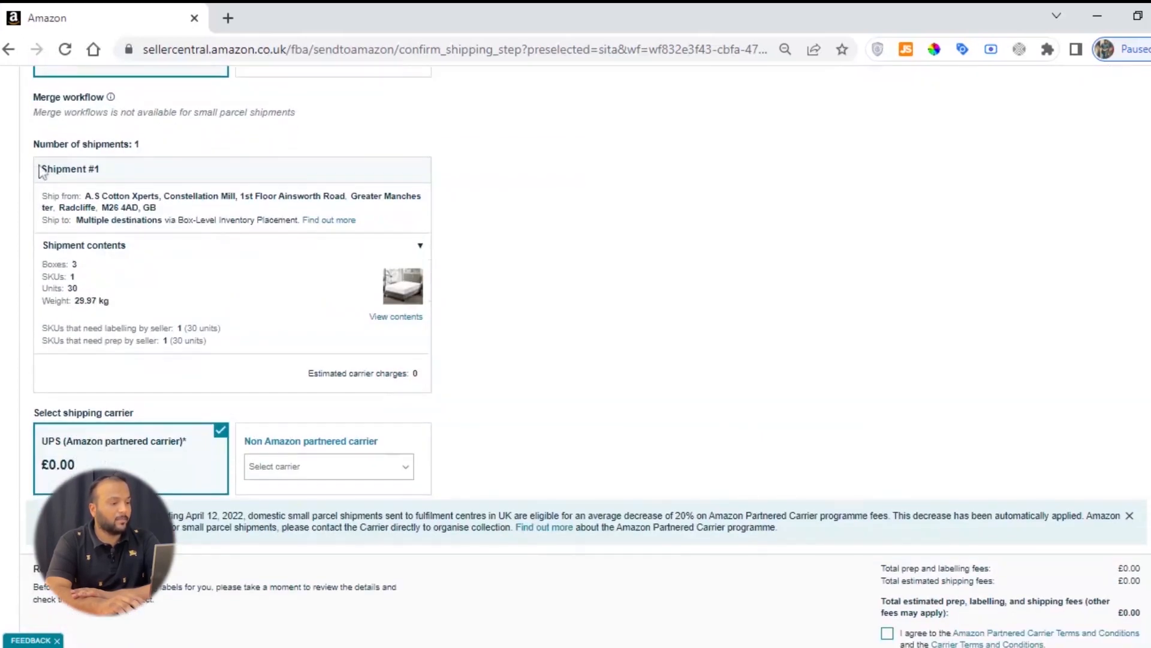
pyautogui.moveTo(33, 144); pyautogui.dragTo(140, 144)
pyautogui.click(118, 177)
pyautogui.moveTo(41, 196); pyautogui.dragTo(134, 294)
pyautogui.click(291, 300)
pyautogui.click(26, 206)
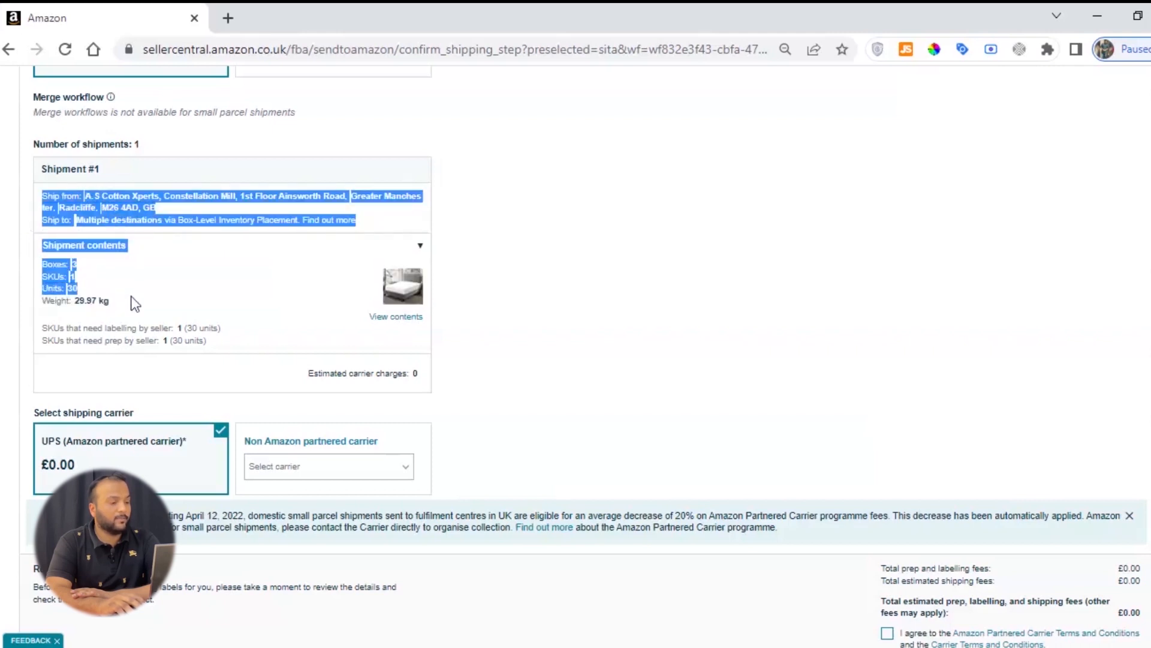
pyautogui.click(134, 304)
pyautogui.moveTo(40, 203); pyautogui.dragTo(117, 303)
pyautogui.click(117, 303)
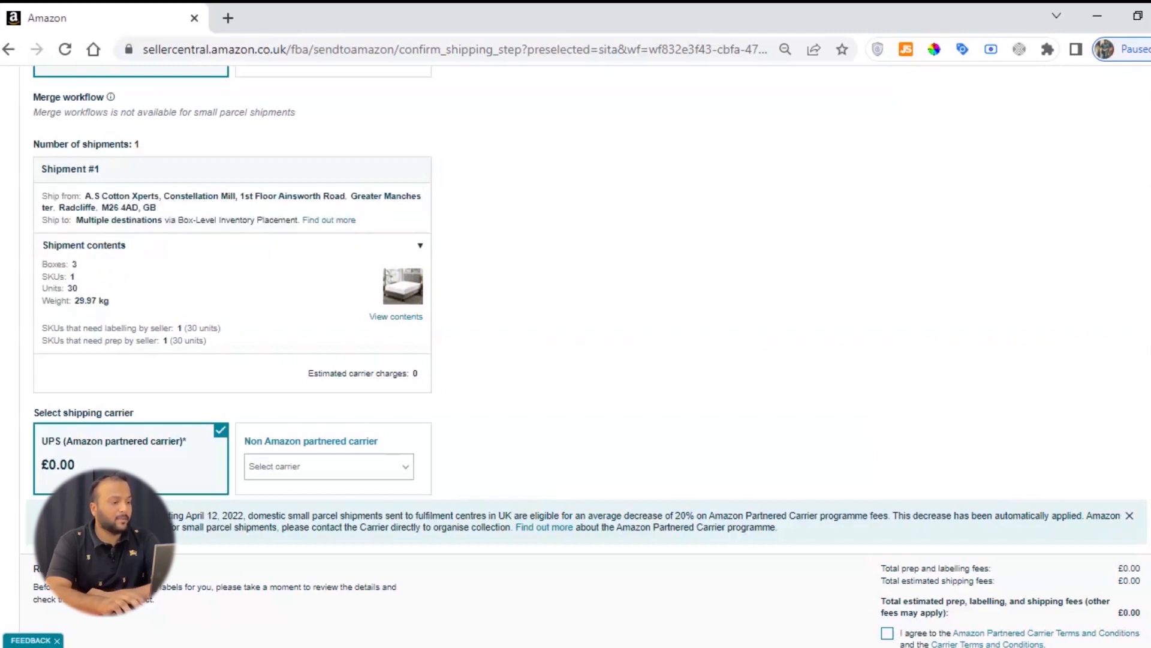
pyautogui.moveTo(42, 196); pyautogui.dragTo(240, 213)
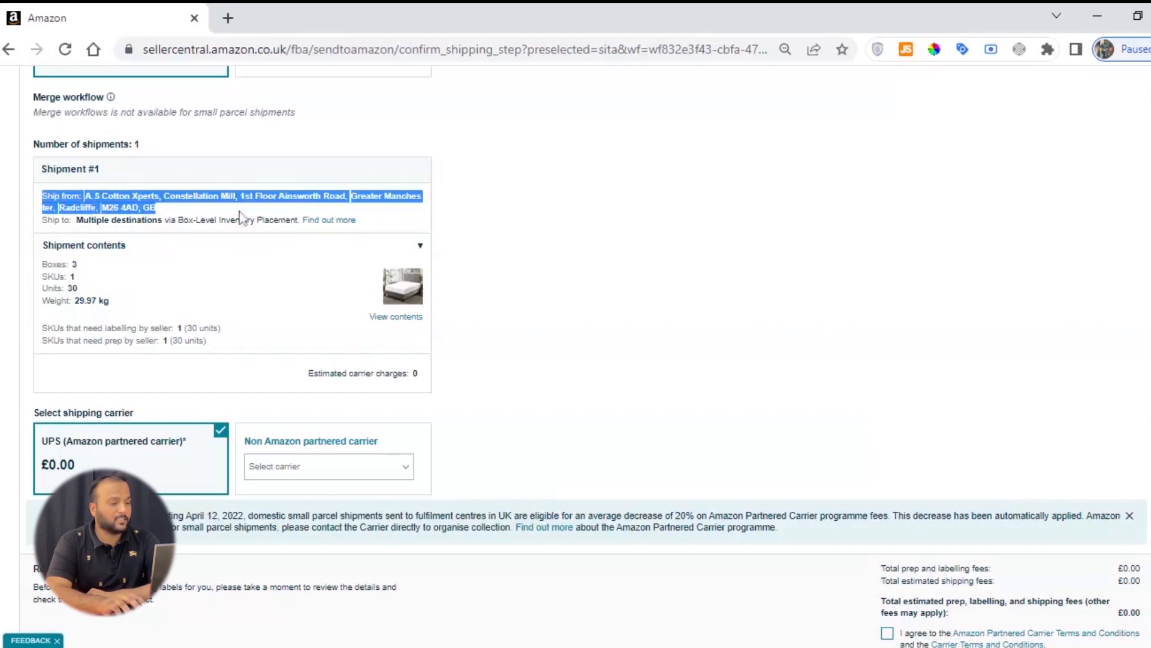
pyautogui.click(239, 214)
pyautogui.scroll(-2, 168, 239)
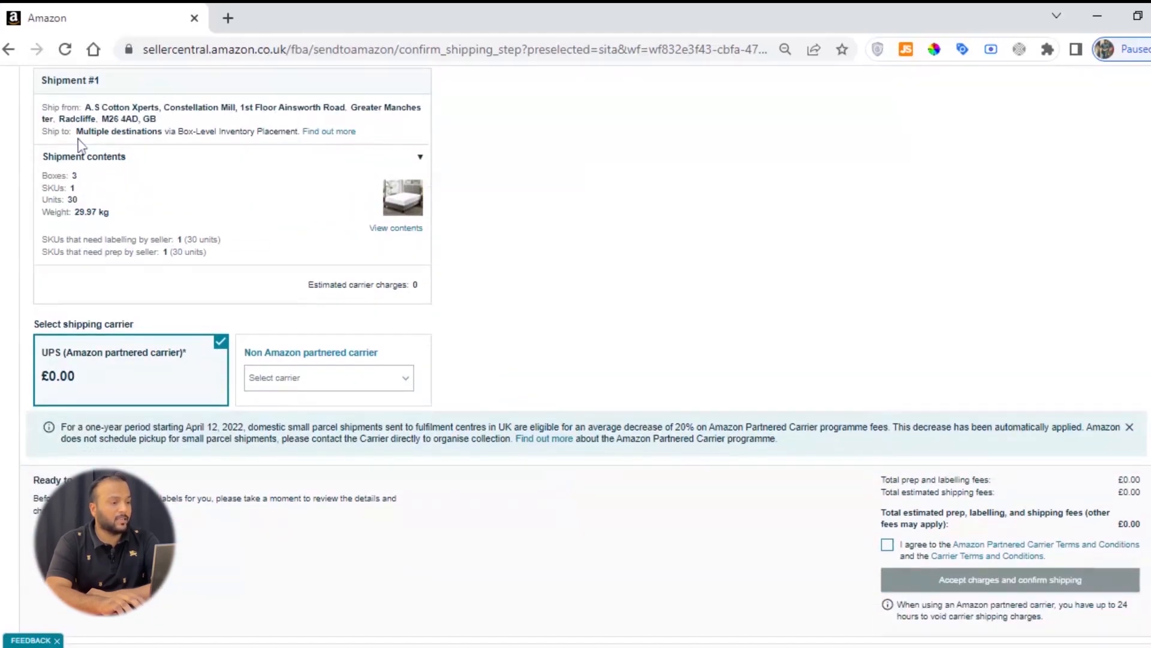
pyautogui.moveTo(47, 131); pyautogui.dragTo(296, 140)
pyautogui.click(25, 138)
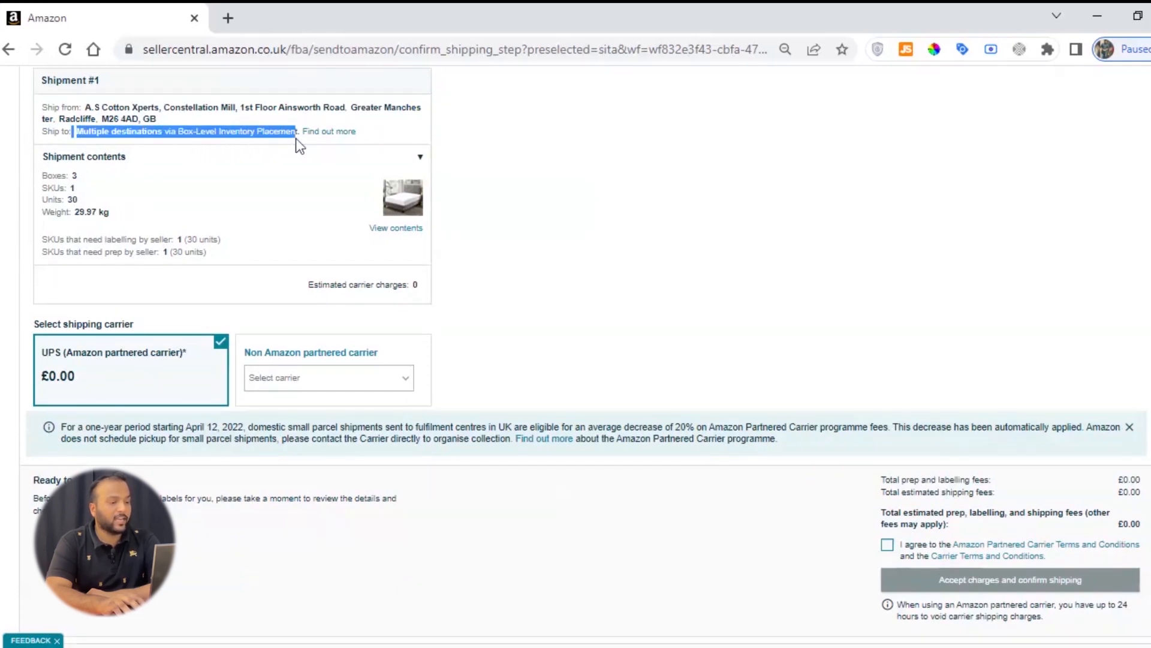
pyautogui.click(300, 146)
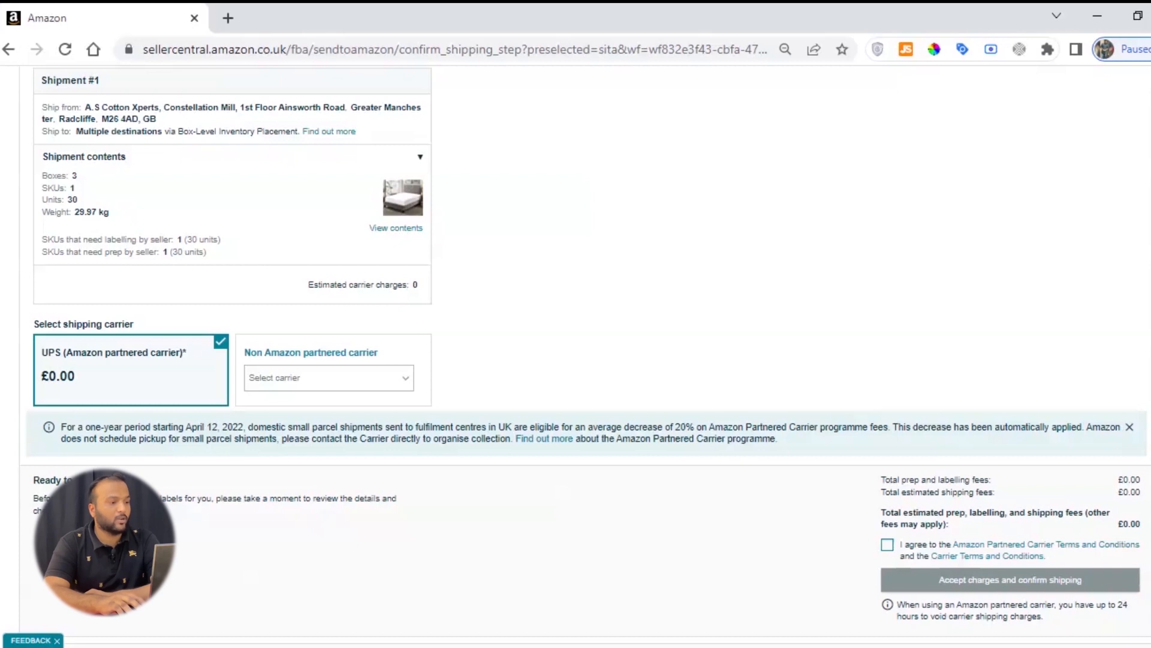
# Step: Examine Shipment #1's destination line and its contents: boxes, SKUs, units, and total weight
pyautogui.moveTo(39, 132); pyautogui.dragTo(380, 141)
pyautogui.click(372, 150)
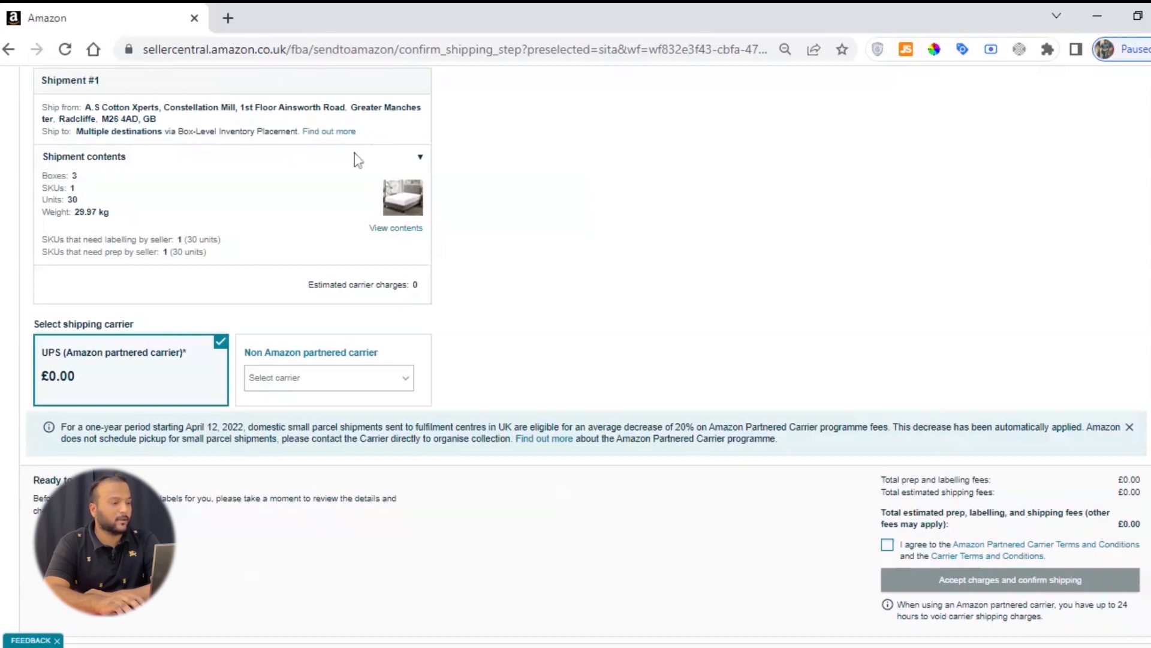
pyautogui.moveTo(41, 176); pyautogui.dragTo(121, 179)
pyautogui.click(122, 179)
pyautogui.moveTo(41, 188); pyautogui.dragTo(110, 212)
pyautogui.click(77, 193)
pyautogui.click(77, 191)
pyautogui.click(81, 202)
pyautogui.click(51, 217)
pyautogui.click(63, 218)
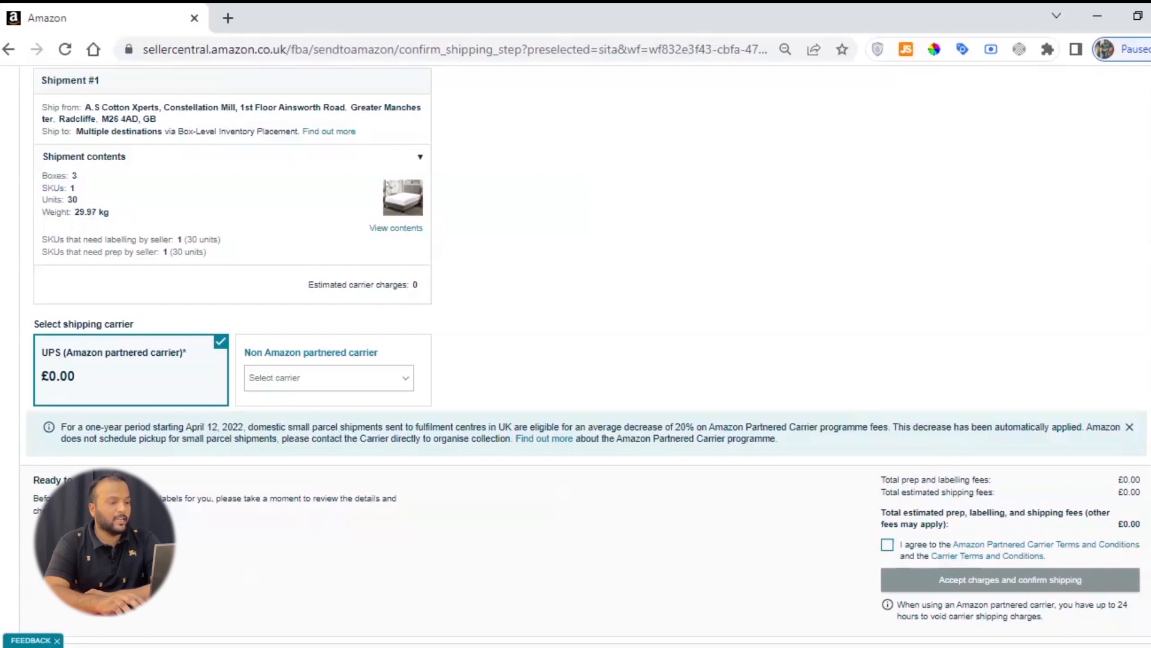
pyautogui.moveTo(109, 213); pyautogui.dragTo(27, 216)
pyautogui.click(27, 216)
# Step: Choose DPD as the non-Amazon partnered carrier for Shipment #1
pyautogui.scroll(-2, 284, 342)
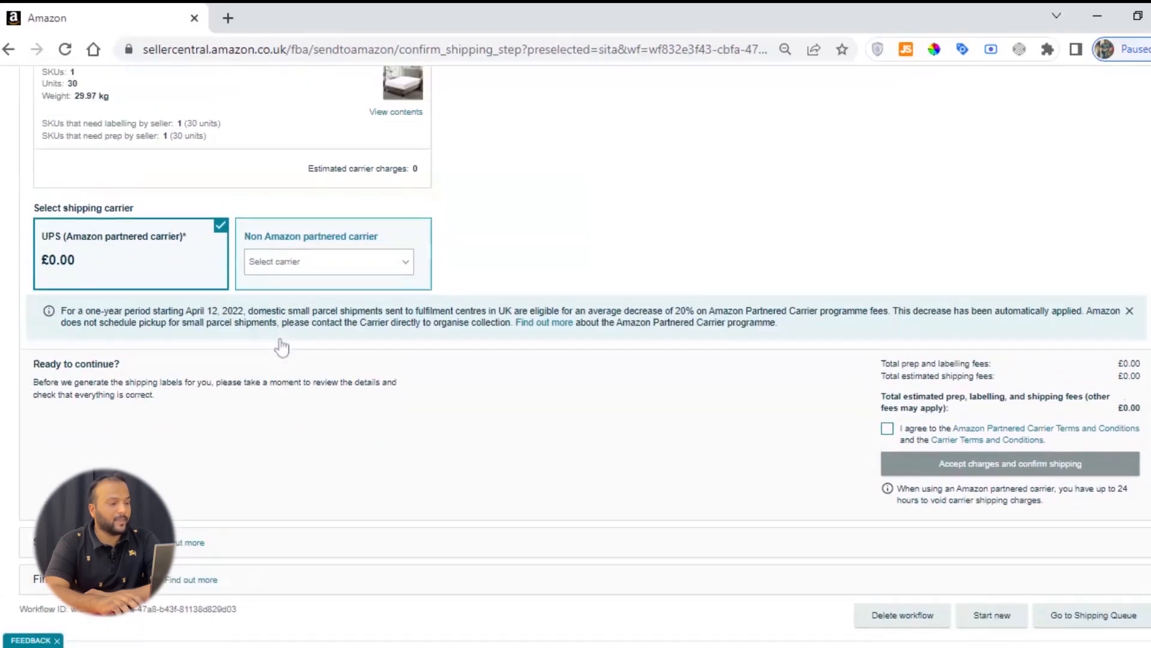
pyautogui.scroll(2, 282, 346)
pyautogui.scroll(-2, 17, 294)
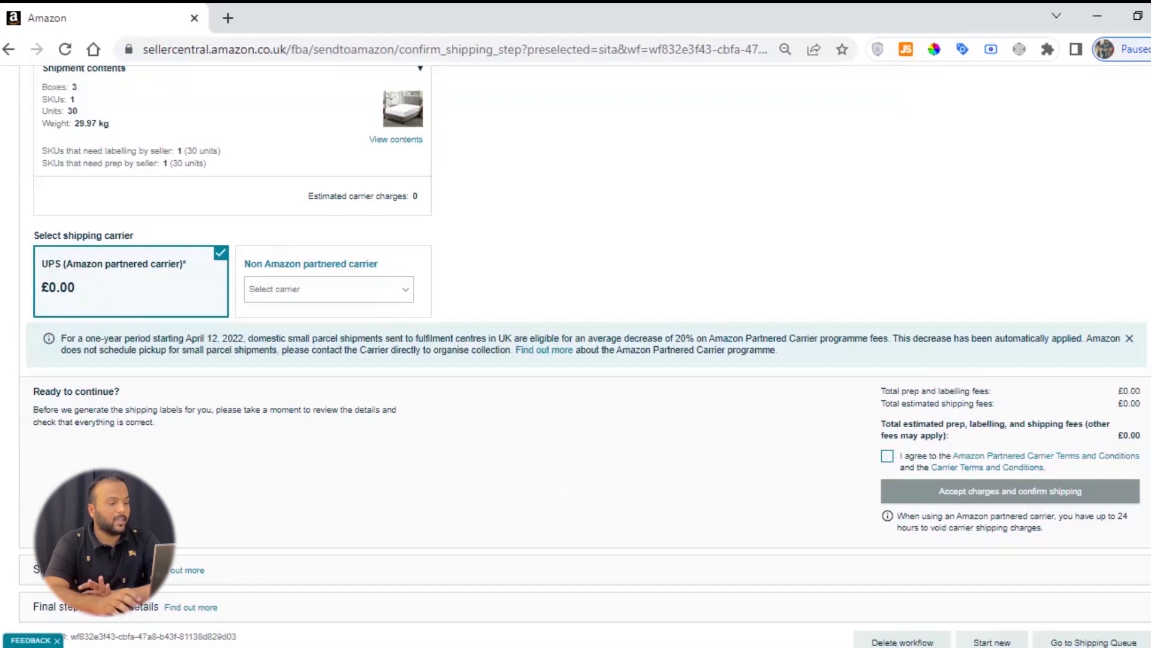
pyautogui.scroll(3, 149, 300)
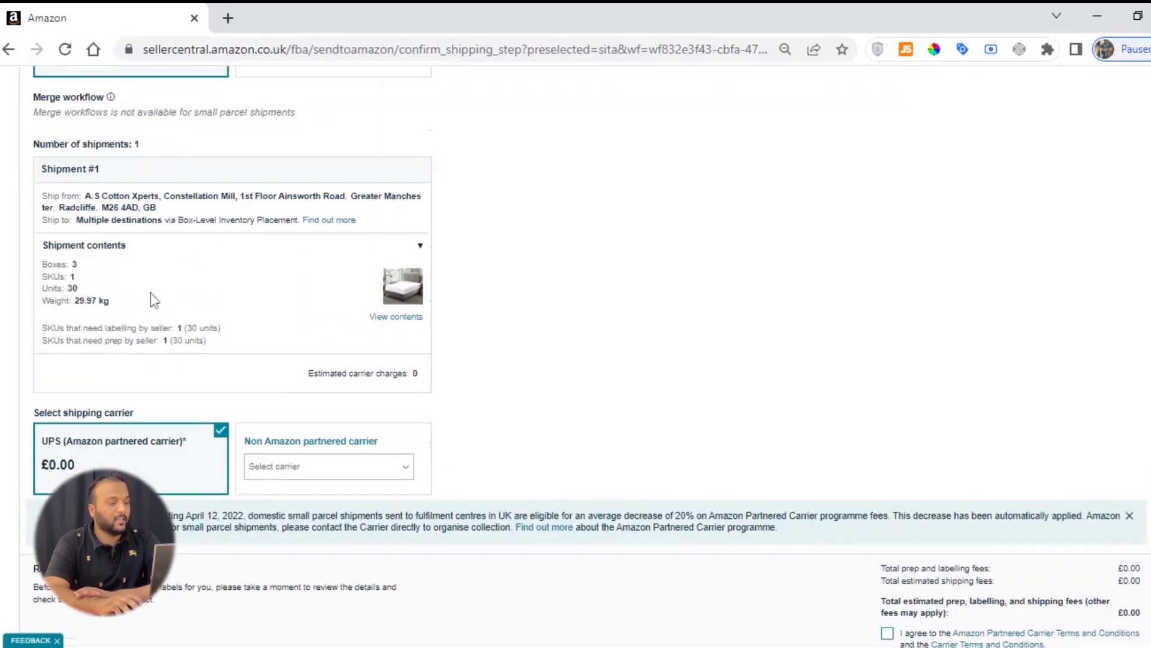
pyautogui.scroll(-1, 149, 300)
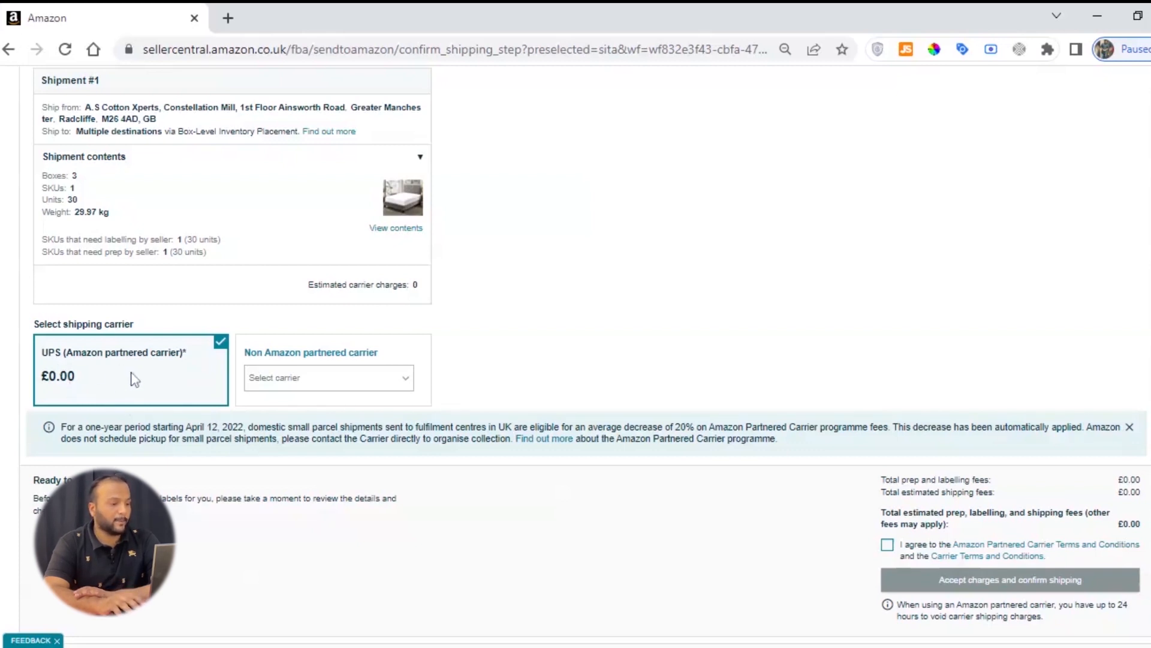
pyautogui.click(324, 377)
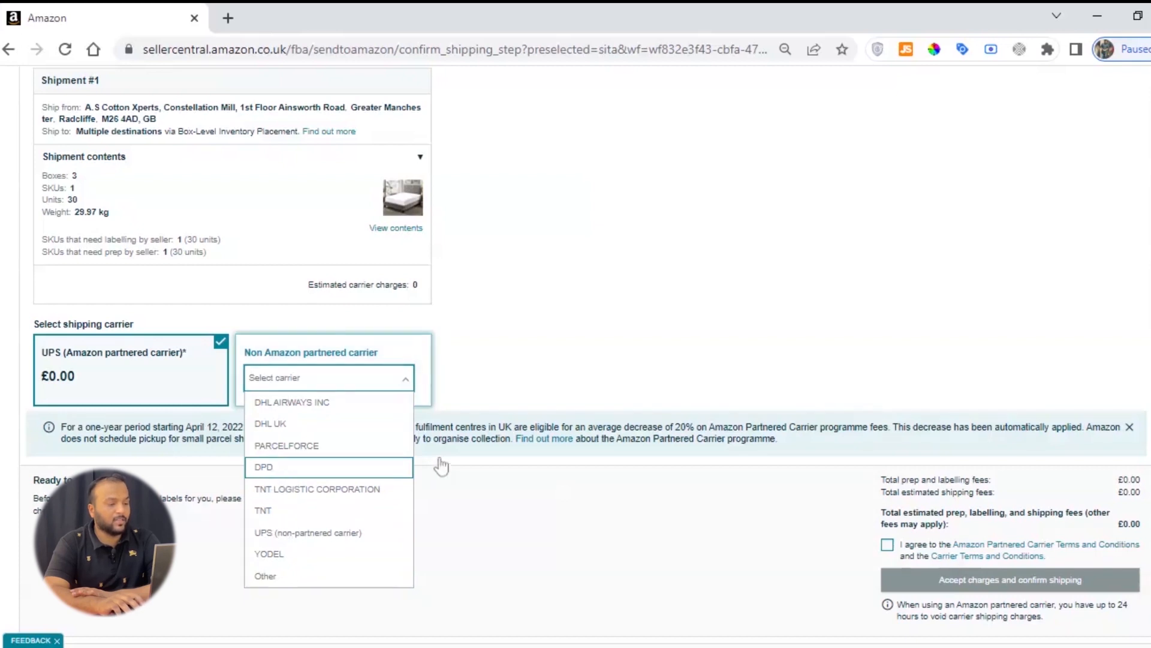
pyautogui.click(329, 467)
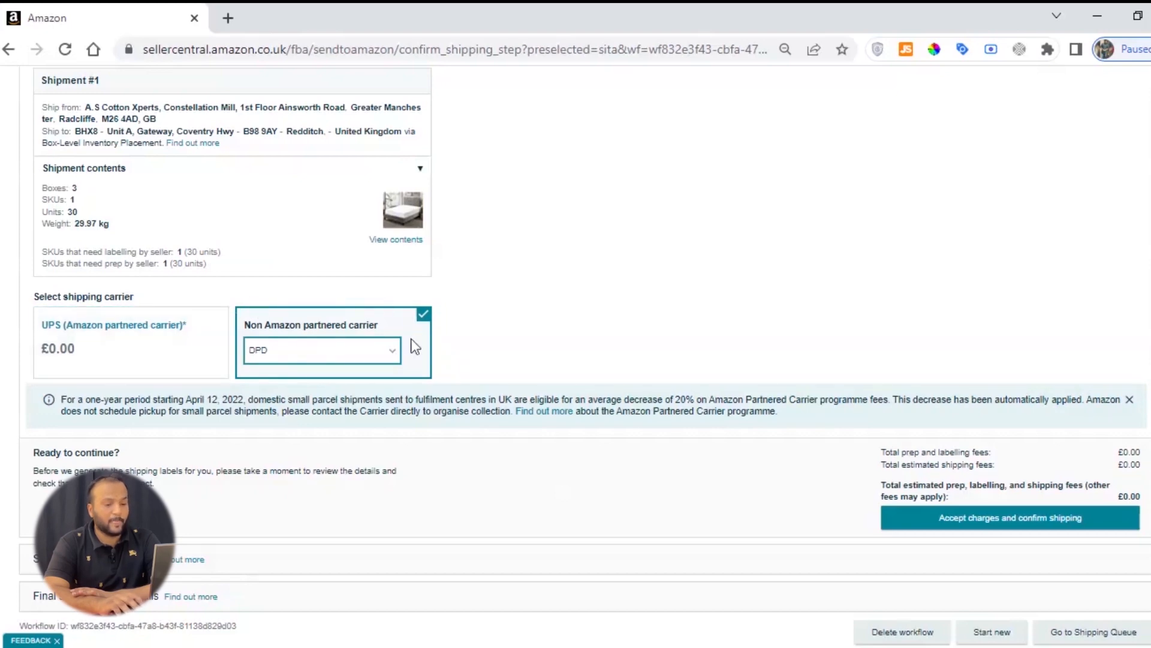
# Step: Accept the charges and confirm shipping to continue to the Print box labels step
pyautogui.scroll(3, 379, 399)
pyautogui.scroll(-3, 380, 399)
pyautogui.scroll(-3, 379, 399)
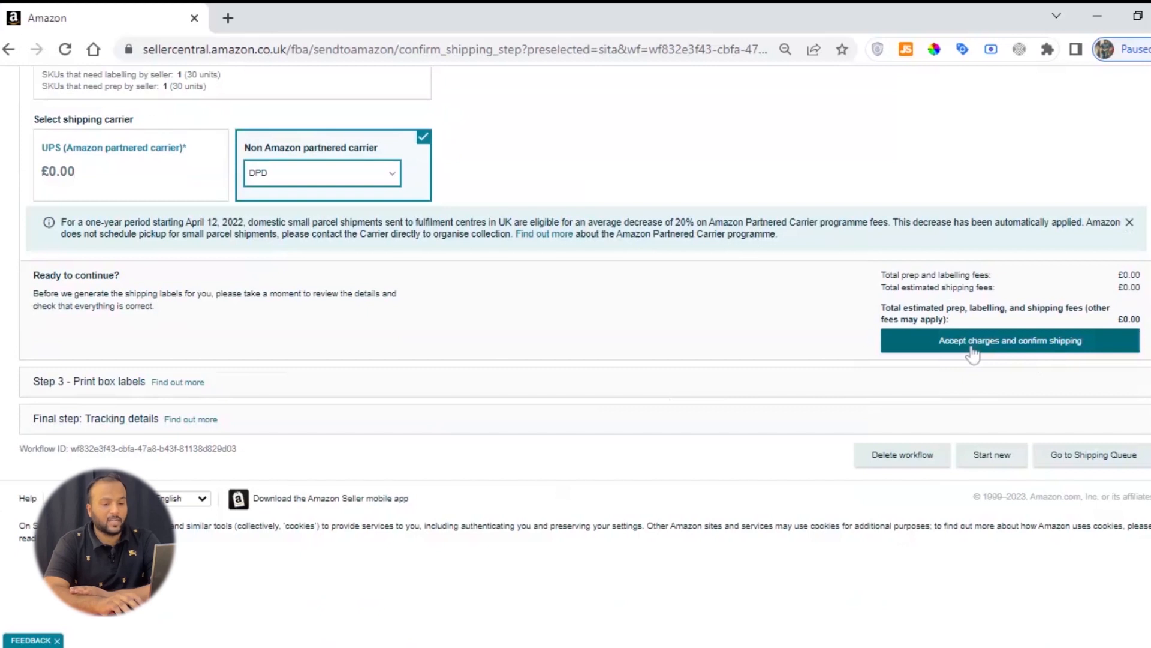
pyautogui.click(1025, 350)
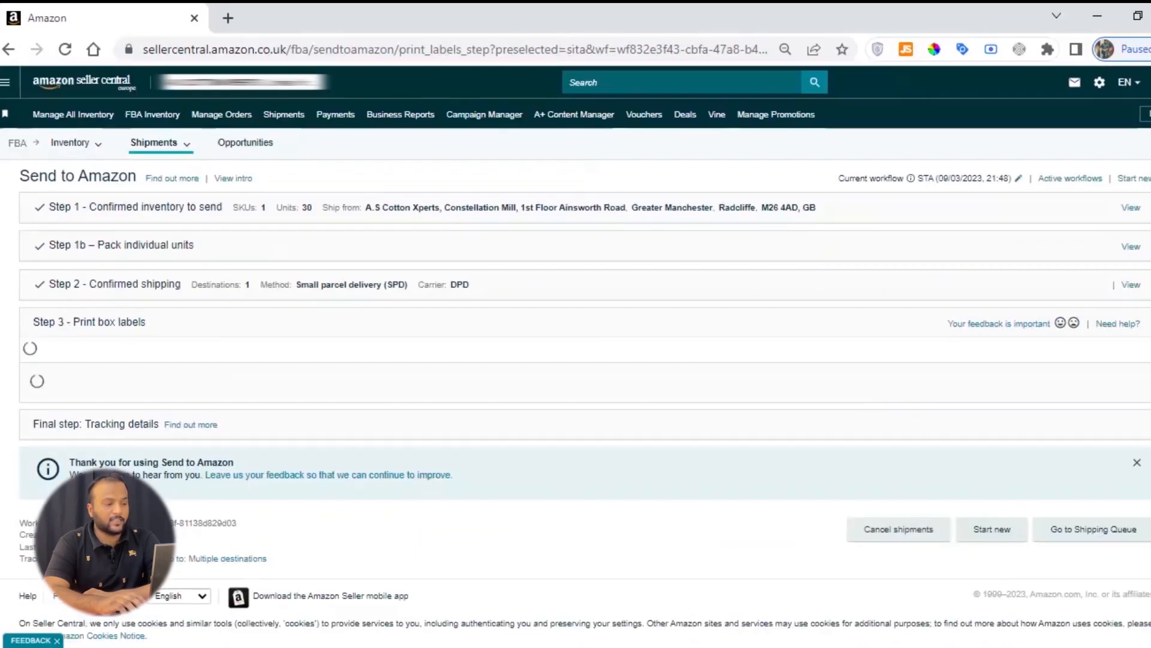
# Step: Examine the Step 3 - Print box labels section and its confirmed shipment overview
pyautogui.moveTo(33, 322); pyautogui.dragTo(197, 321)
pyautogui.click(197, 321)
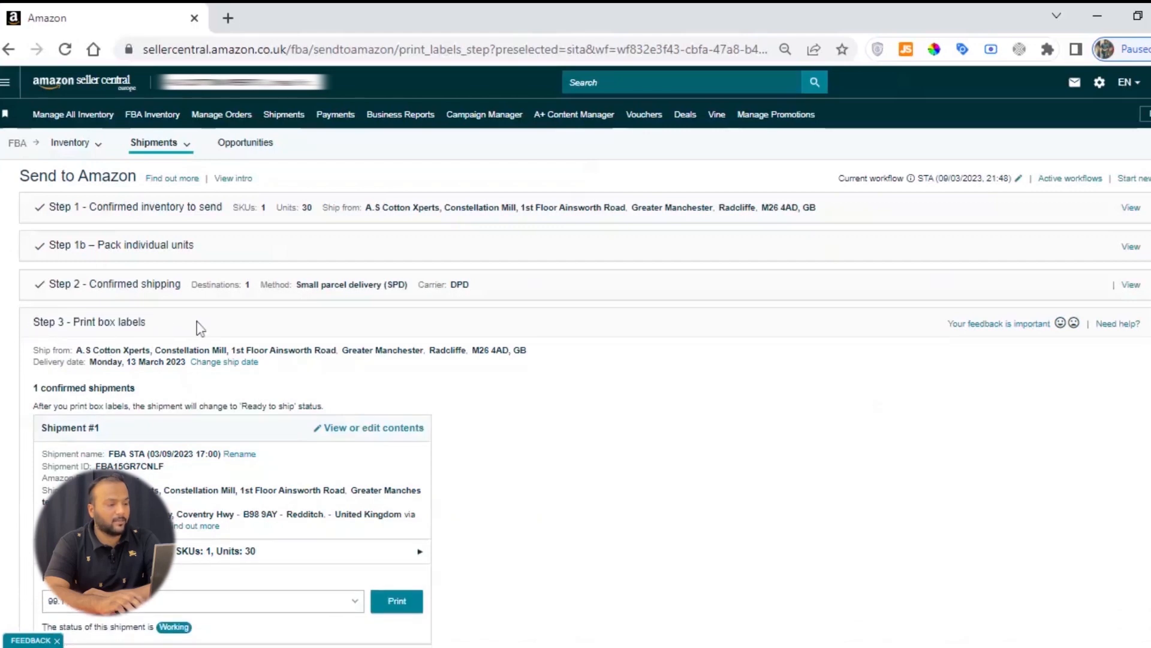
pyautogui.tripleClick(197, 322)
pyautogui.scroll(-3, 294, 350)
pyautogui.scroll(1, 2, 290)
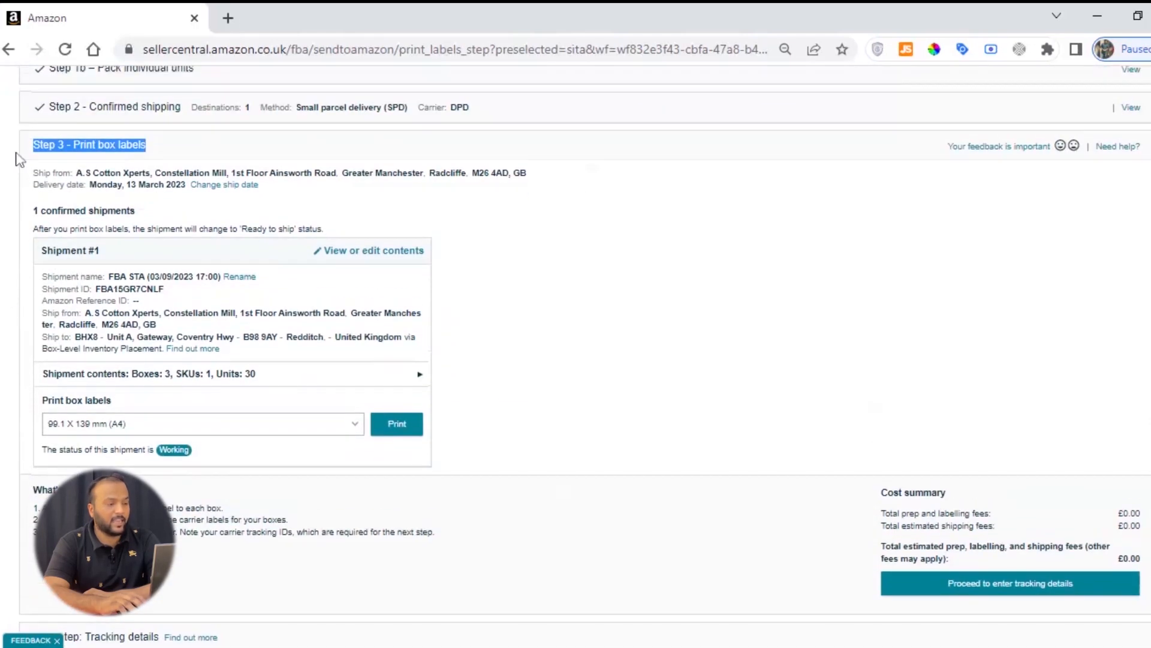
pyautogui.click(79, 159)
pyautogui.moveTo(73, 158); pyautogui.dragTo(179, 161)
pyautogui.click(161, 155)
pyautogui.click(89, 160)
pyautogui.click(179, 160)
pyautogui.moveTo(73, 150); pyautogui.dragTo(161, 157)
pyautogui.click(171, 161)
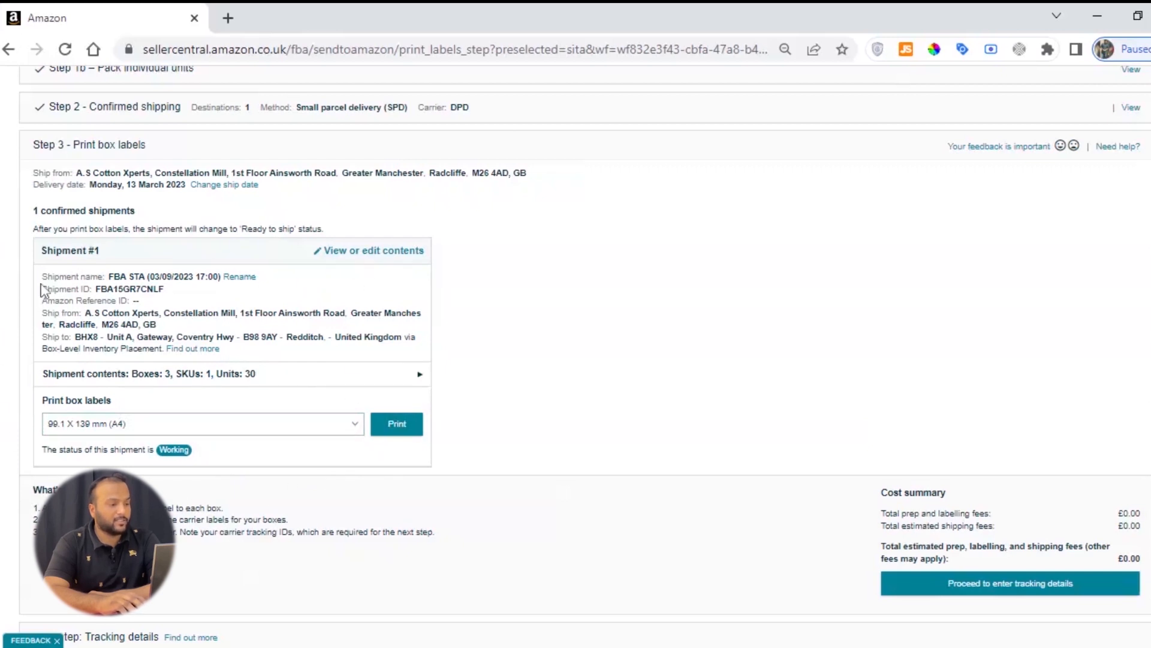
# Step: Examine the confirmed shipment's name, shipment ID, and ship-from and ship-to details
pyautogui.doubleClick(63, 276)
pyautogui.moveTo(46, 289); pyautogui.dragTo(166, 293)
pyautogui.click(166, 292)
pyautogui.click(94, 290)
pyautogui.click(168, 296)
pyautogui.moveTo(41, 337); pyautogui.dragTo(296, 358)
pyautogui.click(298, 362)
pyautogui.moveTo(77, 337); pyautogui.dragTo(21, 280)
pyautogui.click(256, 360)
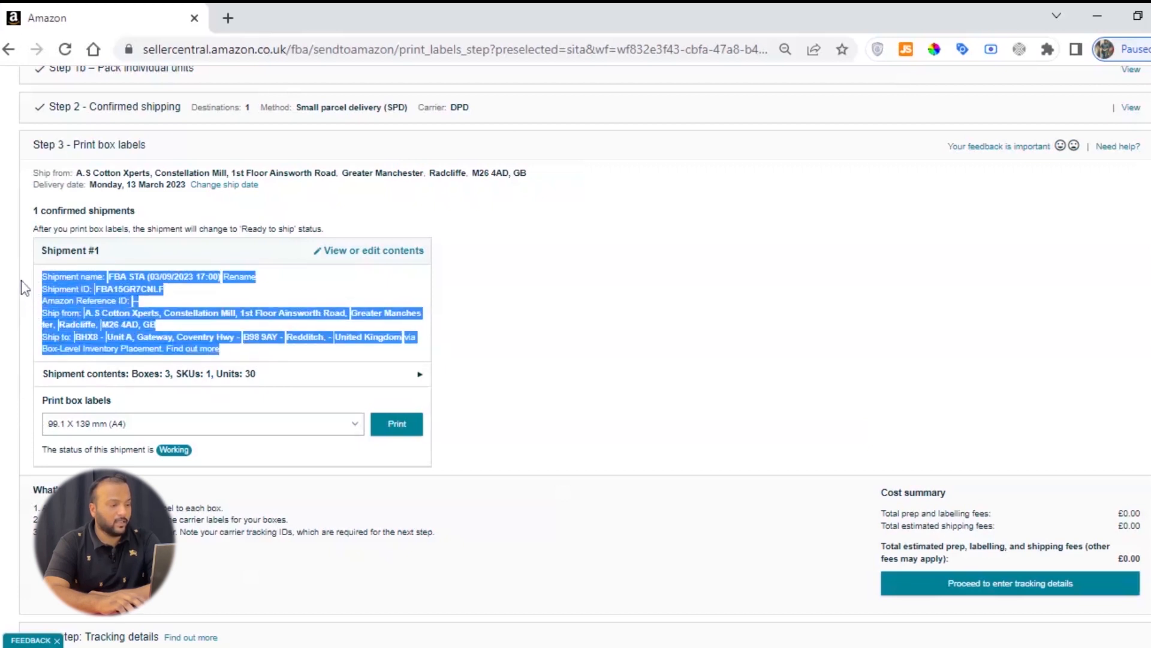
pyautogui.click(21, 280)
pyautogui.moveTo(42, 338); pyautogui.dragTo(293, 354)
pyautogui.click(46, 338)
pyautogui.click(297, 349)
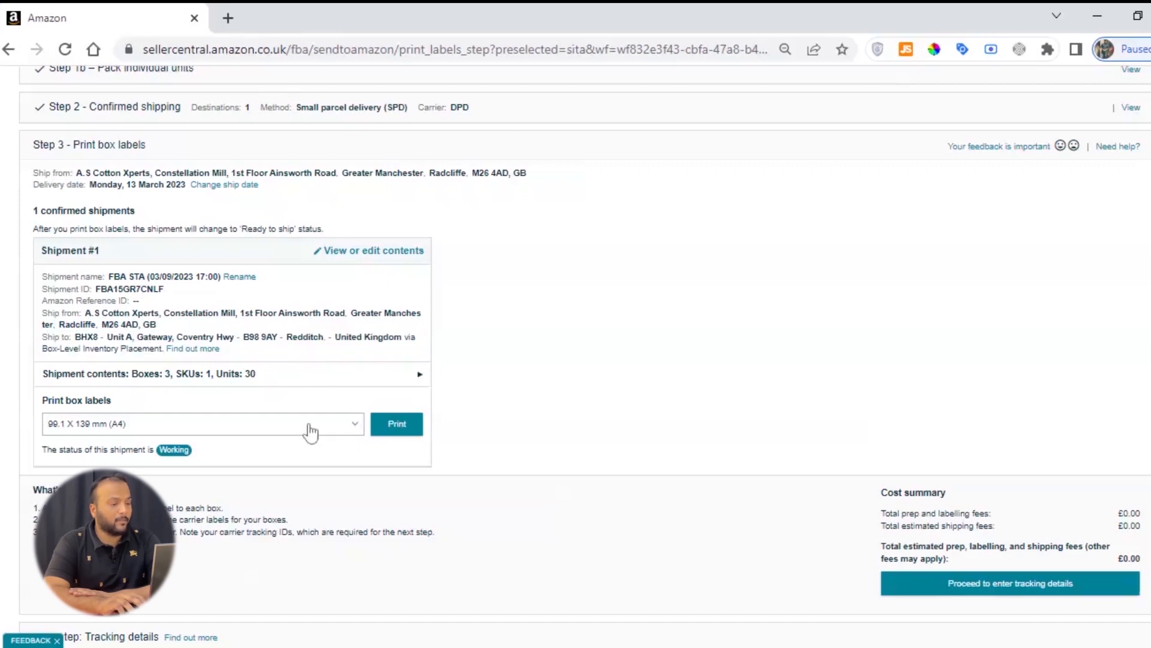
# Step: Print Shipment #1's box labels in the 99.1 X 139 mm (A4) format
pyautogui.moveTo(43, 401); pyautogui.dragTo(147, 403)
pyautogui.click(151, 408)
pyautogui.moveTo(42, 400); pyautogui.dragTo(114, 402)
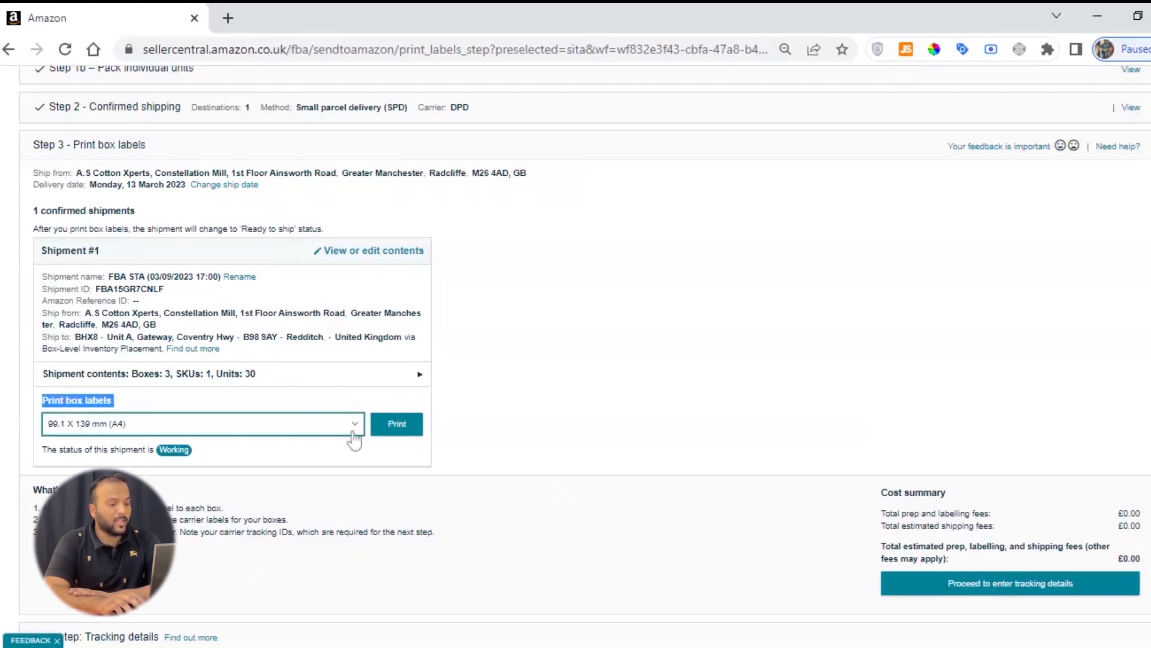
pyautogui.click(397, 424)
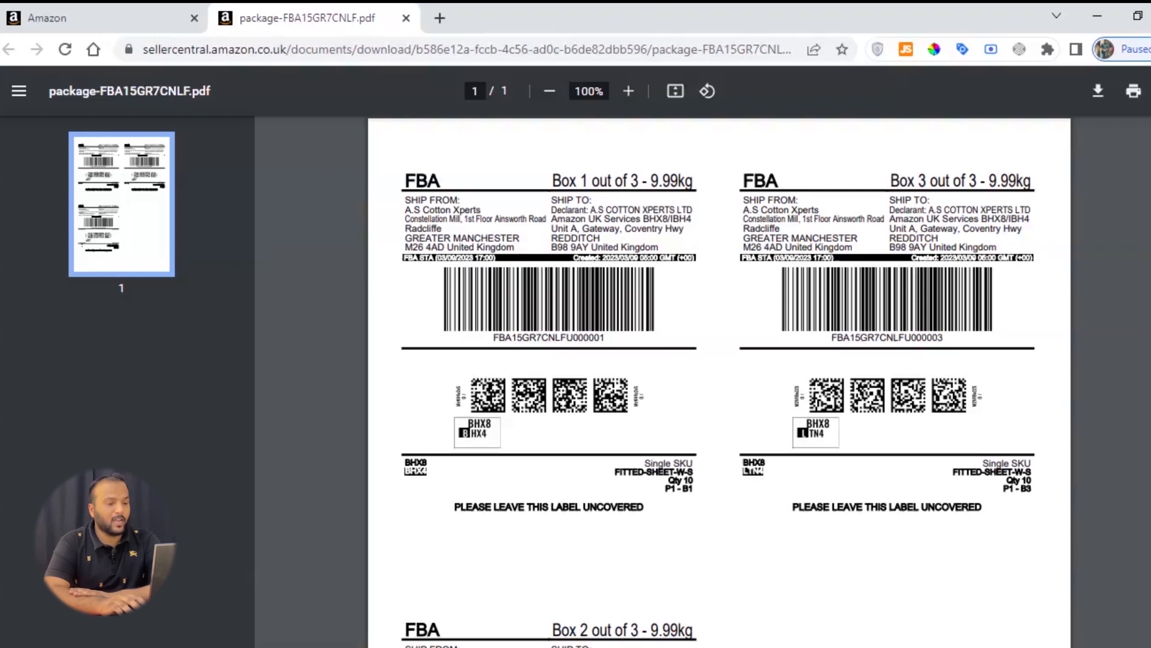
# Step: Examine the FBA labels in the PDF for all three boxes, including box numbers, weights, and barcodes
pyautogui.moveTo(553, 181); pyautogui.dragTo(660, 181)
pyautogui.click(660, 181)
pyautogui.moveTo(553, 181); pyautogui.dragTo(608, 181)
pyautogui.click(608, 182)
pyautogui.moveTo(642, 181); pyautogui.dragTo(685, 181)
pyautogui.click(686, 181)
pyautogui.scroll(-2, 720, 384)
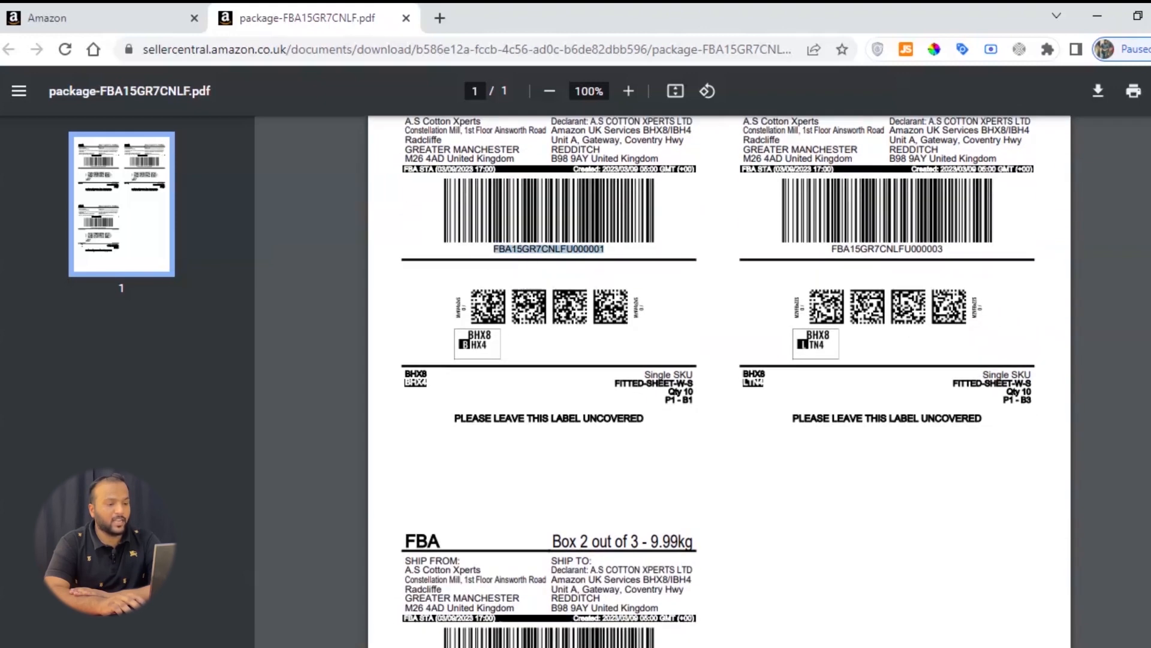
pyautogui.scroll(-3, 535, 339)
pyautogui.scroll(3, 535, 339)
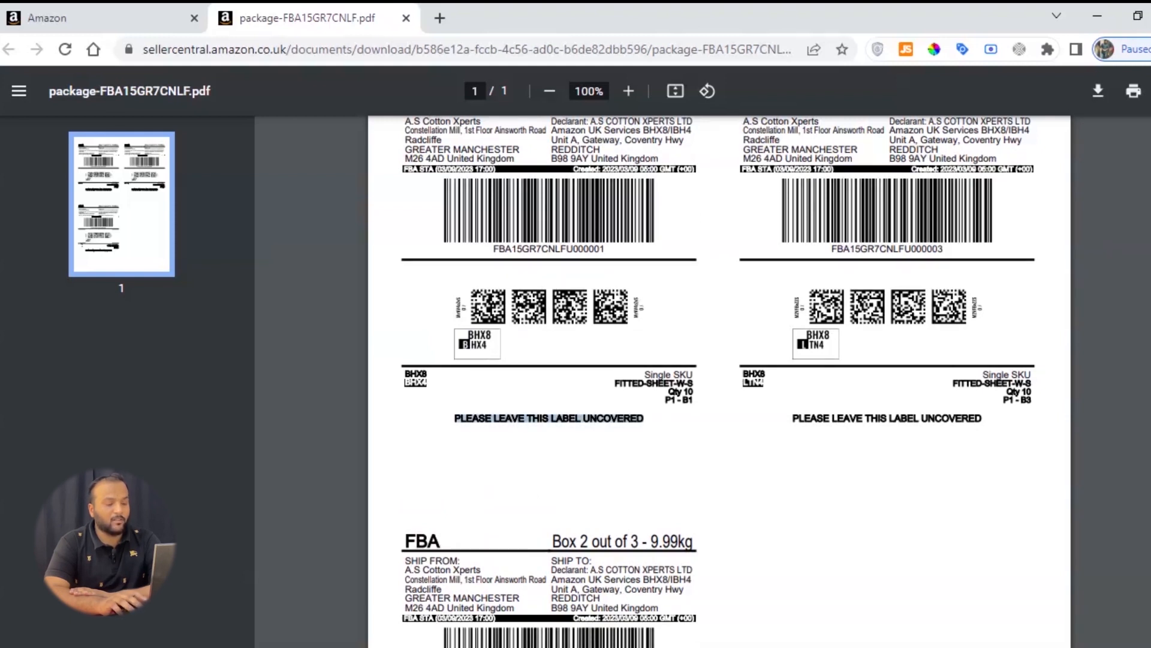
pyautogui.scroll(2, 481, 365)
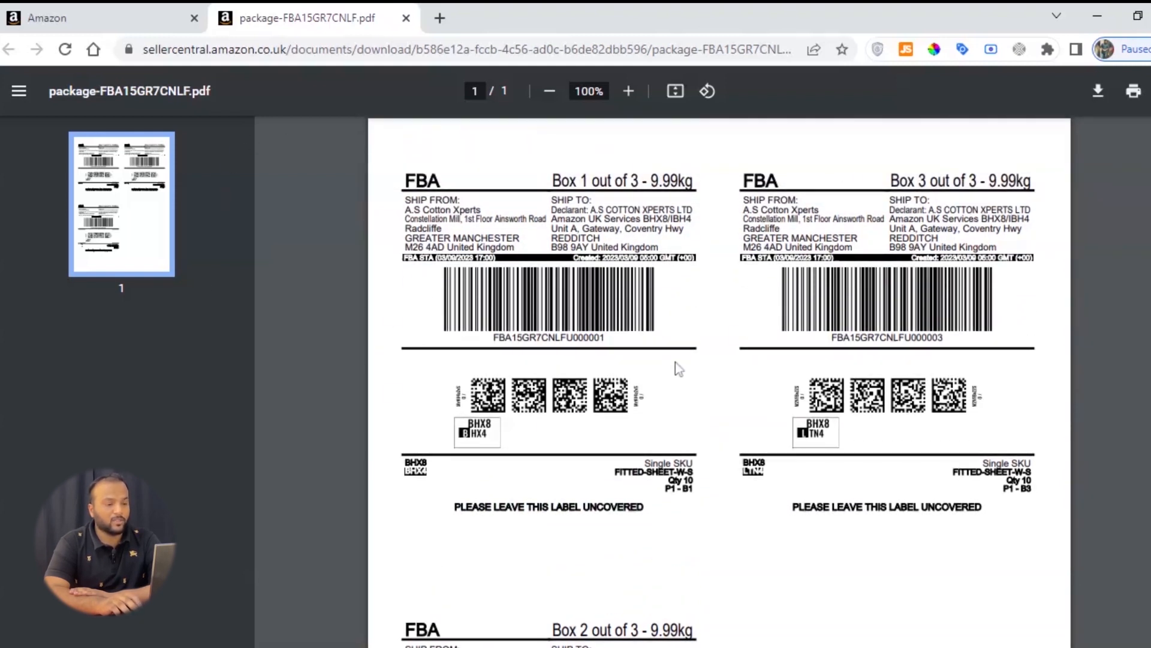
pyautogui.scroll(-8, 699, 352)
pyautogui.scroll(2, 664, 374)
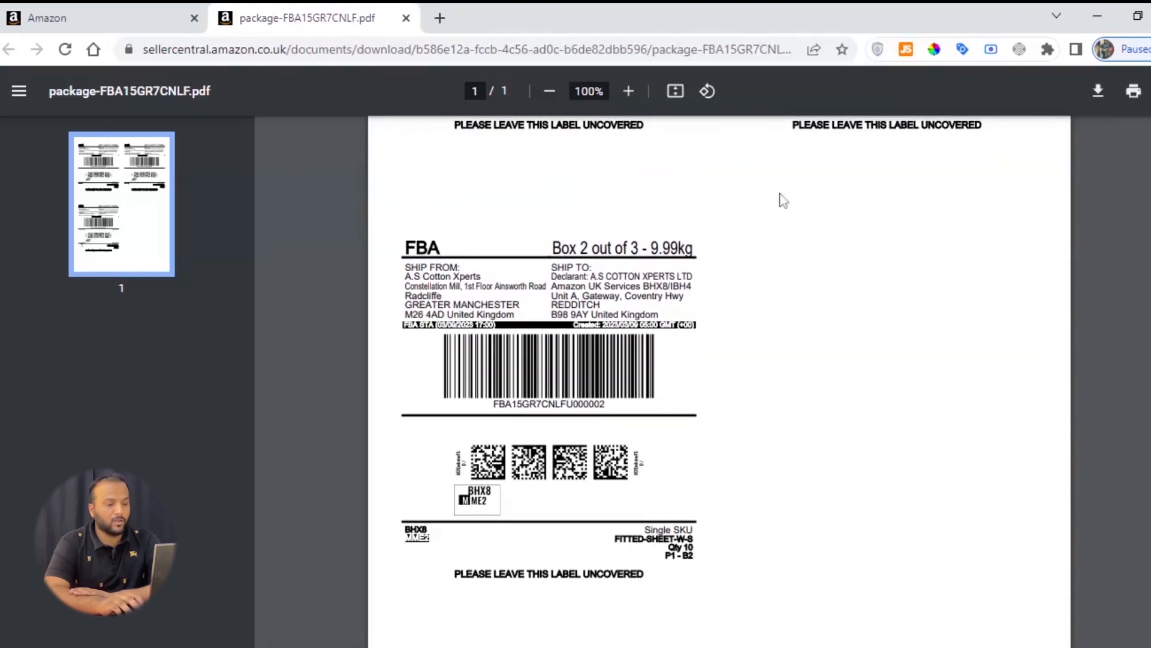
pyautogui.scroll(6, 1090, 256)
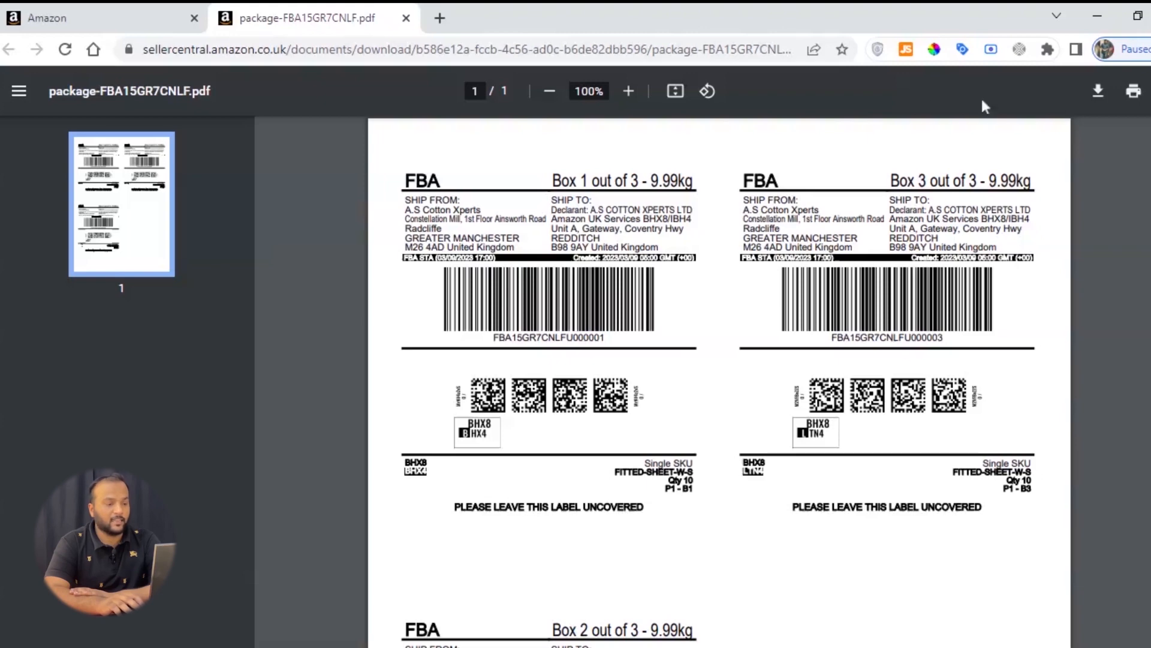
# Step: Return to the Send to Amazon workflow and proceed to the tracking ID fields in the final Tracking details step
pyautogui.click(171, 17)
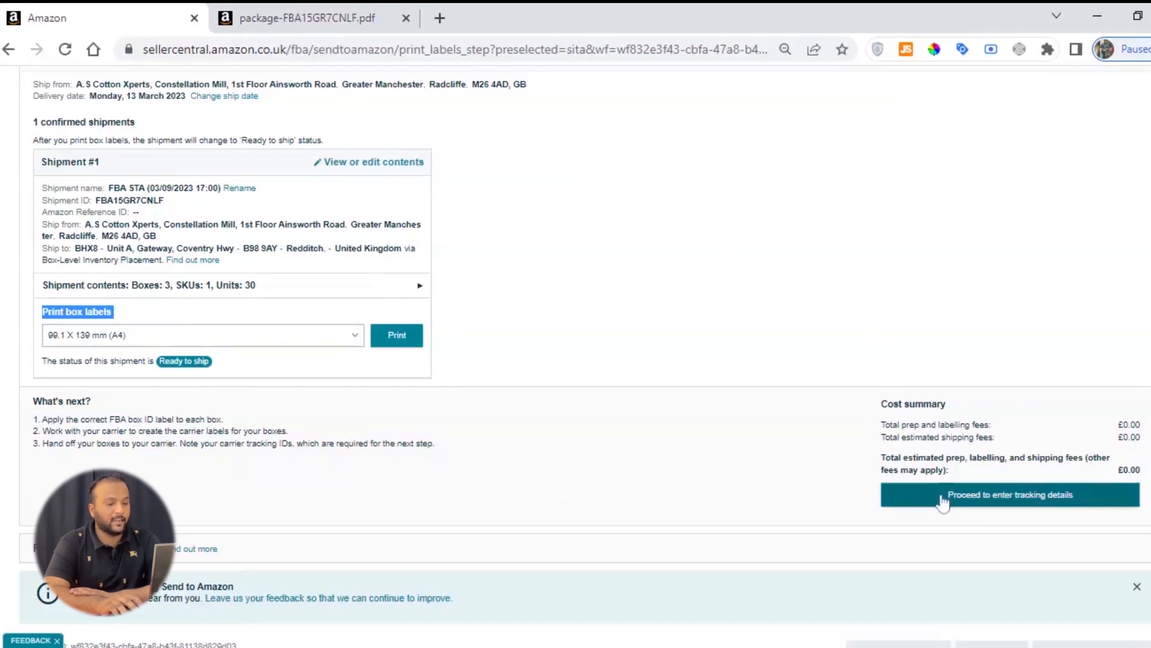
pyautogui.scroll(-2, 943, 503)
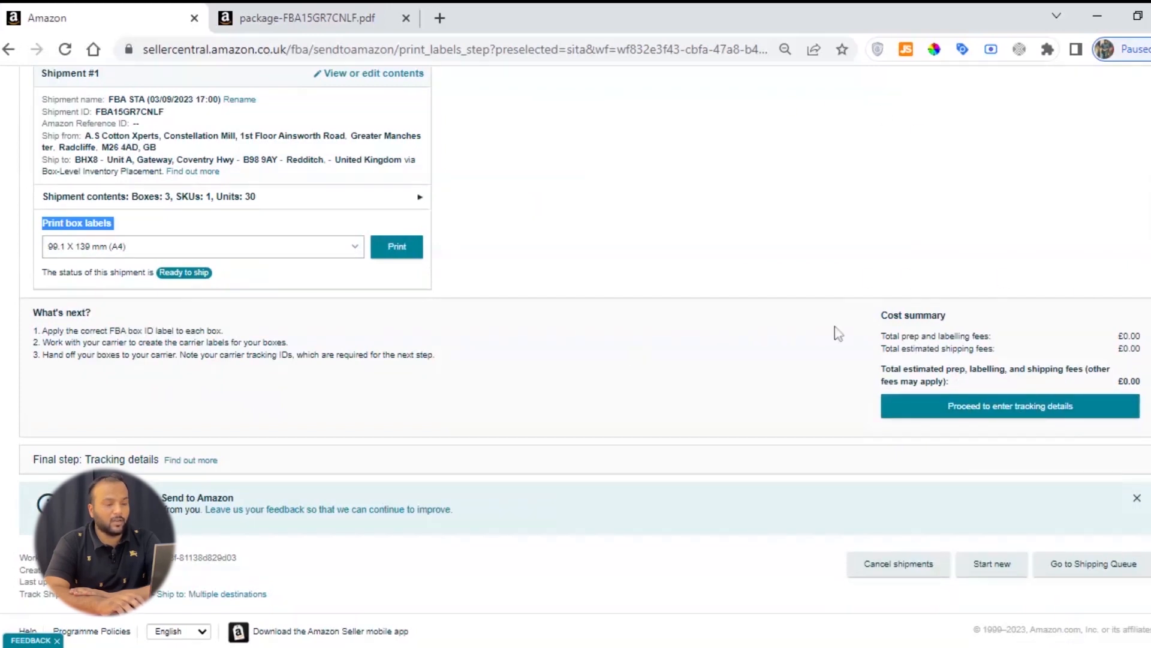
pyautogui.click(1014, 415)
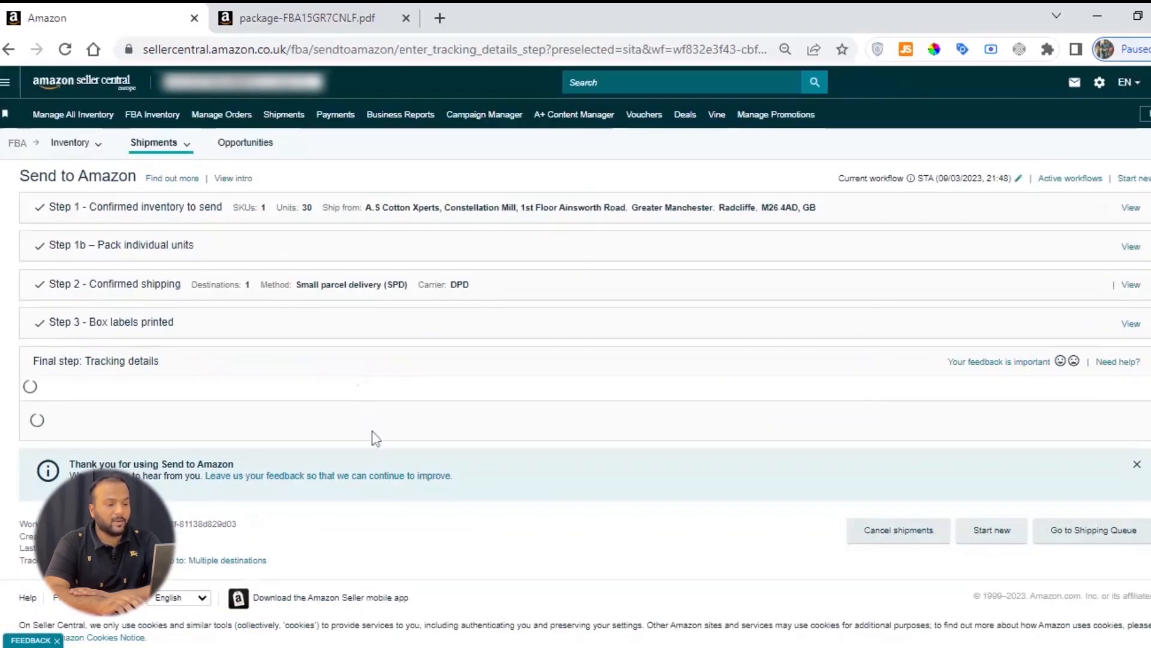
pyautogui.scroll(-5, 413, 472)
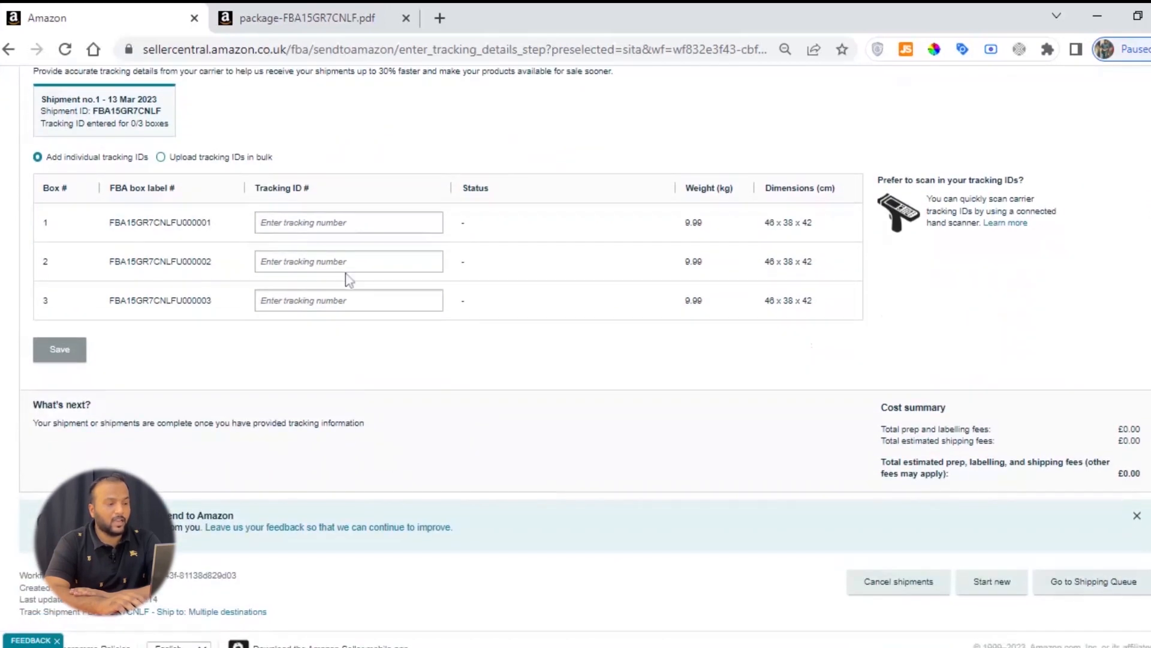